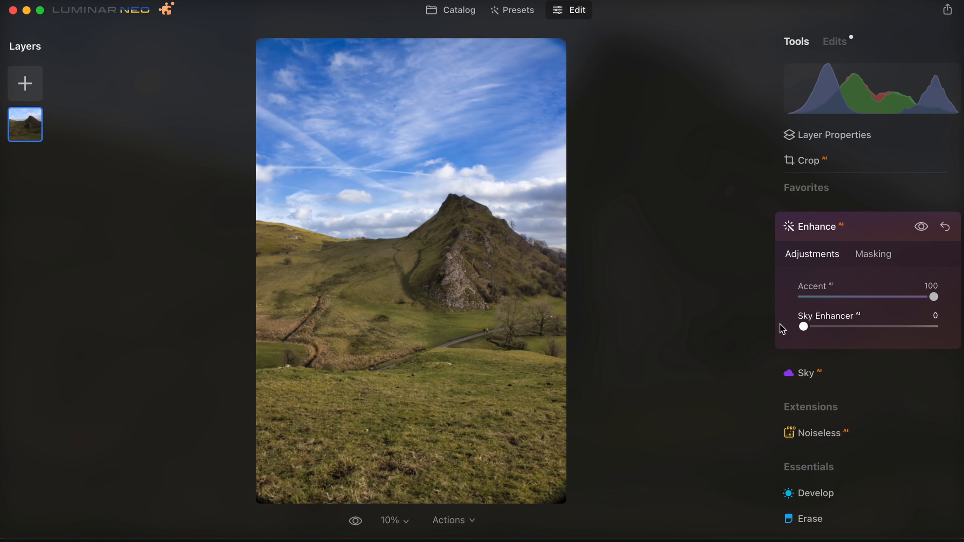
- Reopen Enhance to add a second instance of it and set its Accent to 38
{"action": "mouse_move", "coordinate": [933, 303]}
{"action": "left_mouse_down"}
{"action": "mouse_move", "coordinate": [770, 307]}
{"action": "mouse_move", "coordinate": [937, 310]}
{"action": "mouse_move", "coordinate": [816, 317]}
{"action": "mouse_move", "coordinate": [834, 322]}
{"action": "mouse_move", "coordinate": [936, 303]}
{"action": "left_mouse_up"}
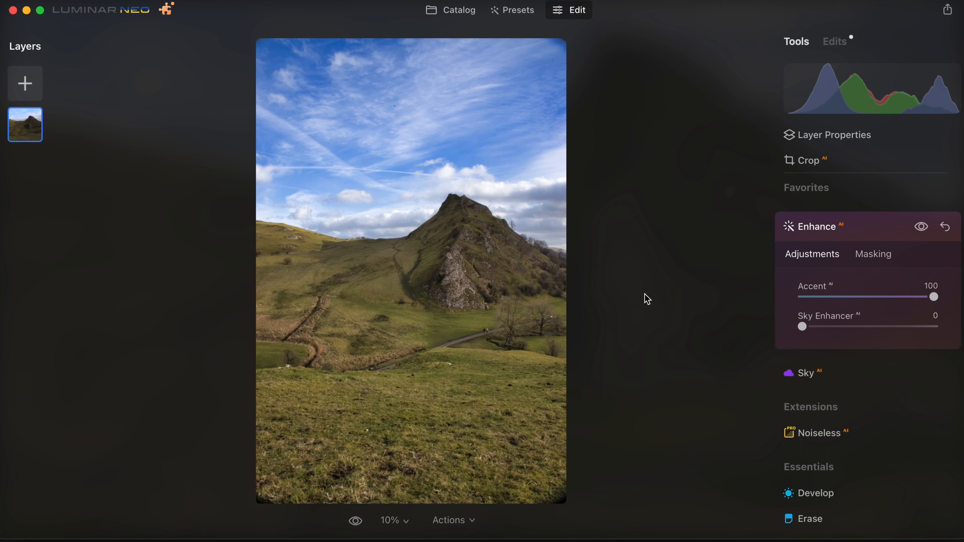
{"action": "left_click", "coordinate": [825, 231]}
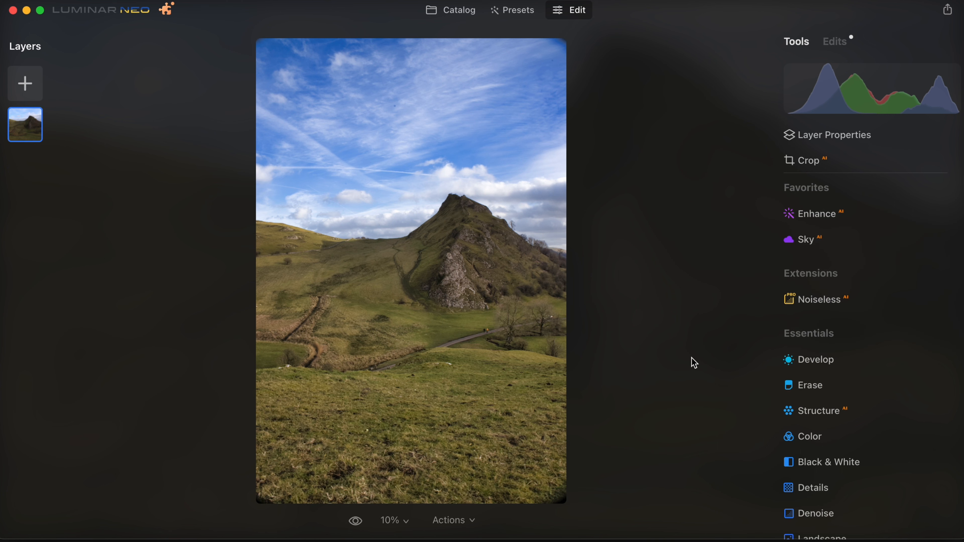
{"action": "left_click", "coordinate": [801, 214]}
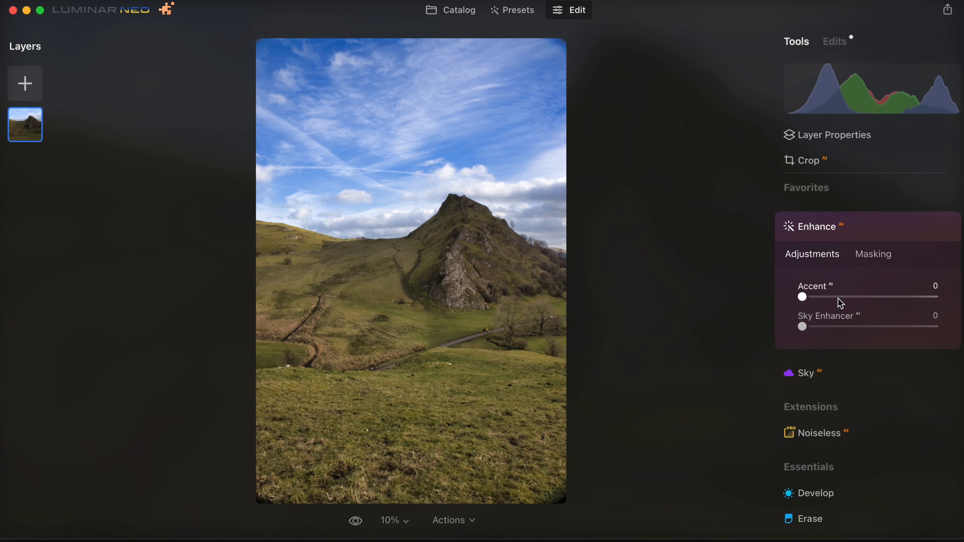
{"action": "left_click_drag", "start_coordinate": [806, 297], "coordinate": [961, 304]}
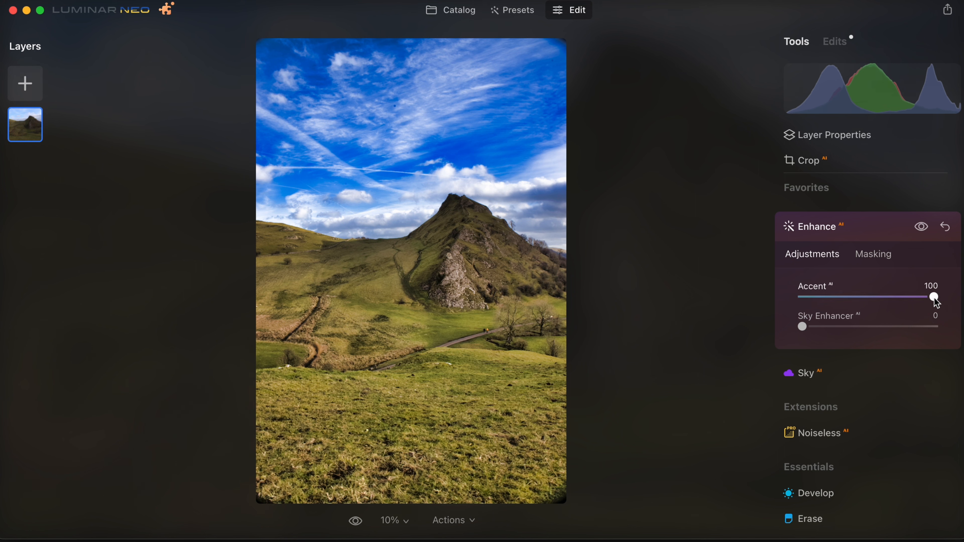
{"action": "left_click_drag", "start_coordinate": [934, 297], "coordinate": [848, 296]}
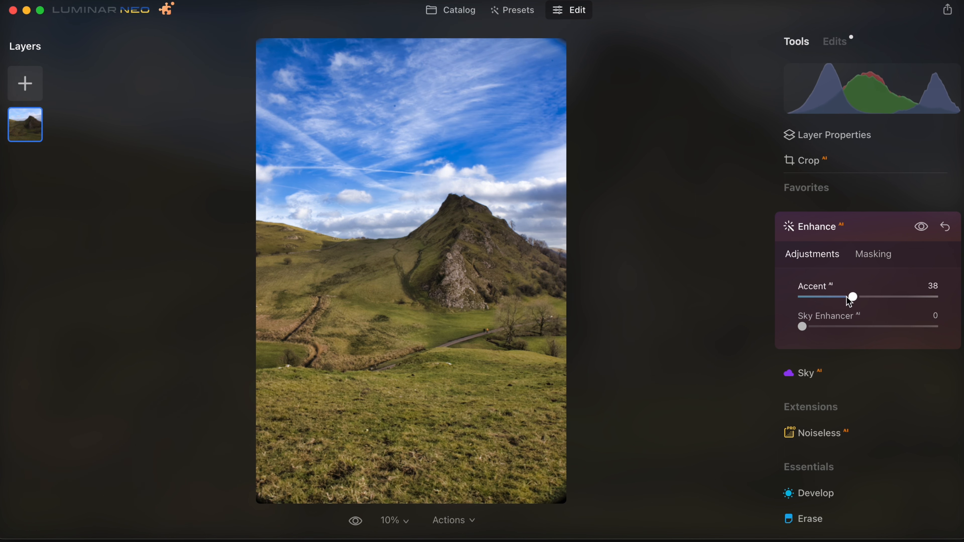
- Compare the edited photo with its unedited version several times
{"action": "key", "text": "backslash"}
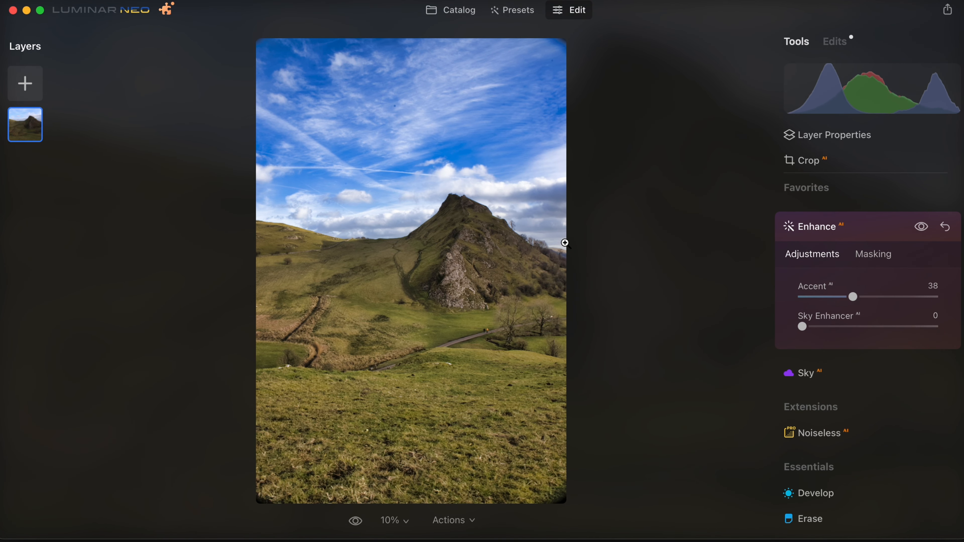
{"action": "key", "text": "backslash"}
{"action": "key", "text": "backslash"}
{"action": "key", "text": "backslash"}
{"action": "key", "text": "backslash"}
{"action": "key", "text": "backslash"}
- Check that Enhance starts fresh in the tools, and examine the Accent values of both Enhance entries among the applied edits
{"action": "left_click", "coordinate": [816, 227]}
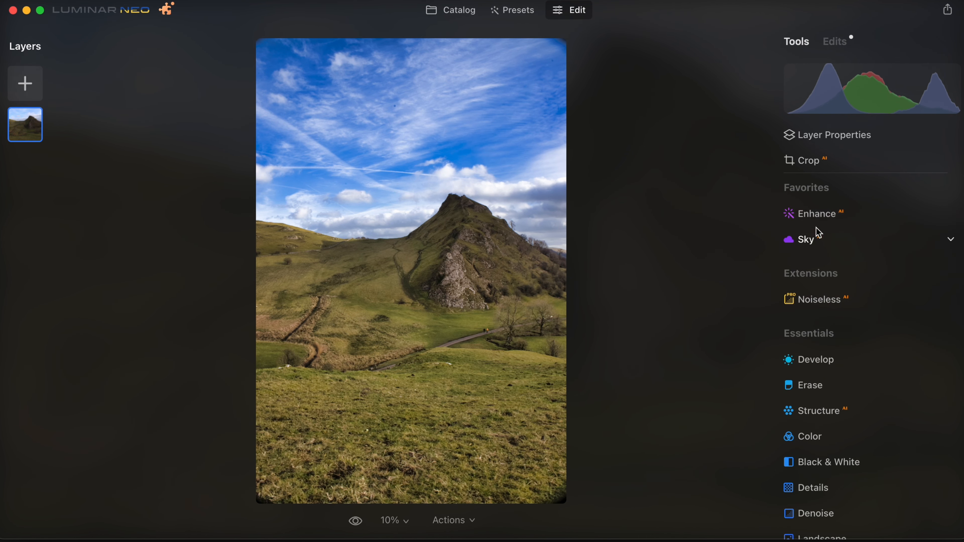
{"action": "left_click", "coordinate": [813, 218]}
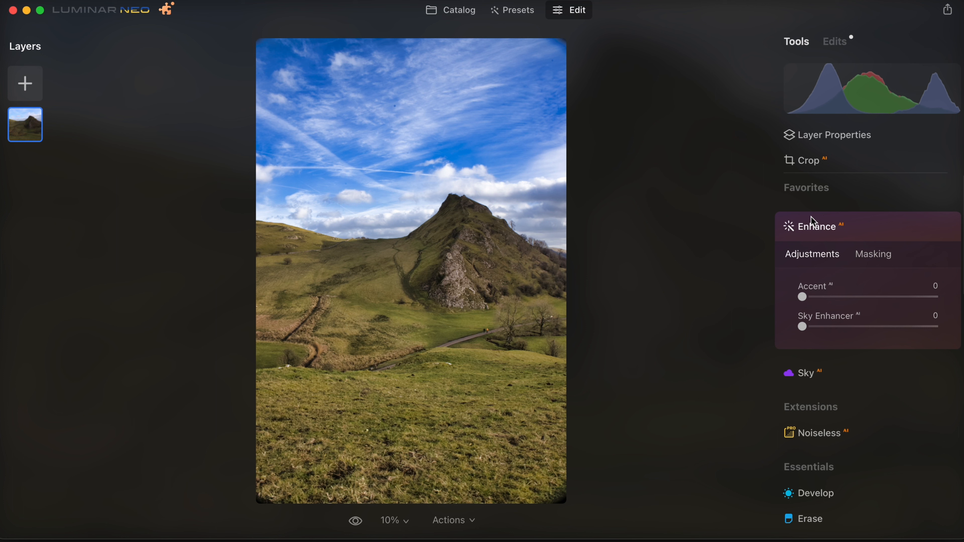
{"action": "left_click", "coordinate": [812, 223]}
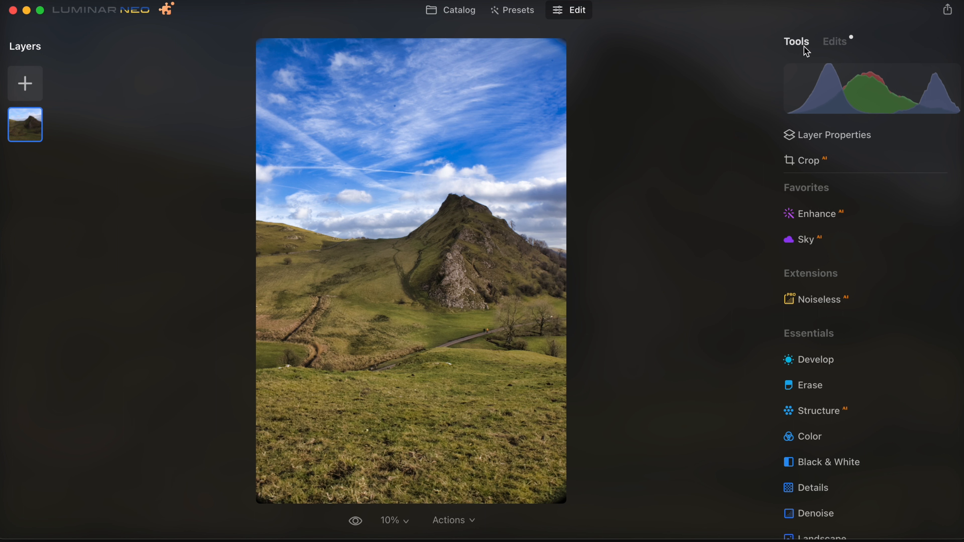
{"action": "left_click", "coordinate": [827, 46]}
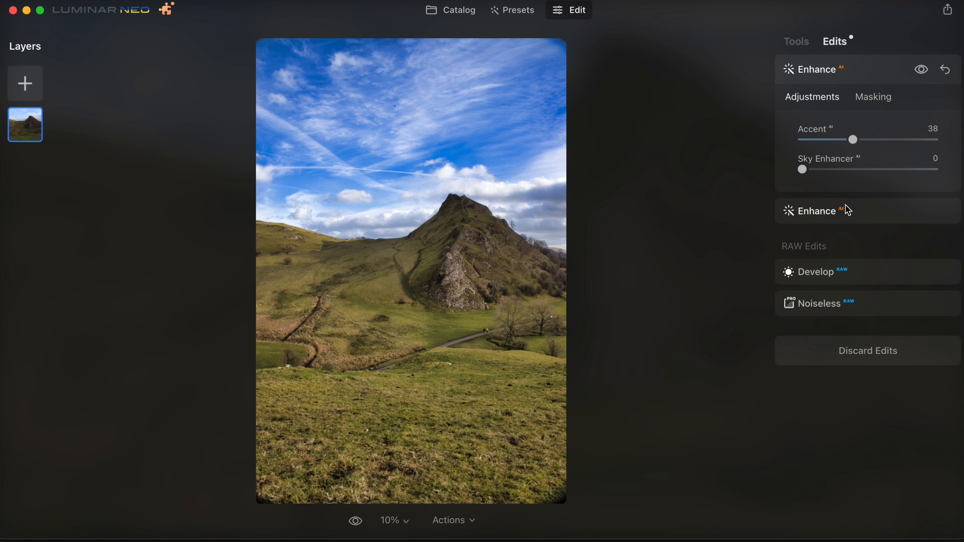
{"action": "left_click", "coordinate": [841, 211]}
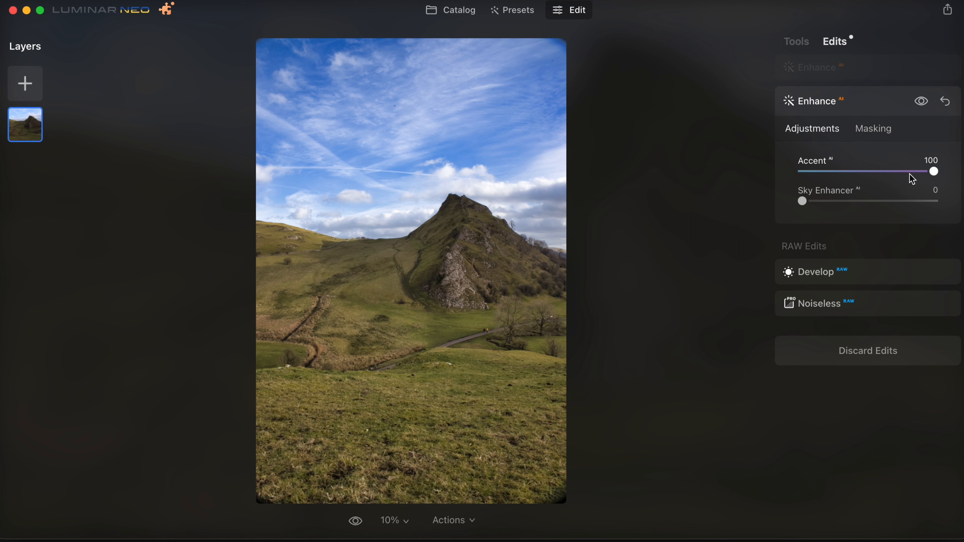
{"action": "left_click", "coordinate": [807, 72]}
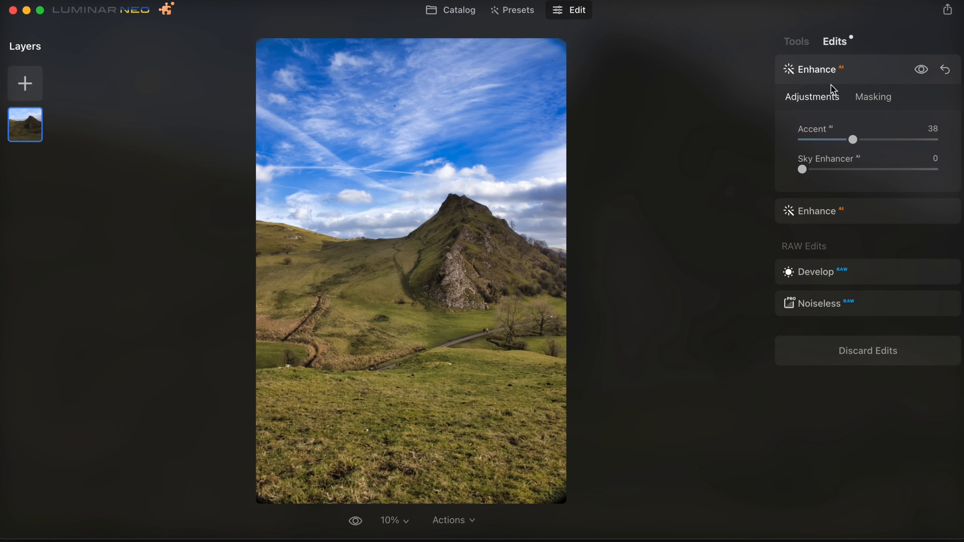
{"action": "left_click", "coordinate": [844, 218]}
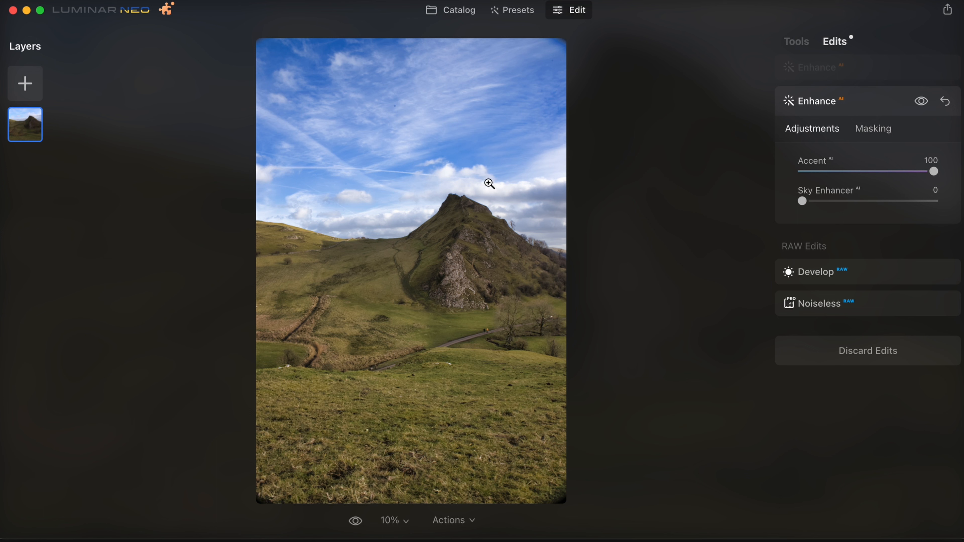
- Lower the Accent of the most recent Enhance entry to 18
{"action": "left_click_drag", "start_coordinate": [932, 168], "coordinate": [954, 181]}
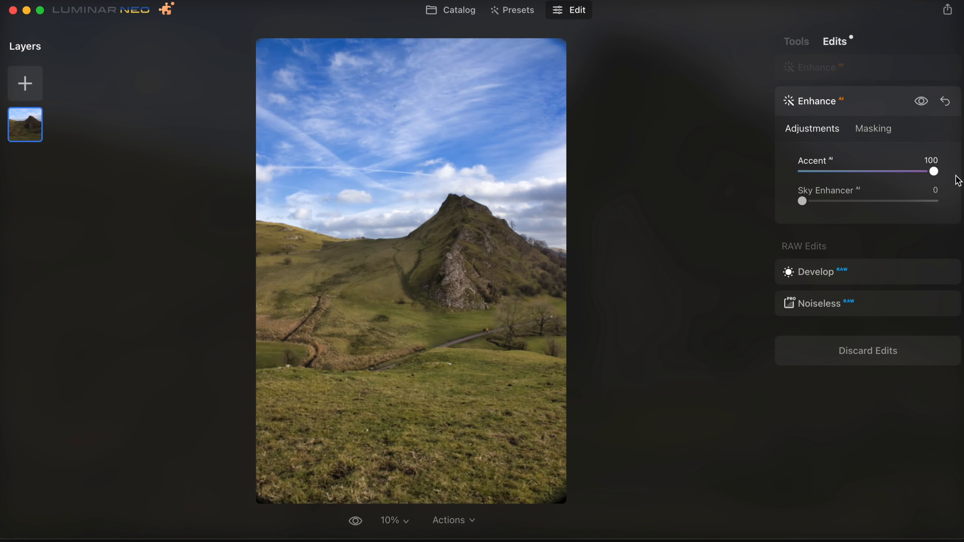
{"action": "left_click", "coordinate": [835, 76]}
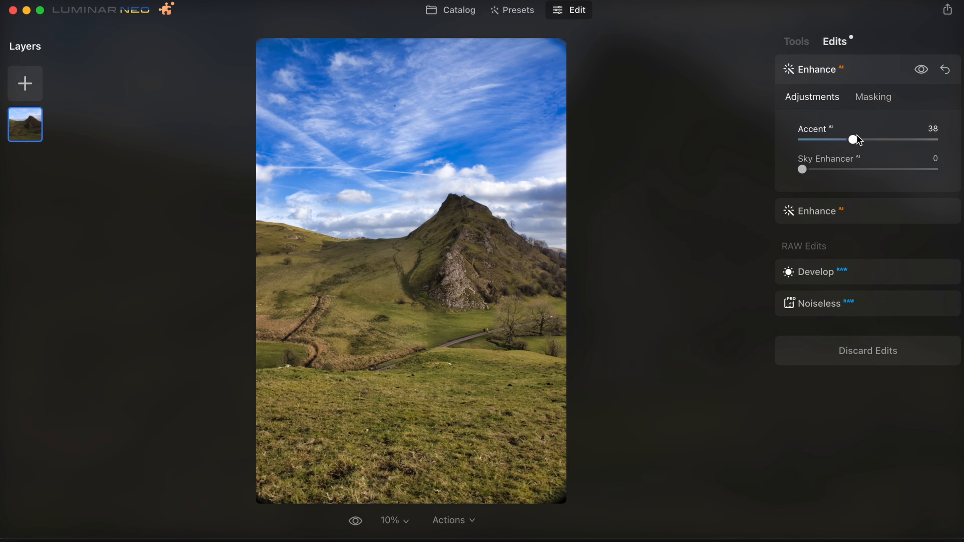
{"action": "left_click_drag", "start_coordinate": [857, 139], "coordinate": [824, 144]}
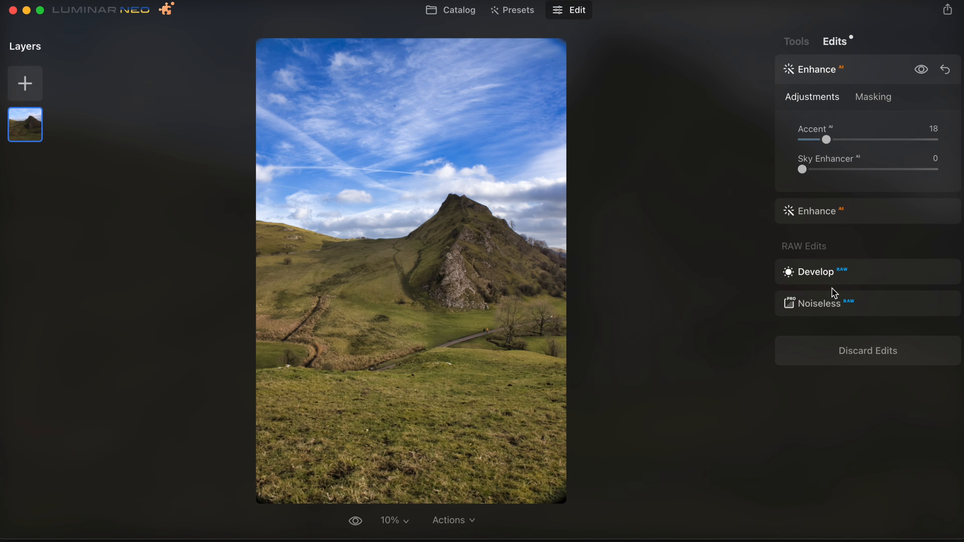
- Examine the available tools and compare them with the Enhance and RAW Develop entries among the applied edits
{"action": "left_click", "coordinate": [800, 42]}
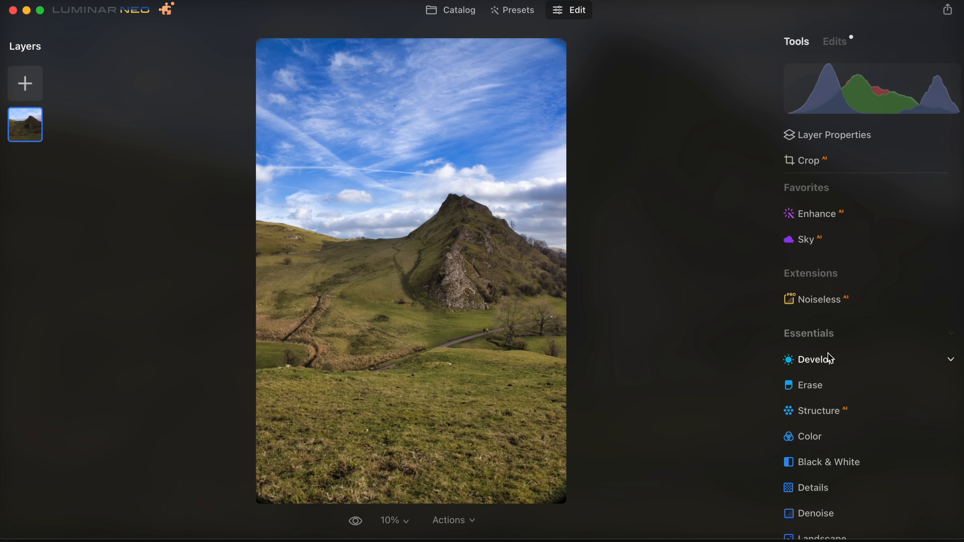
{"action": "scroll", "coordinate": [836, 339], "scroll_direction": "down", "scroll_amount": 2}
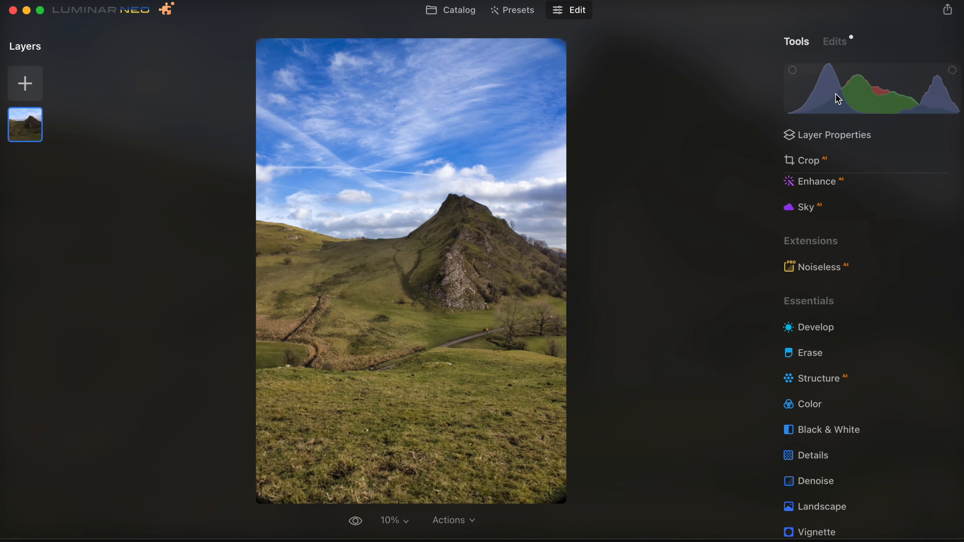
{"action": "left_click", "coordinate": [837, 46]}
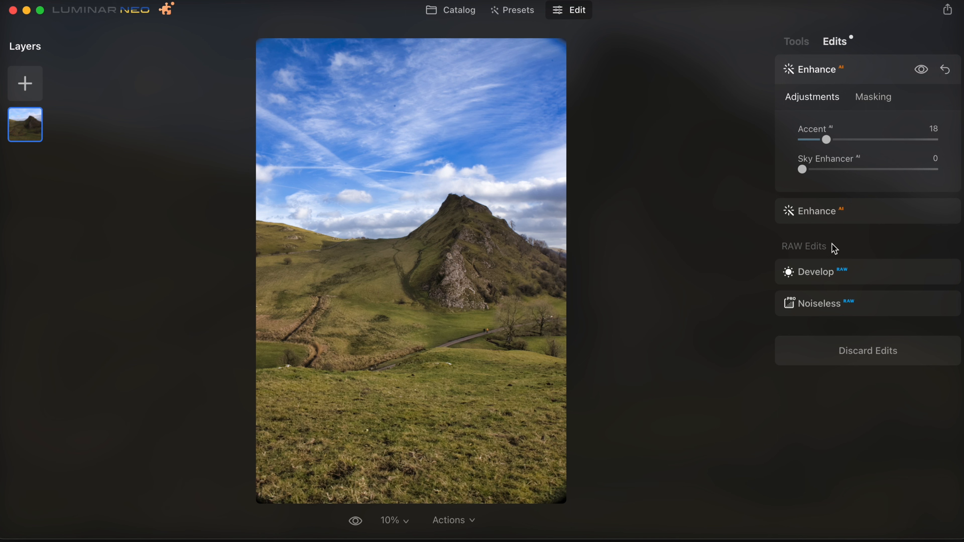
{"action": "left_click", "coordinate": [860, 274]}
{"action": "left_click", "coordinate": [824, 123]}
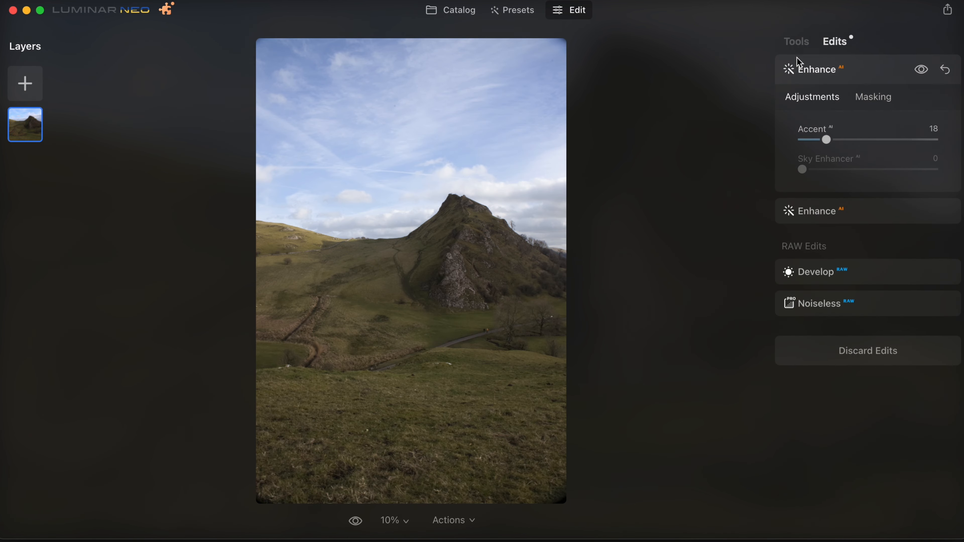
{"action": "left_click", "coordinate": [797, 43]}
{"action": "scroll", "coordinate": [837, 232], "scroll_direction": "down", "scroll_amount": 3}
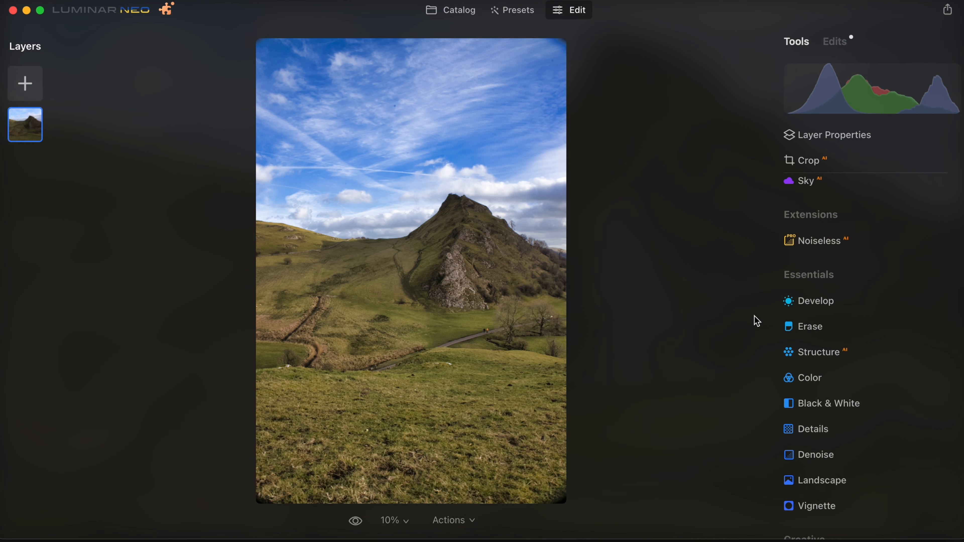
{"action": "scroll", "coordinate": [805, 353], "scroll_direction": "up", "scroll_amount": 2}
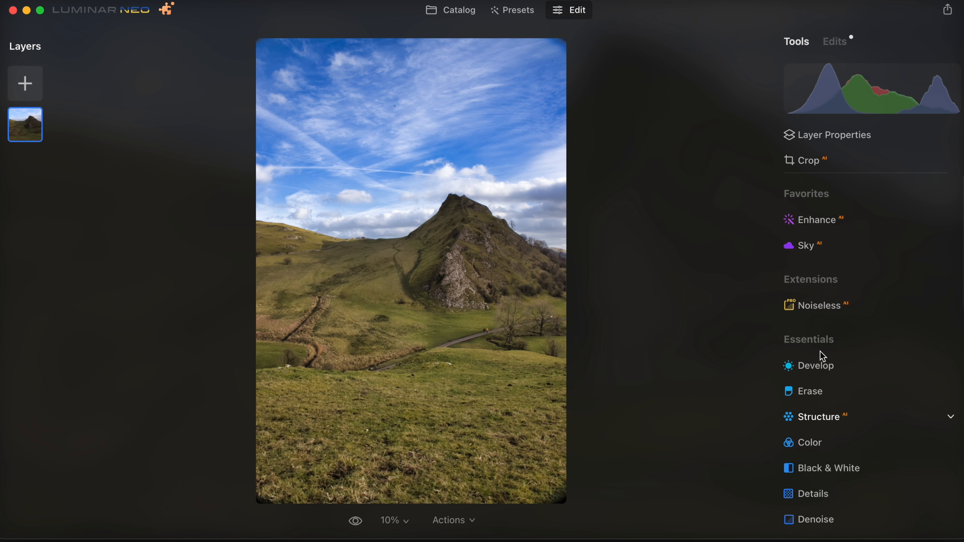
- Discard all edits applied to the photo and return to the tools
{"action": "left_click", "coordinate": [834, 40]}
{"action": "left_click", "coordinate": [868, 350]}
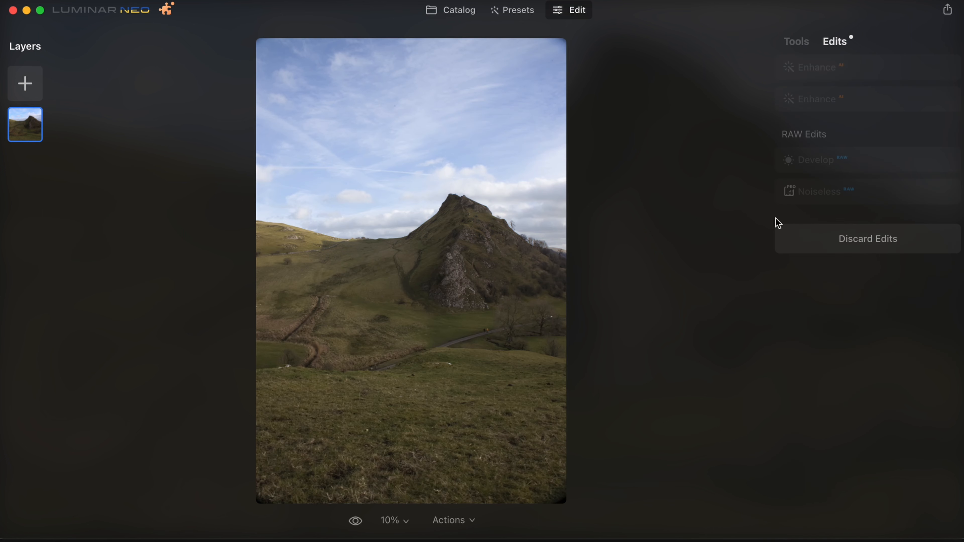
{"action": "left_click", "coordinate": [800, 44]}
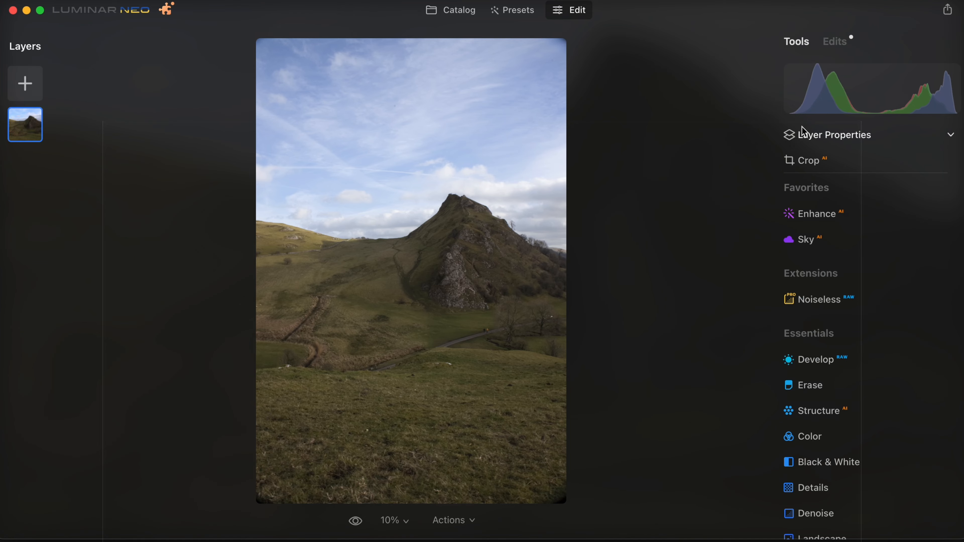
- Examine the RAW Develop settings both among the applied edits and in the tools, then collapse them
{"action": "left_click", "coordinate": [833, 45]}
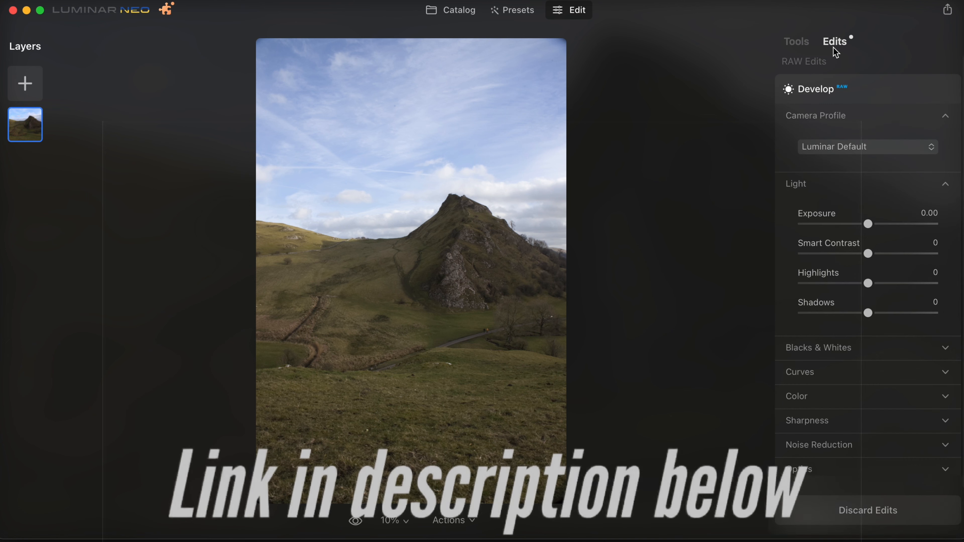
{"action": "left_click", "coordinate": [803, 47]}
{"action": "left_click", "coordinate": [832, 358]}
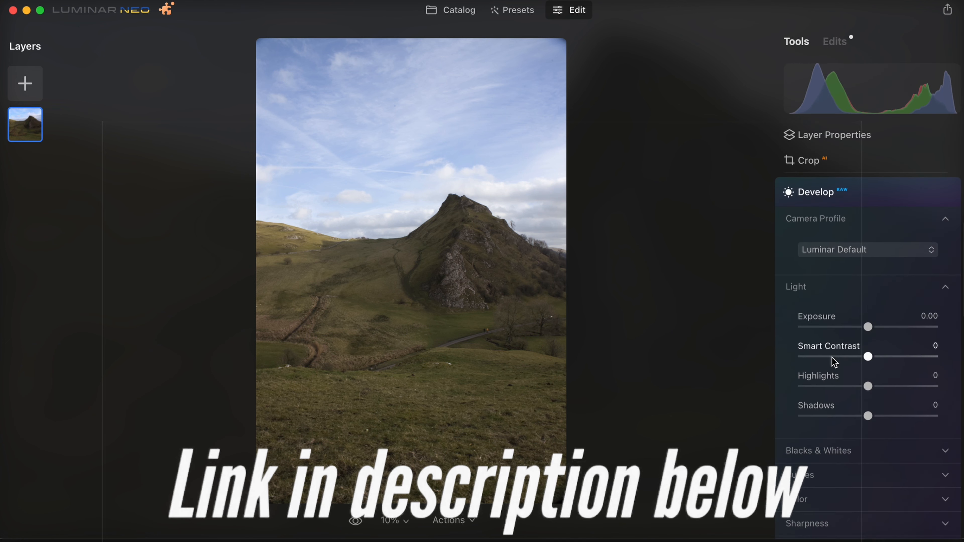
{"action": "left_click", "coordinate": [815, 192]}
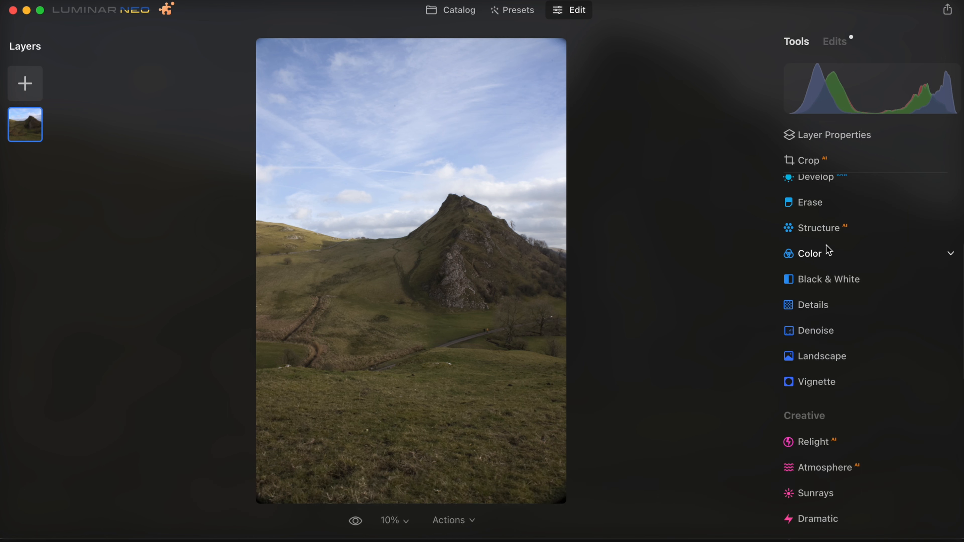
{"action": "scroll", "coordinate": [828, 251], "scroll_direction": "up", "scroll_amount": 5}
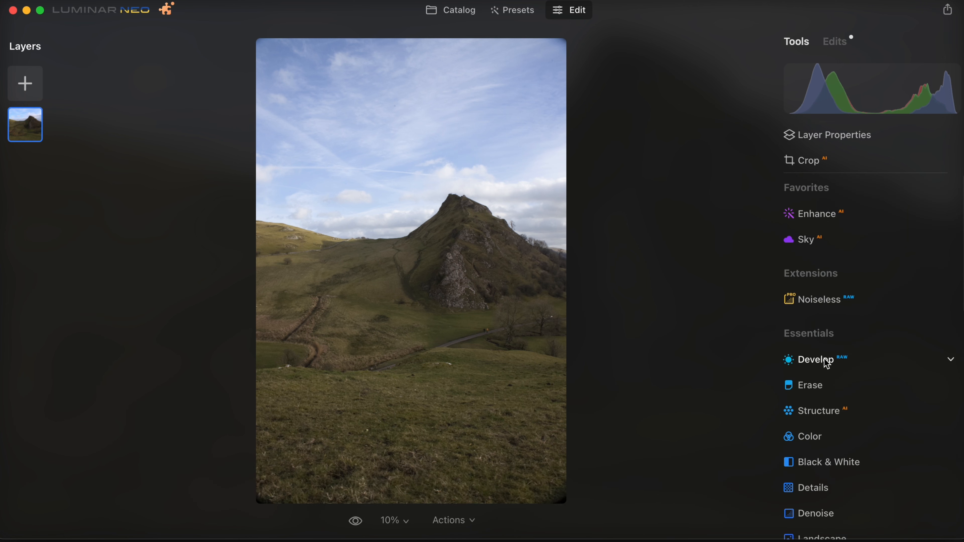
- In RAW Develop, set Exposure to 0.00, Smart Contrast to 16, Highlights to -100 and Shadows to 39
{"action": "left_click", "coordinate": [824, 359]}
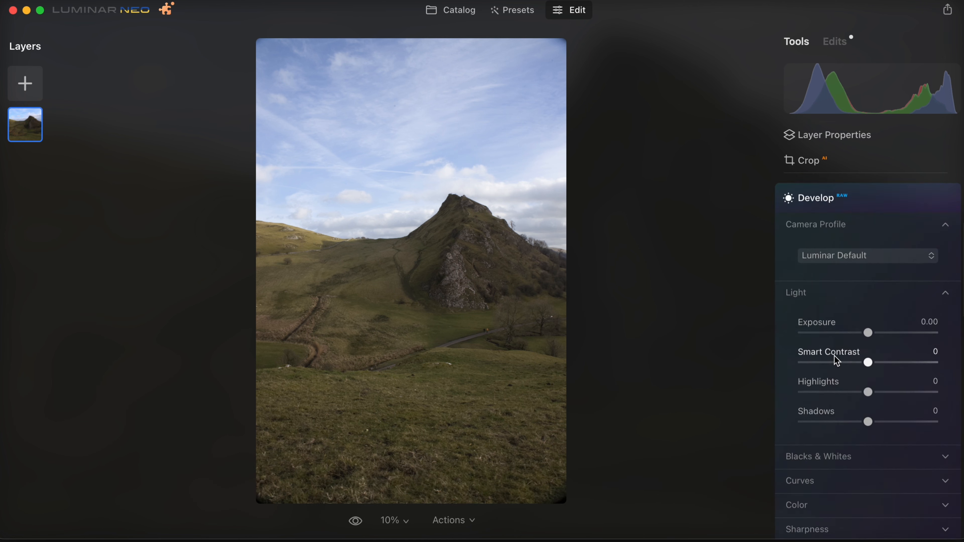
{"action": "left_click_drag", "start_coordinate": [868, 325], "coordinate": [911, 364]}
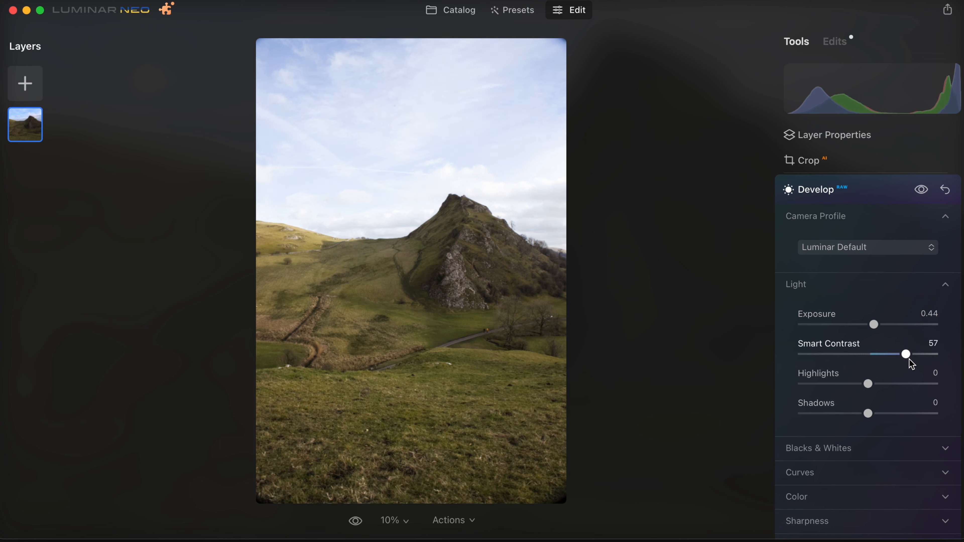
{"action": "double_click", "coordinate": [906, 356]}
{"action": "left_click_drag", "start_coordinate": [869, 355], "coordinate": [798, 388]}
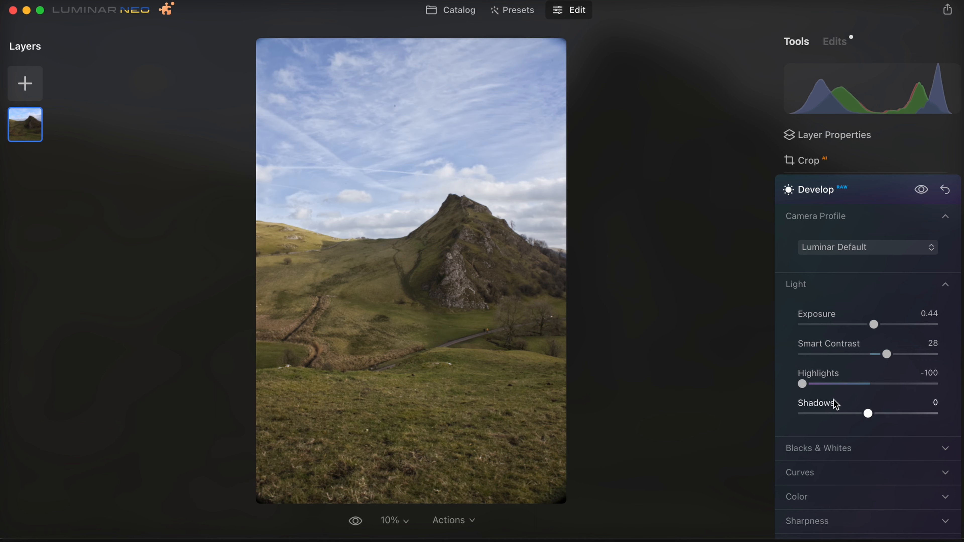
{"action": "left_click_drag", "start_coordinate": [867, 416], "coordinate": [895, 416]}
{"action": "left_click_drag", "start_coordinate": [886, 355], "coordinate": [878, 358]}
{"action": "double_click", "coordinate": [875, 326]}
{"action": "scroll", "coordinate": [875, 329], "scroll_direction": "down", "scroll_amount": 3}
{"action": "scroll", "coordinate": [886, 283], "scroll_direction": "up", "scroll_amount": 3}
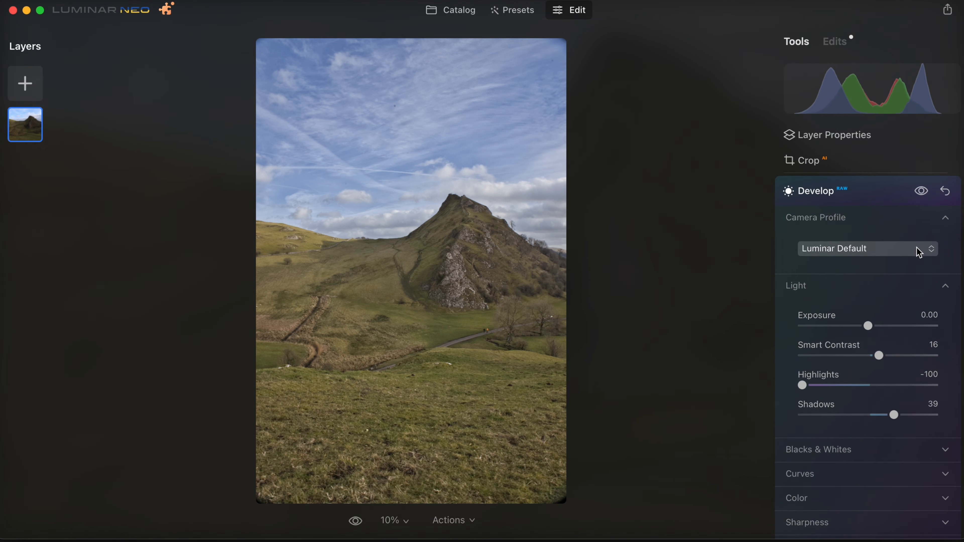
- Set Blacks to -52 and Whites to 19 in RAW Develop
{"action": "scroll", "coordinate": [882, 337], "scroll_direction": "down", "scroll_amount": 3}
{"action": "left_click", "coordinate": [865, 340]}
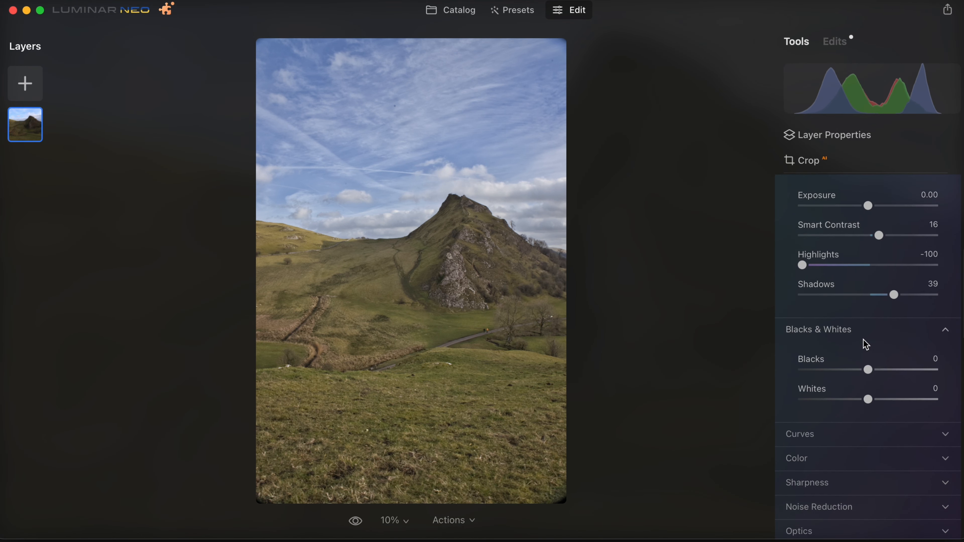
{"action": "left_click_drag", "start_coordinate": [841, 371], "coordinate": [881, 400]}
- Raise the dark end of the main RGB tone curve to lift the deepest shadows slightly
{"action": "scroll", "coordinate": [882, 400], "scroll_direction": "down", "scroll_amount": 1}
{"action": "left_click", "coordinate": [861, 411]}
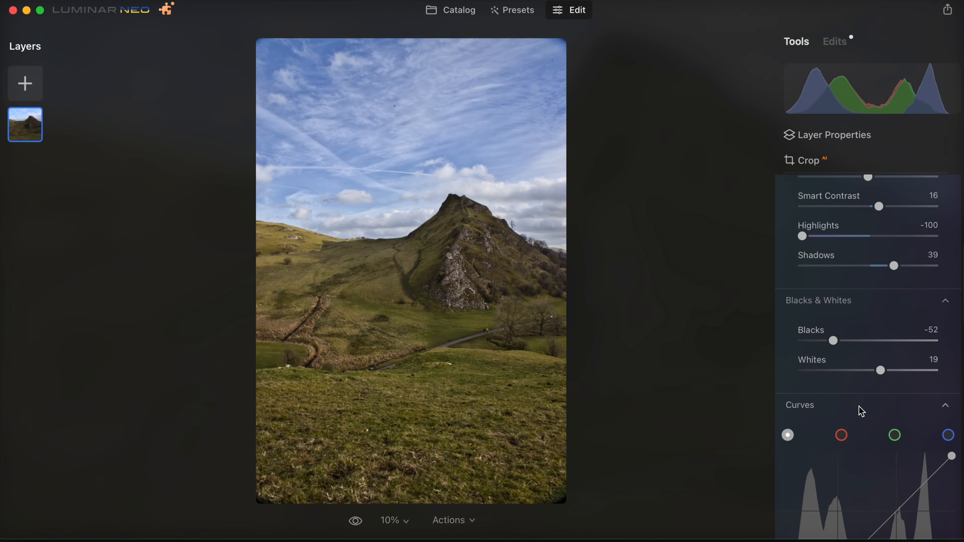
{"action": "scroll", "coordinate": [860, 409], "scroll_direction": "down", "scroll_amount": 5}
{"action": "left_click_drag", "start_coordinate": [782, 443], "coordinate": [798, 416]}
- In RAW Develop's Color settings, set Temperature to 7488, Tint to 21, Saturation to 12 and Vibrance to 13
{"action": "scroll", "coordinate": [798, 413], "scroll_direction": "down", "scroll_amount": 3}
{"action": "left_click", "coordinate": [830, 391]}
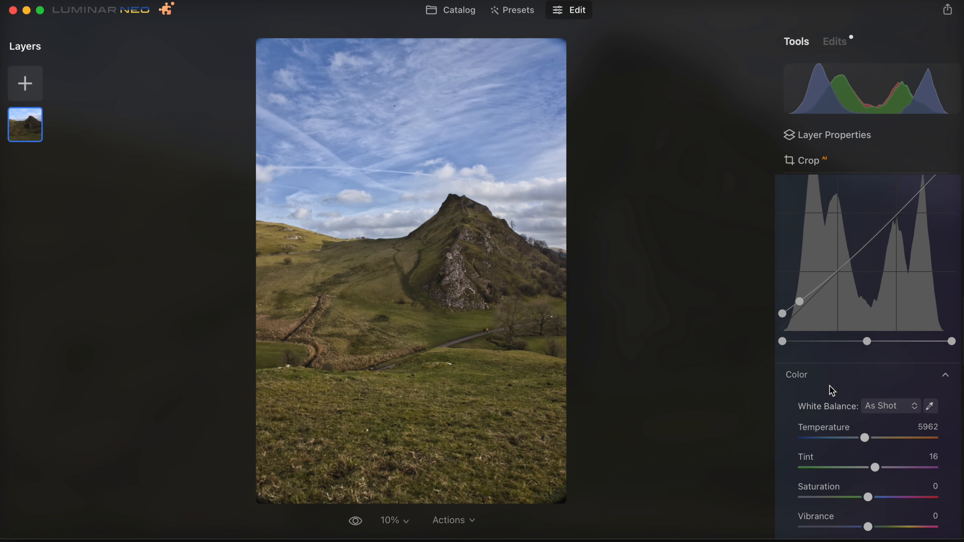
{"action": "scroll", "coordinate": [829, 391], "scroll_direction": "down", "scroll_amount": 3}
{"action": "left_click_drag", "start_coordinate": [865, 339], "coordinate": [876, 406]}
{"action": "scroll", "coordinate": [882, 374], "scroll_direction": "down", "scroll_amount": 1}
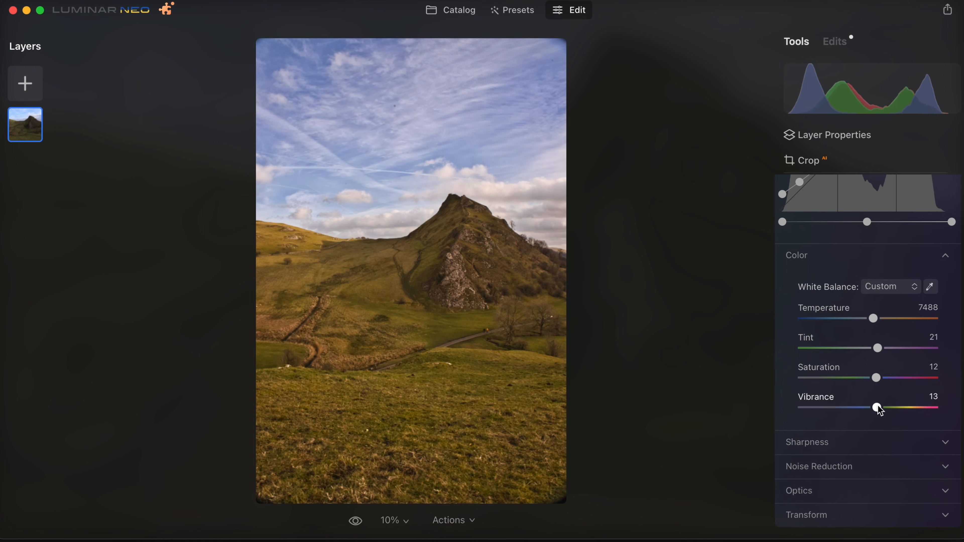
- Expand RAW Develop's Sharpness and Noise Reduction settings and set Denoise to 21
{"action": "scroll", "coordinate": [879, 408], "scroll_direction": "down", "scroll_amount": 4}
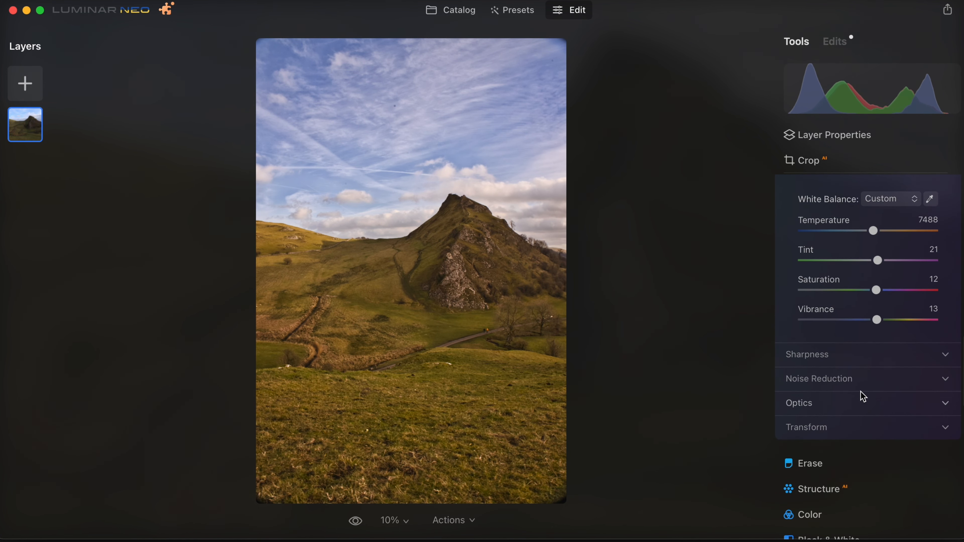
{"action": "left_click", "coordinate": [863, 355]}
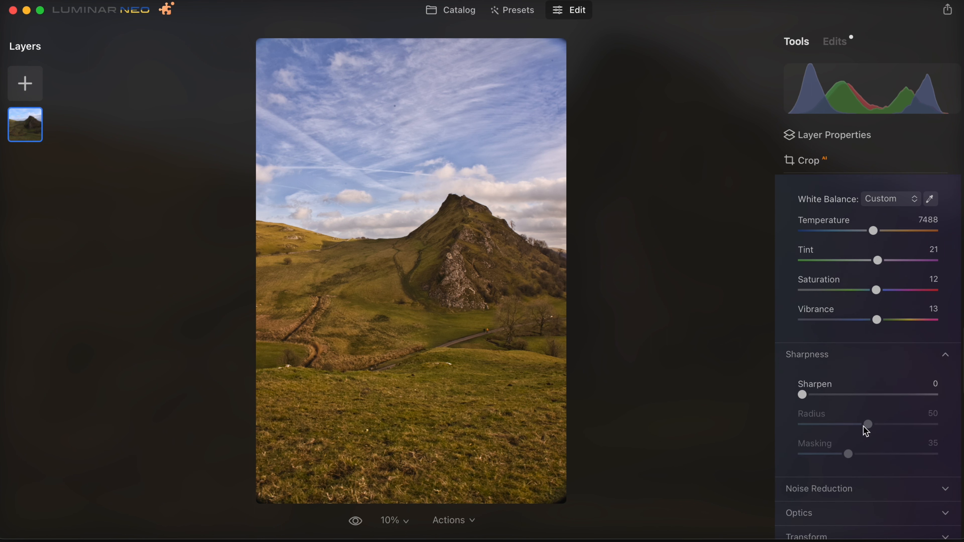
{"action": "scroll", "coordinate": [865, 427], "scroll_direction": "down", "scroll_amount": 4}
{"action": "scroll", "coordinate": [864, 394], "scroll_direction": "down", "scroll_amount": 6}
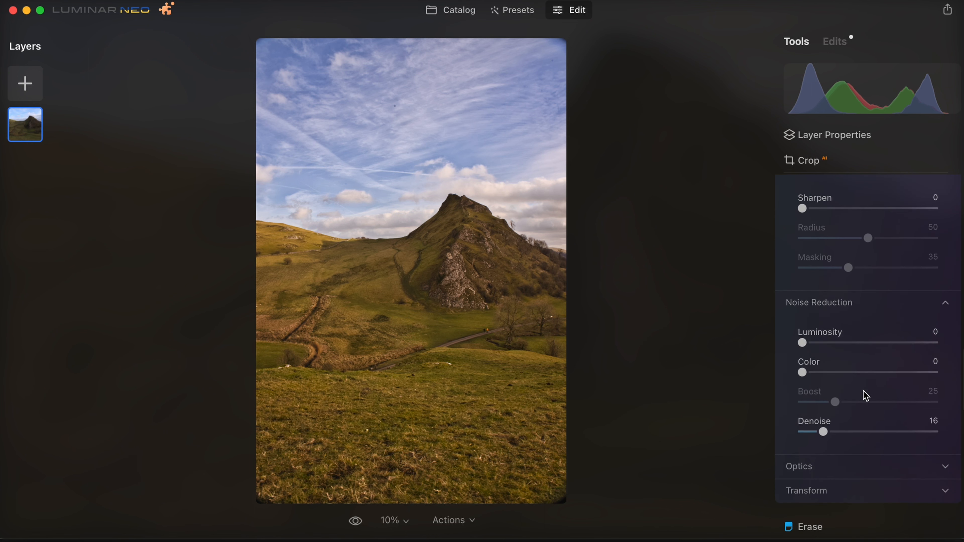
{"action": "scroll", "coordinate": [833, 423], "scroll_direction": "up", "scroll_amount": 8}
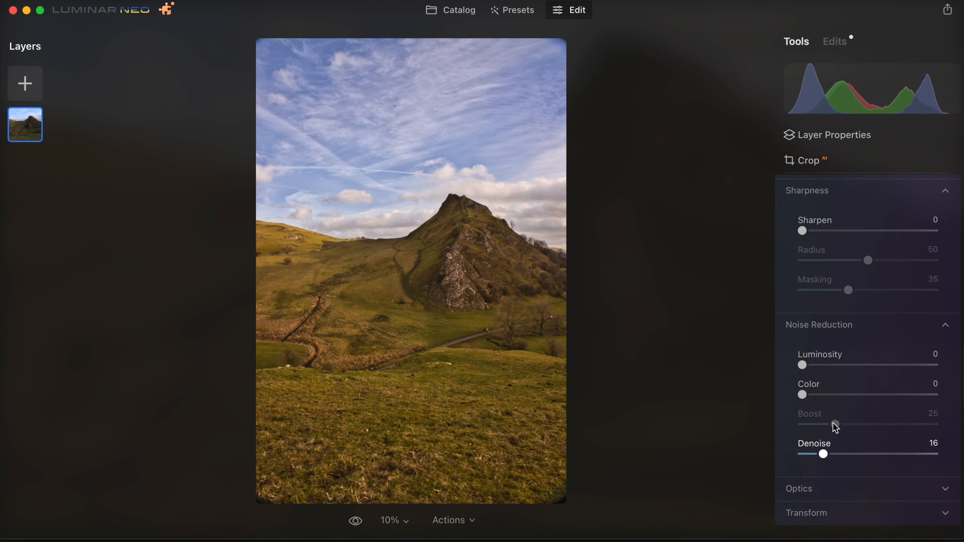
{"action": "scroll", "coordinate": [833, 424], "scroll_direction": "down", "scroll_amount": 4}
{"action": "scroll", "coordinate": [833, 424], "scroll_direction": "down", "scroll_amount": 2}
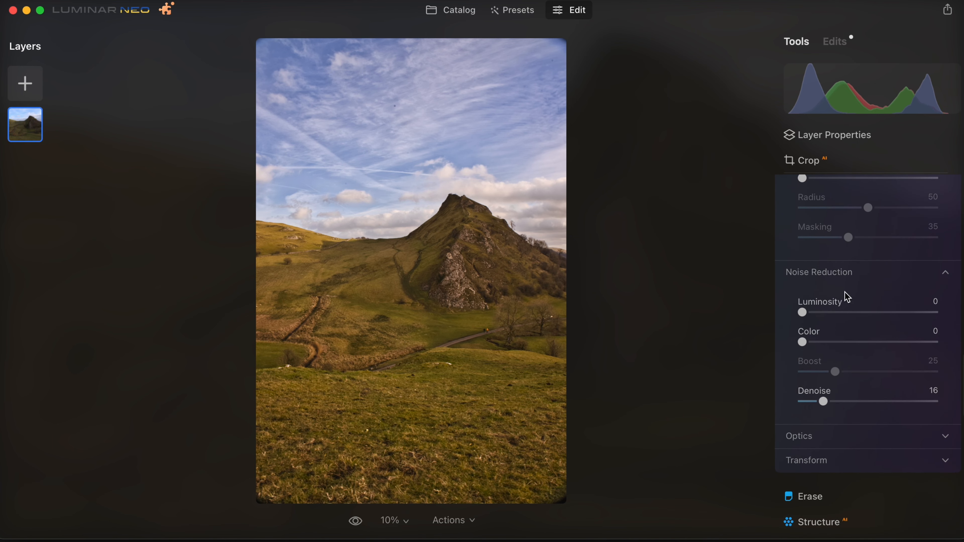
{"action": "scroll", "coordinate": [845, 297], "scroll_direction": "down", "scroll_amount": 2}
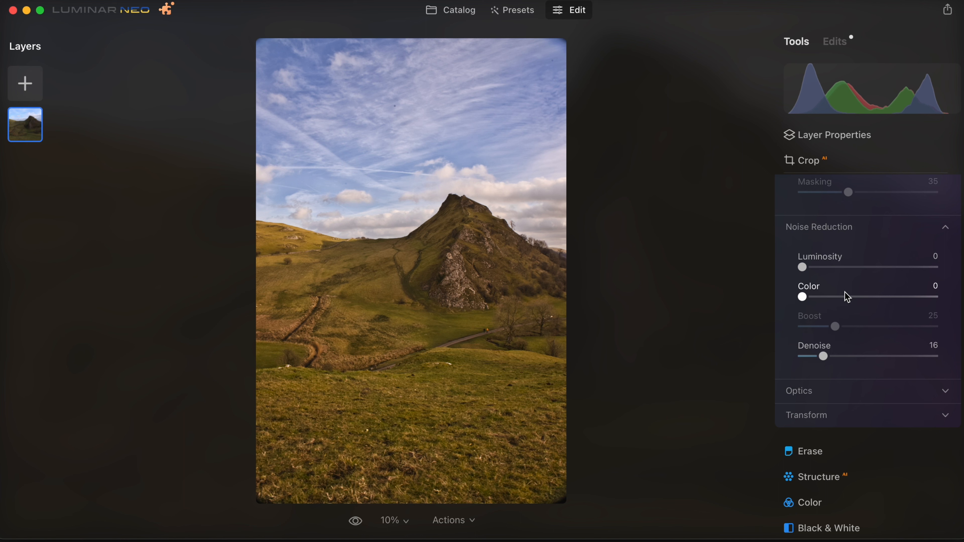
{"action": "mouse_move", "coordinate": [823, 356]}
{"action": "left_mouse_down"}
{"action": "mouse_move", "coordinate": [819, 348]}
{"action": "mouse_move", "coordinate": [829, 356]}
{"action": "left_mouse_up"}
- In the Optics settings, enable Auto Fix Chromatic Aberrations, Auto Defringe and Auto Distortion Corrections
{"action": "left_click", "coordinate": [829, 391]}
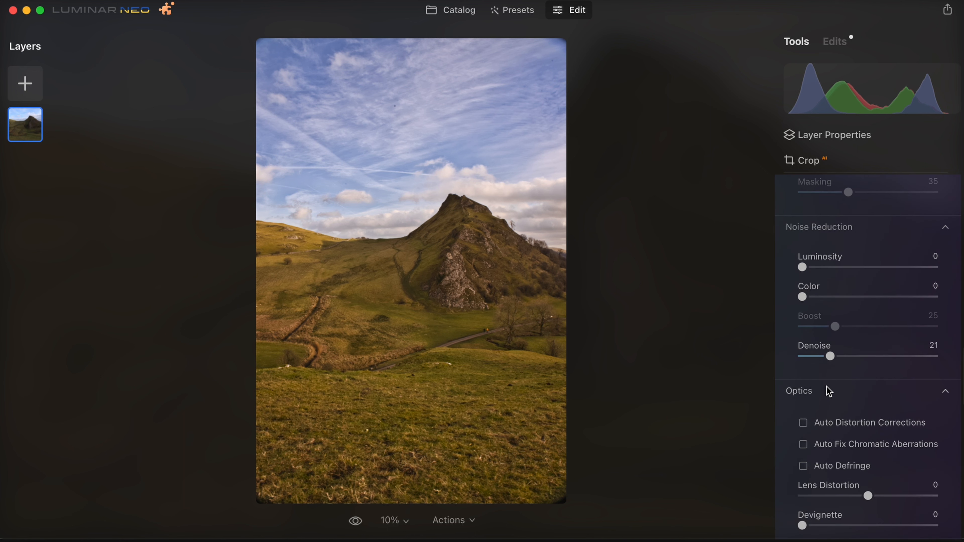
{"action": "scroll", "coordinate": [826, 385], "scroll_direction": "down", "scroll_amount": 5}
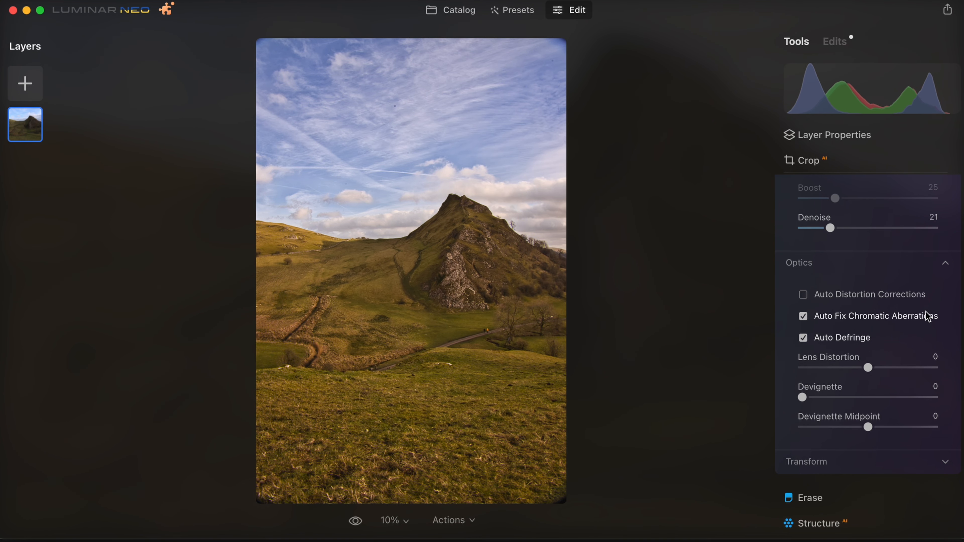
{"action": "left_click", "coordinate": [802, 295]}
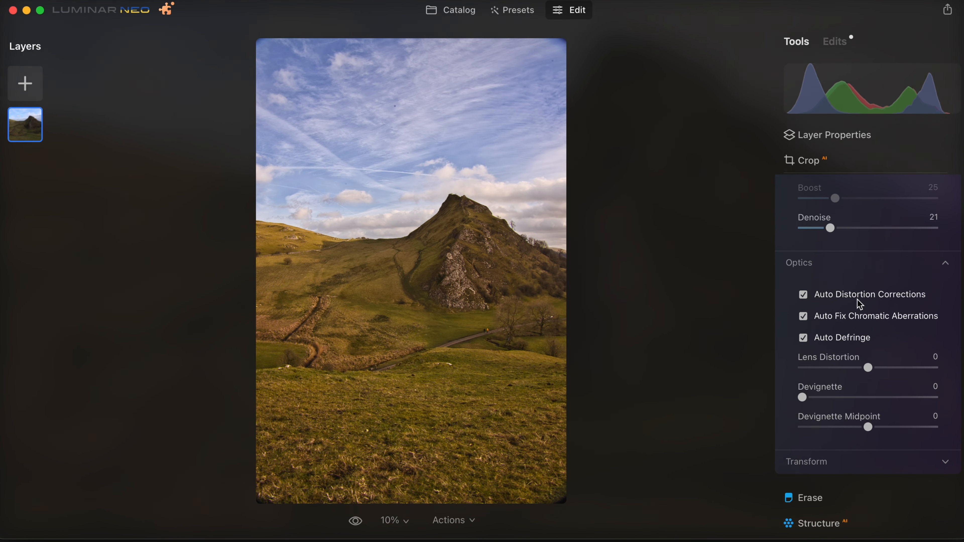
- Try shifting the photo's Horizontal perspective in the Transform settings, and reset it
{"action": "scroll", "coordinate": [858, 303], "scroll_direction": "down", "scroll_amount": 2}
{"action": "left_click", "coordinate": [841, 408]}
{"action": "scroll", "coordinate": [844, 409], "scroll_direction": "down", "scroll_amount": 3}
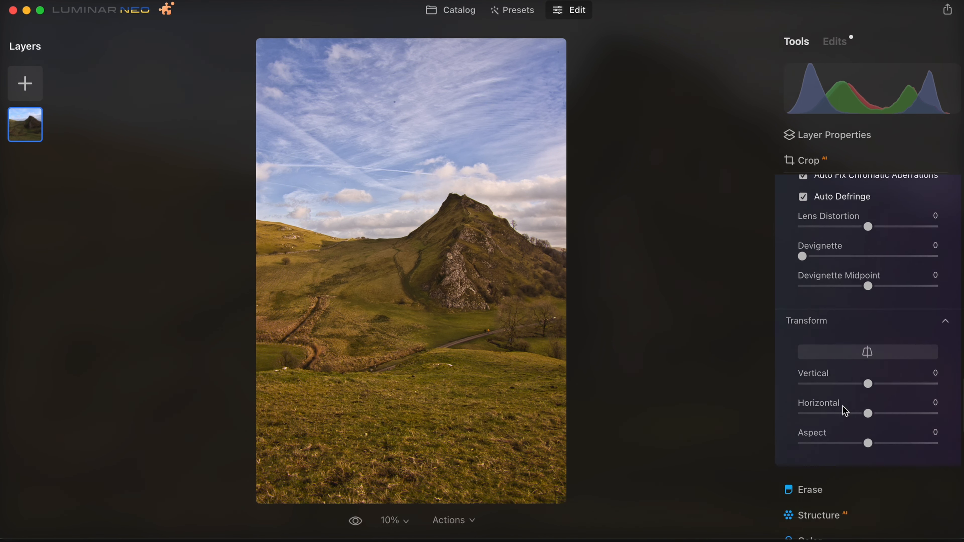
{"action": "scroll", "coordinate": [845, 411], "scroll_direction": "down", "scroll_amount": 2}
{"action": "left_click_drag", "start_coordinate": [868, 360], "coordinate": [901, 353]}
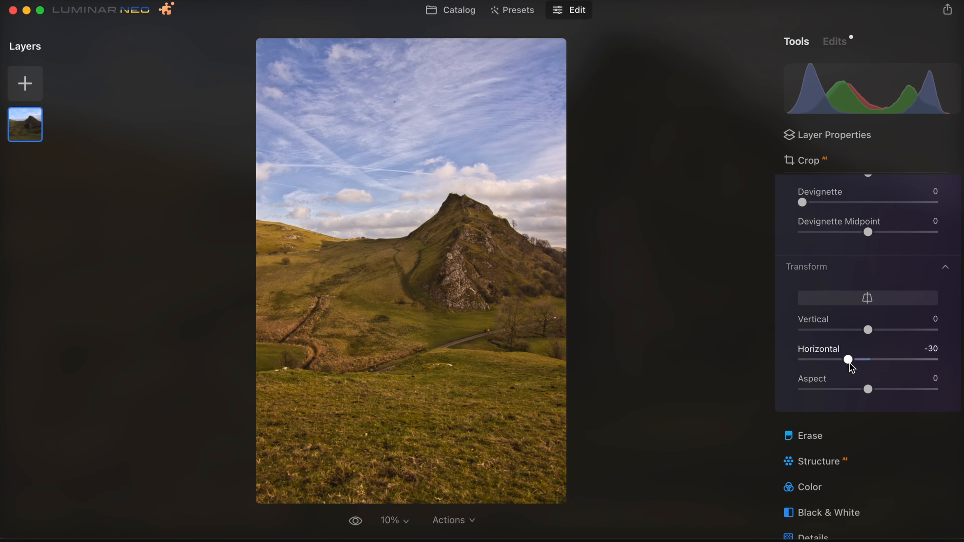
{"action": "double_click", "coordinate": [848, 360]}
- Collapse the RAW Develop tool and set Accent AI to 11 in Enhance AI
{"action": "scroll", "coordinate": [843, 328], "scroll_direction": "down", "scroll_amount": 4}
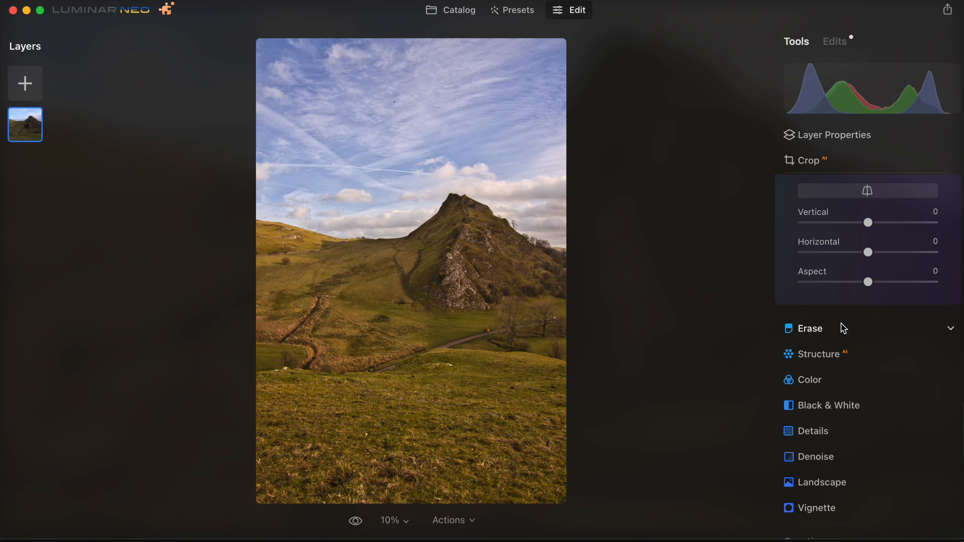
{"action": "scroll", "coordinate": [843, 328], "scroll_direction": "up", "scroll_amount": 20}
{"action": "scroll", "coordinate": [843, 328], "scroll_direction": "up", "scroll_amount": 10}
{"action": "left_click", "coordinate": [846, 281]}
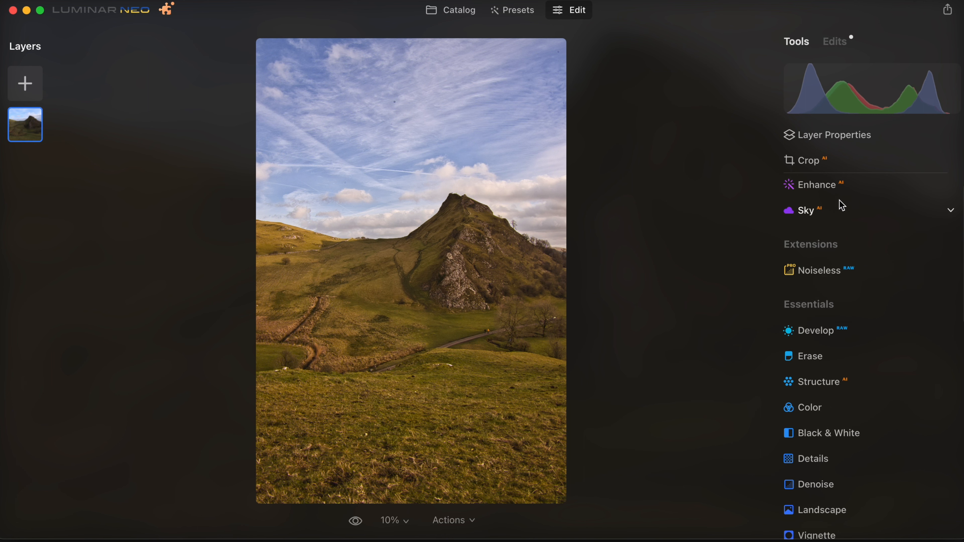
{"action": "left_click", "coordinate": [837, 190]}
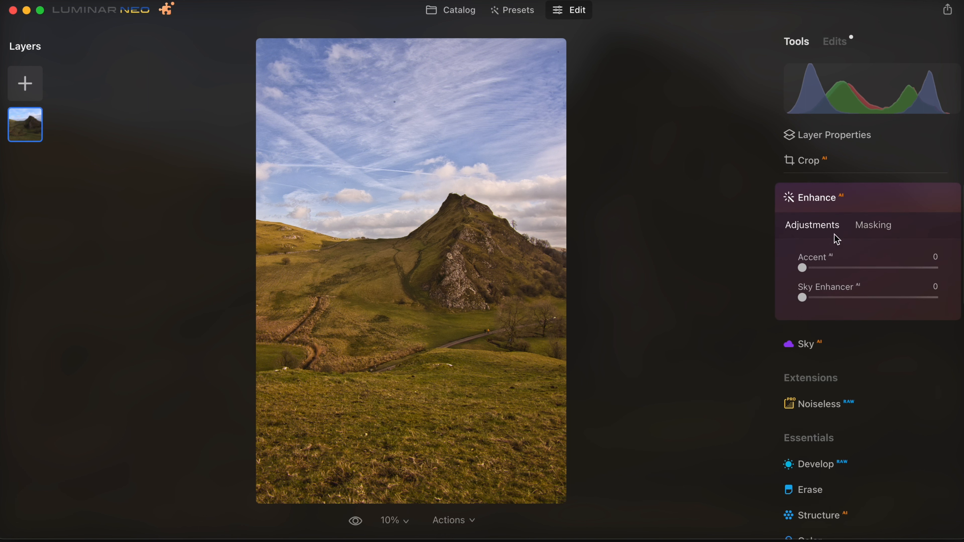
{"action": "left_click_drag", "start_coordinate": [810, 268], "coordinate": [815, 267]}
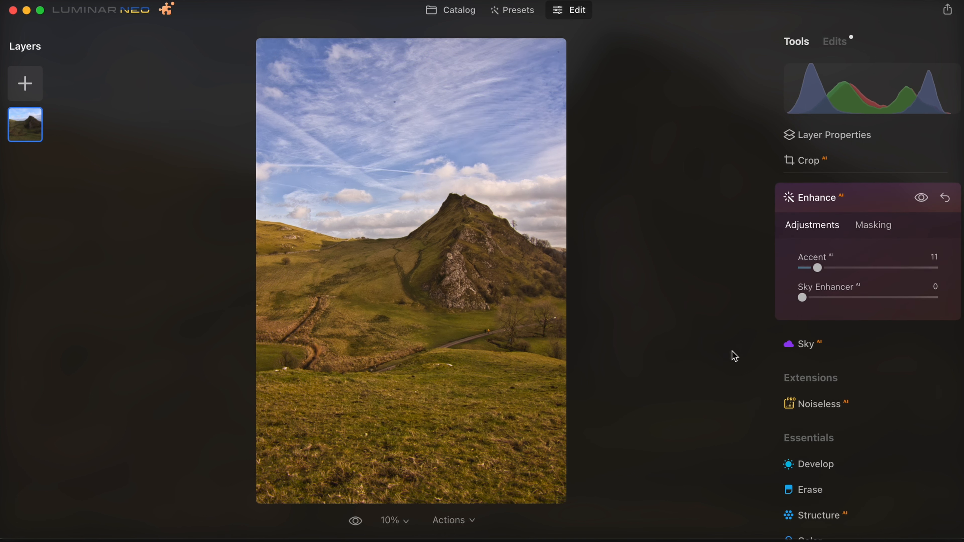
- Compare the regular Develop tool's settings with the RAW Develop settings stored among the applied edits
{"action": "left_click", "coordinate": [789, 467]}
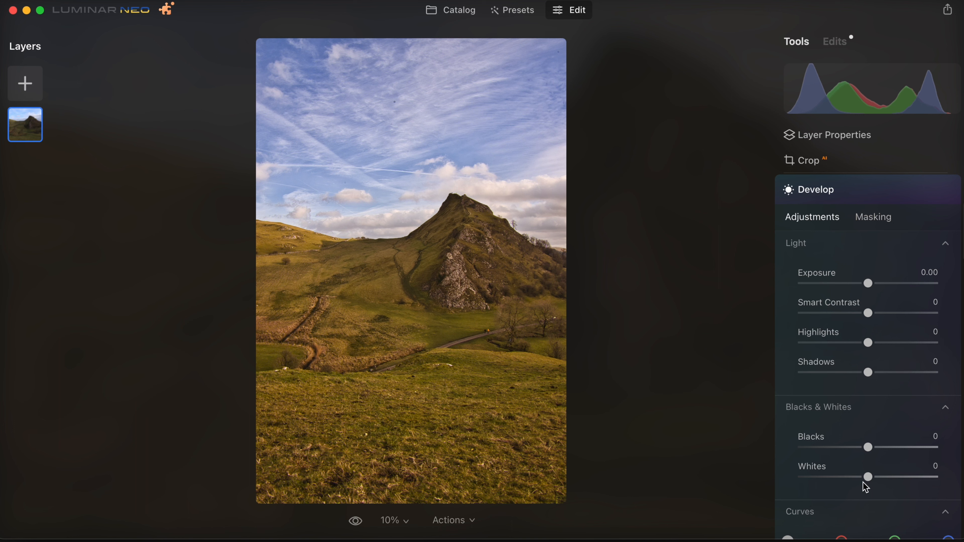
{"action": "scroll", "coordinate": [846, 194], "scroll_direction": "down", "scroll_amount": 5}
{"action": "left_click", "coordinate": [845, 192]}
{"action": "left_click", "coordinate": [834, 42]}
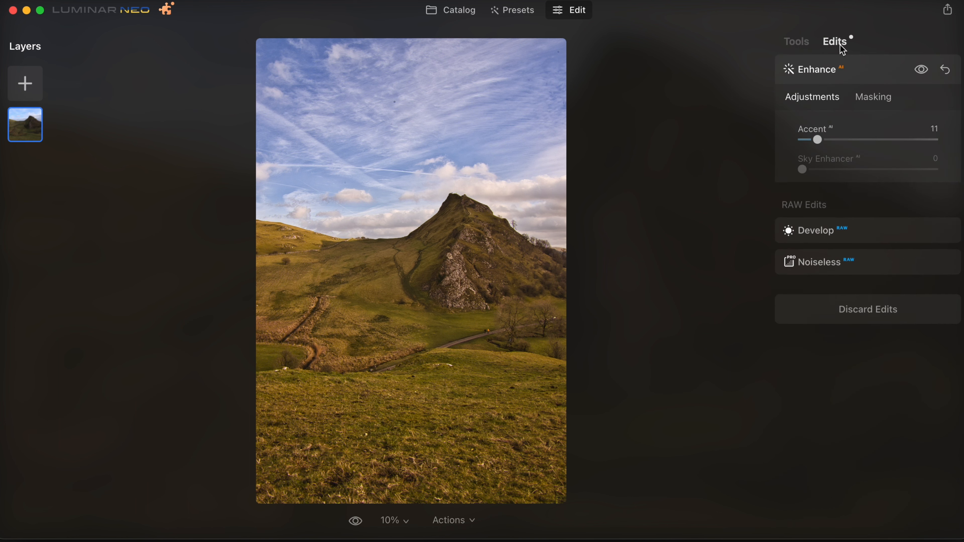
{"action": "left_click", "coordinate": [854, 242]}
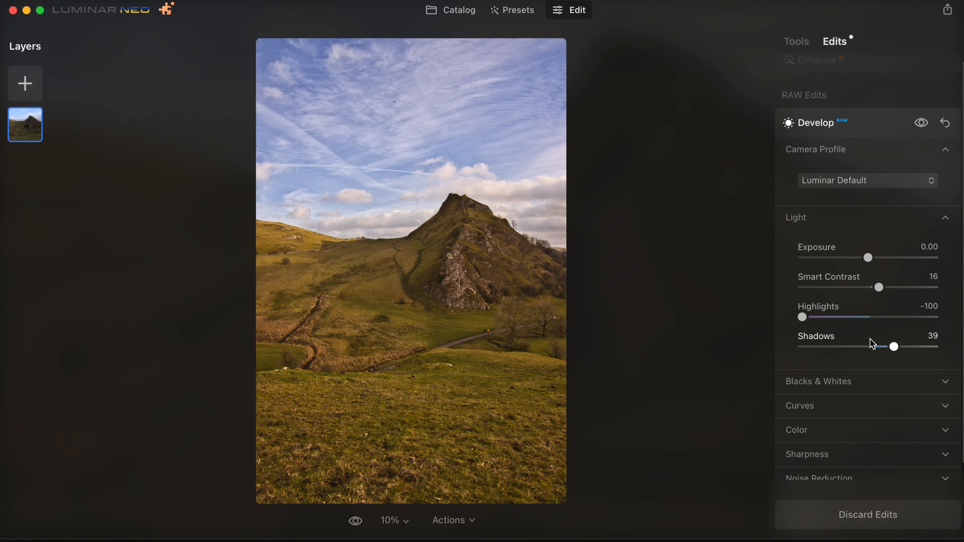
{"action": "left_click", "coordinate": [795, 44]}
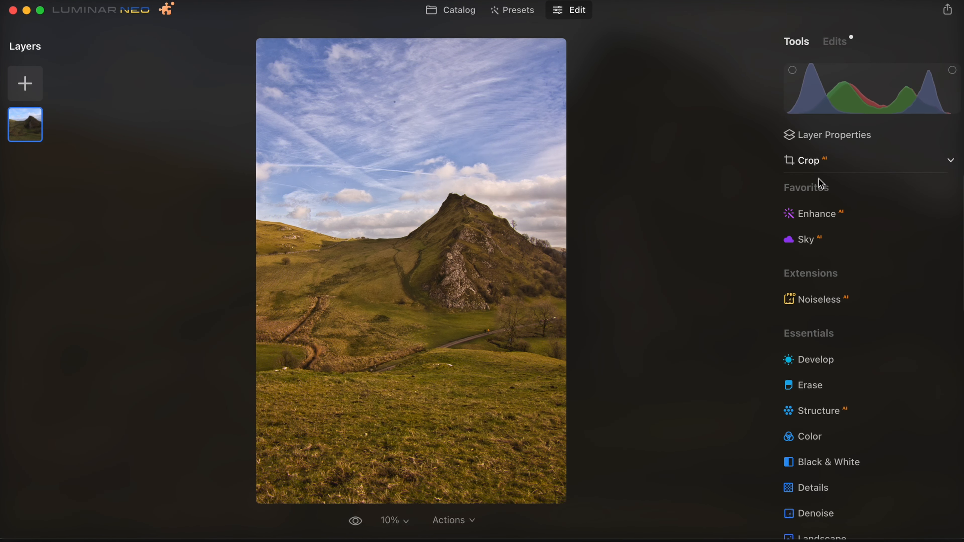
{"action": "left_click", "coordinate": [831, 355]}
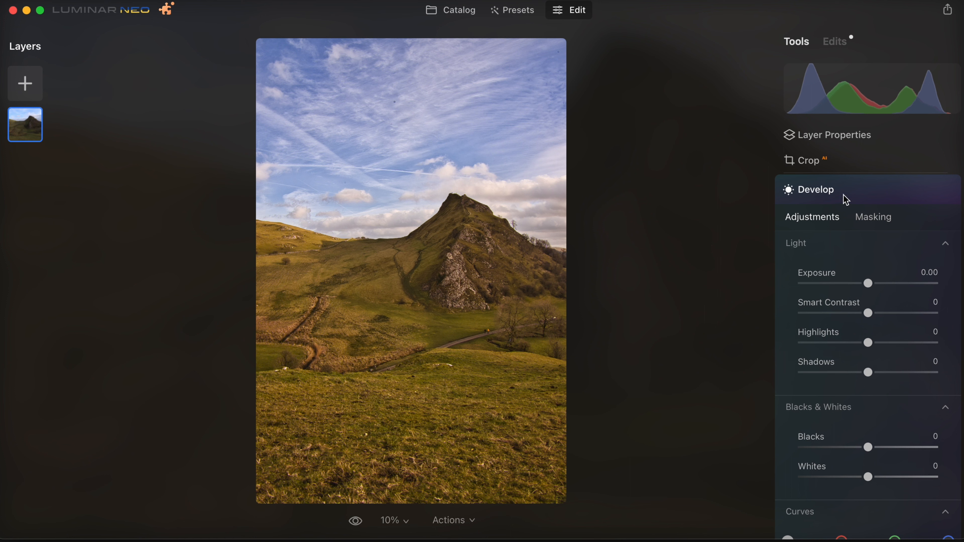
- Among the applied edits, set the Accent AI value of Enhance AI to 50
{"action": "left_click", "coordinate": [835, 41]}
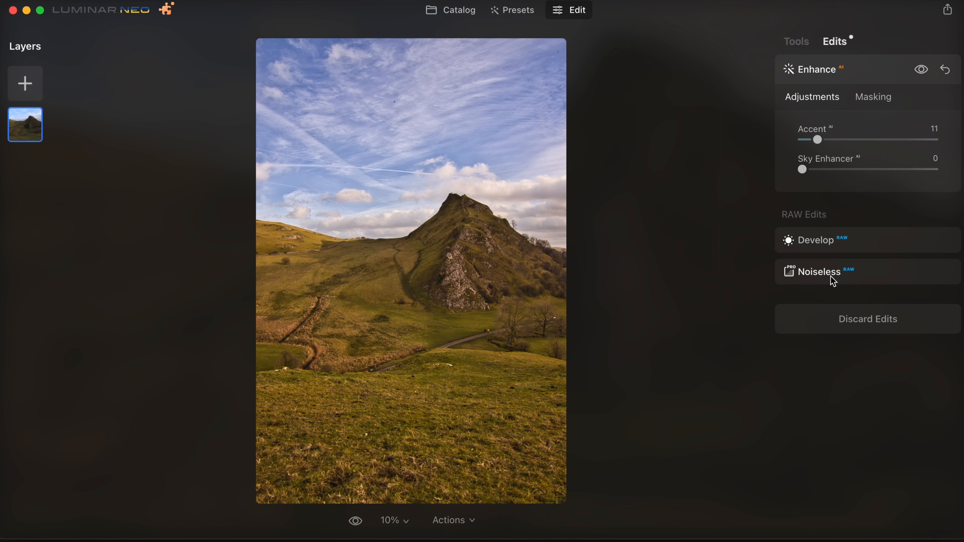
{"action": "mouse_move", "coordinate": [868, 141]}
{"action": "left_mouse_down"}
{"action": "mouse_move", "coordinate": [899, 142]}
{"action": "mouse_move", "coordinate": [835, 141]}
{"action": "mouse_move", "coordinate": [871, 143]}
{"action": "left_mouse_up"}
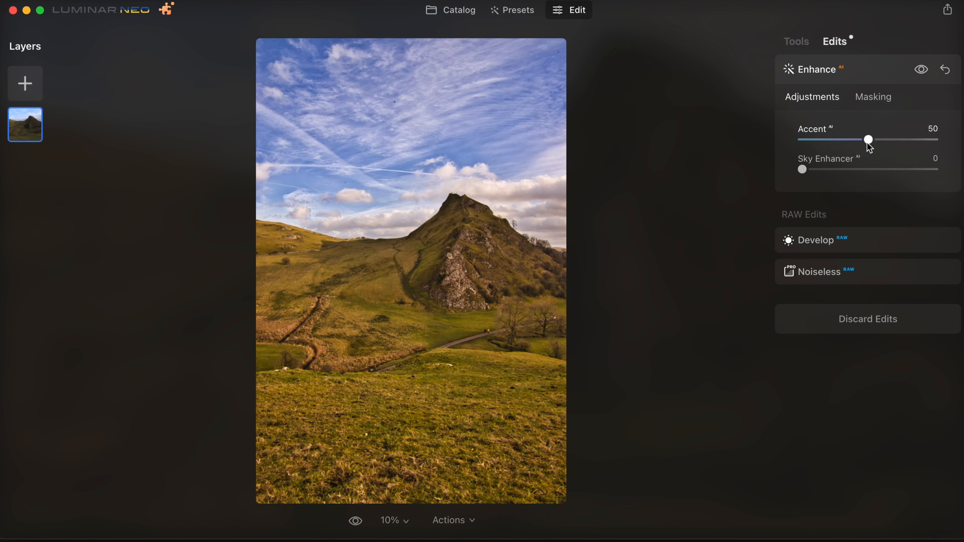
- Erase the small figures on the road below the hill using the Erase tool at size 20, and inspect the spot up close
{"action": "left_click", "coordinate": [798, 45]}
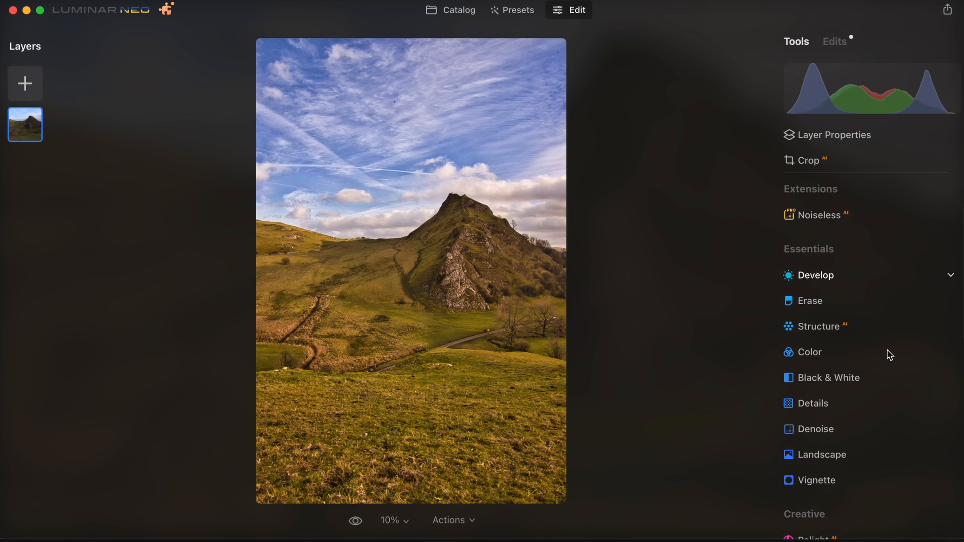
{"action": "scroll", "coordinate": [869, 365], "scroll_direction": "down", "scroll_amount": 3}
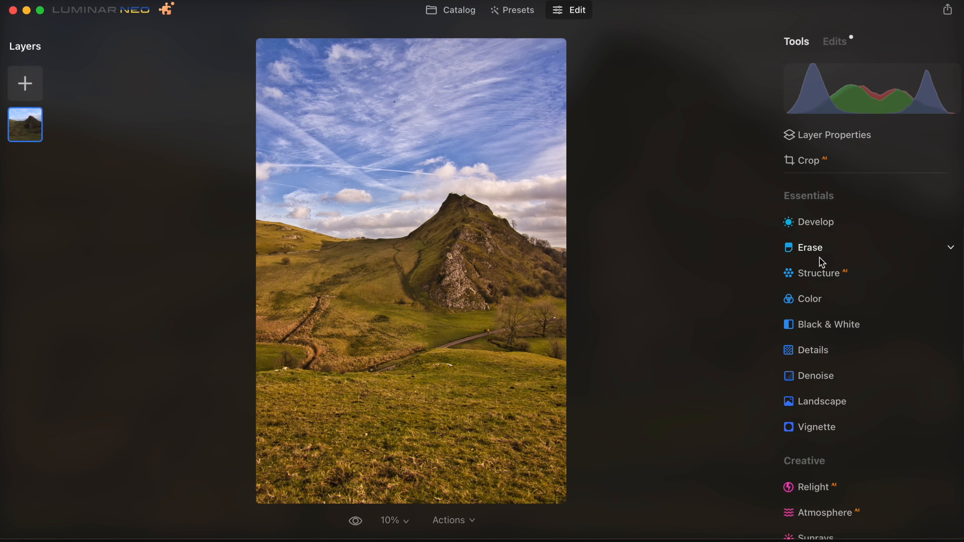
{"action": "left_click", "coordinate": [820, 253]}
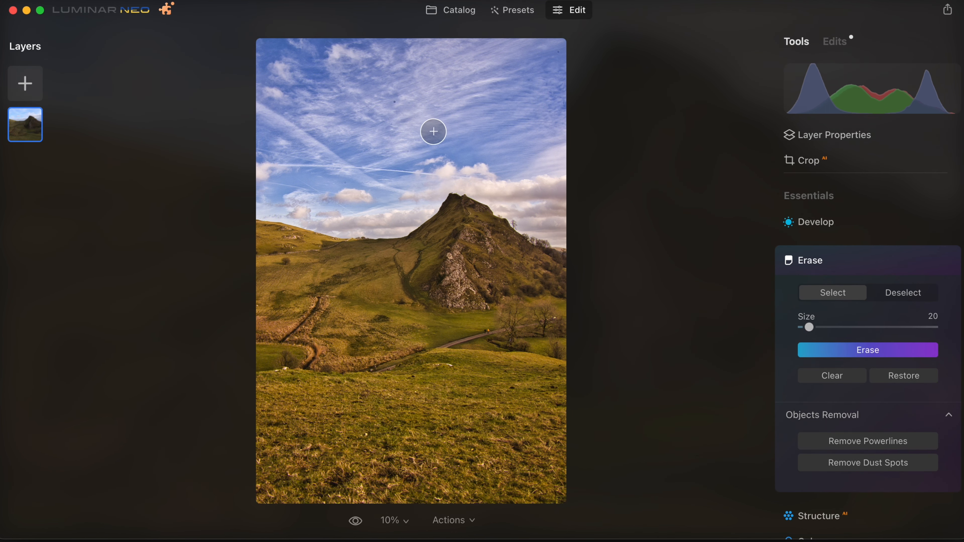
{"action": "left_click", "coordinate": [488, 330]}
{"action": "left_click", "coordinate": [831, 351]}
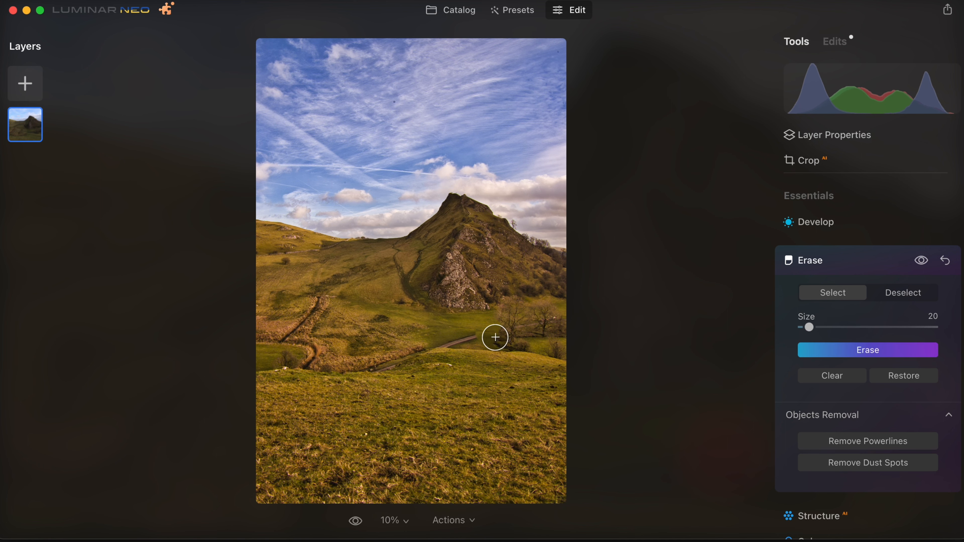
{"action": "scroll", "coordinate": [494, 335], "scroll_direction": "up", "scroll_amount": 5}
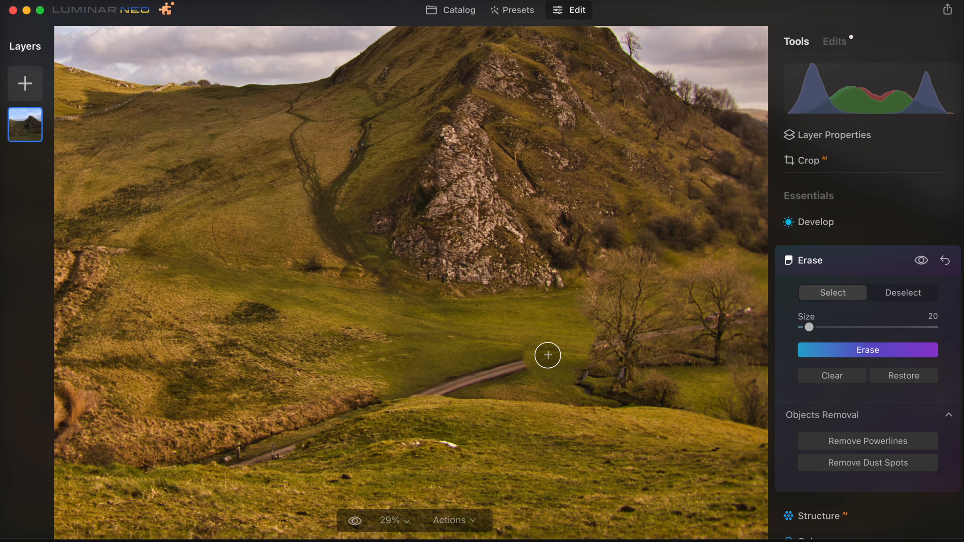
{"action": "scroll", "coordinate": [643, 391], "scroll_direction": "down", "scroll_amount": 5}
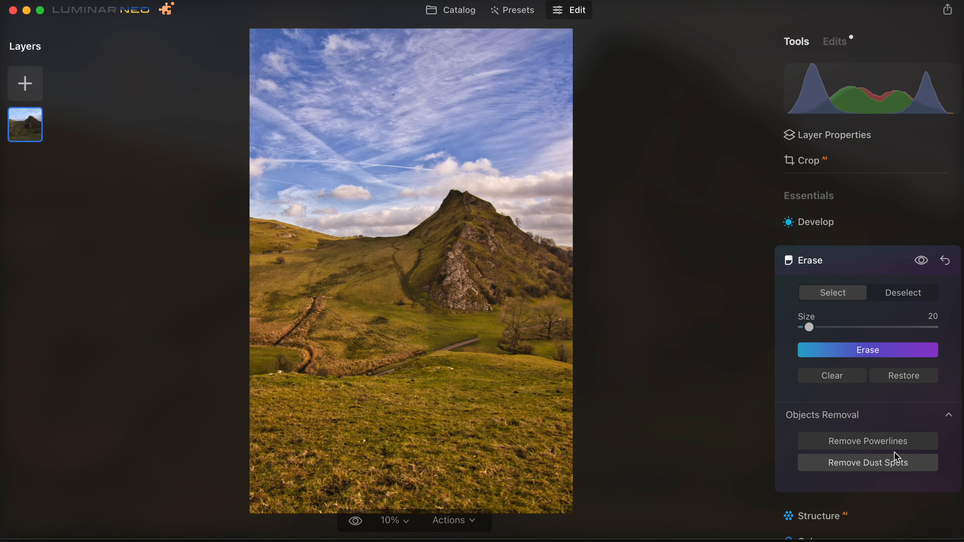
- Try marking the contrail above the hill for removal with the Erase brush, and close the tool without erasing
{"action": "scroll", "coordinate": [872, 441], "scroll_direction": "down", "scroll_amount": 3}
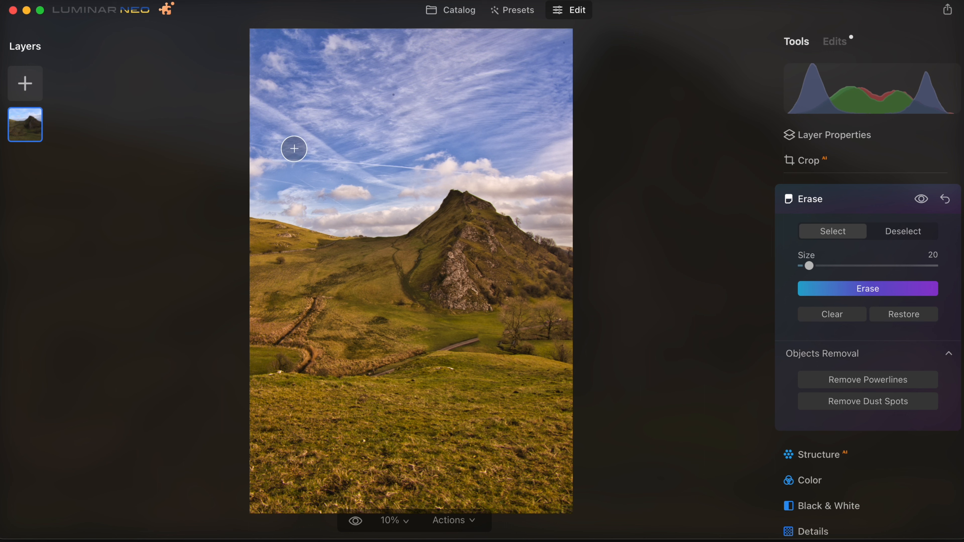
{"action": "left_click_drag", "start_coordinate": [287, 156], "coordinate": [349, 162]}
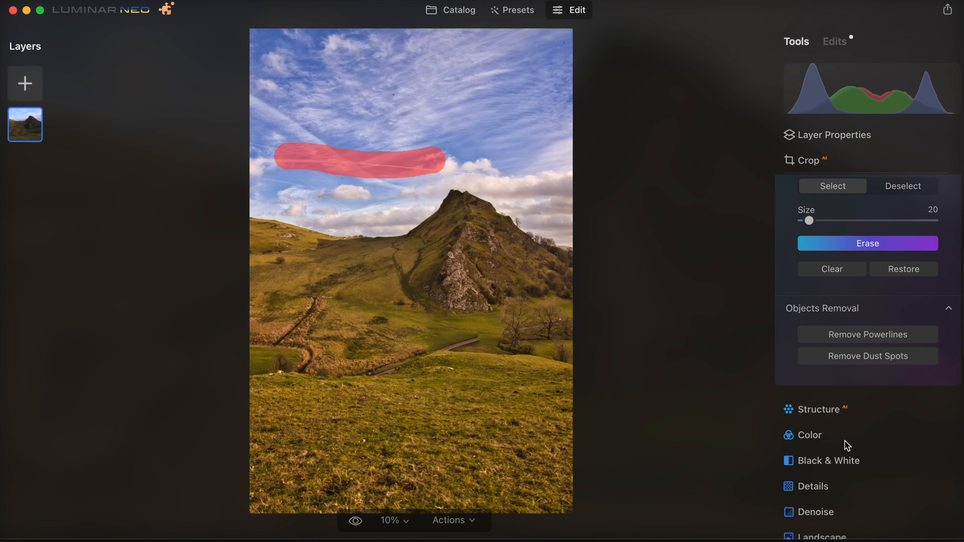
{"action": "scroll", "coordinate": [837, 267], "scroll_direction": "up", "scroll_amount": 3}
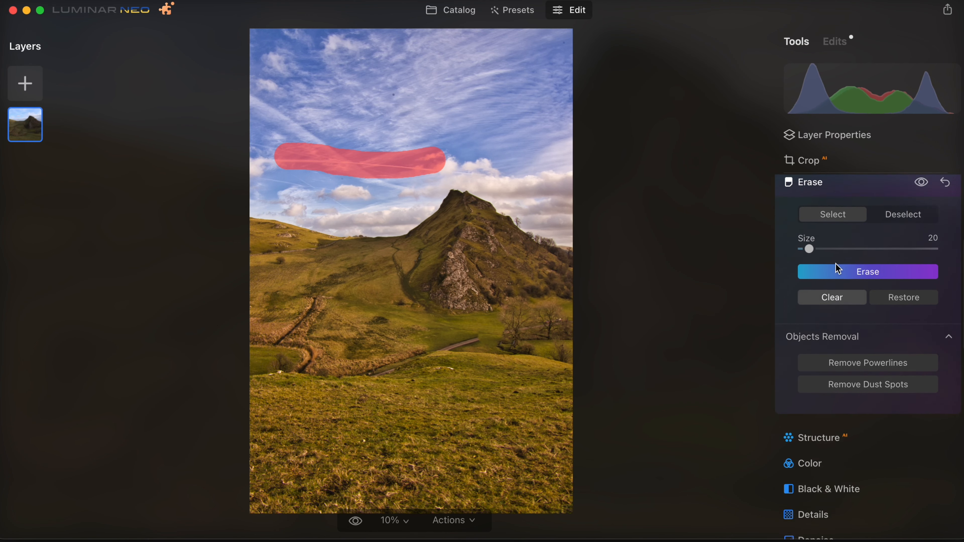
{"action": "left_click", "coordinate": [835, 208]}
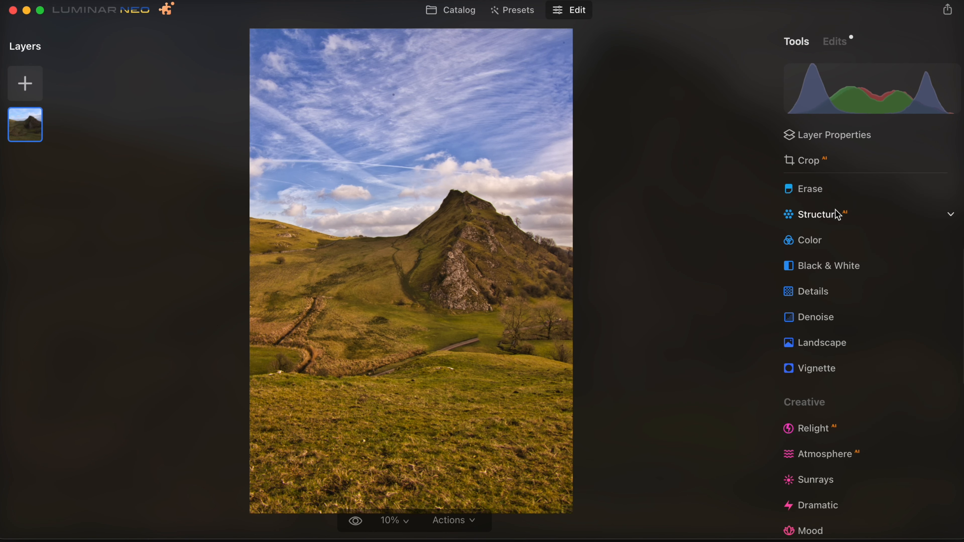
- Check the landscape layer's properties and add the triangle logo image from My Images as a new layer
{"action": "left_click", "coordinate": [827, 135]}
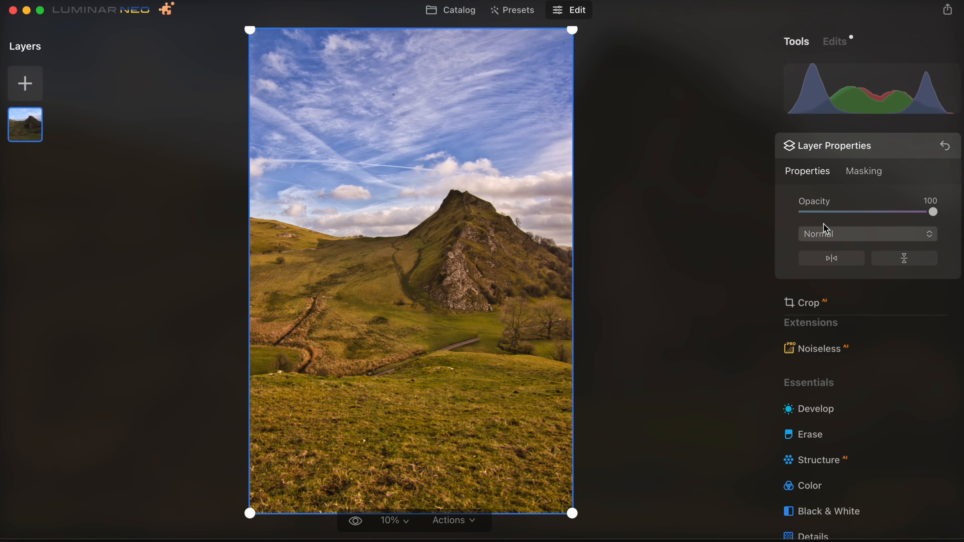
{"action": "left_click_drag", "start_coordinate": [824, 203], "coordinate": [948, 217]}
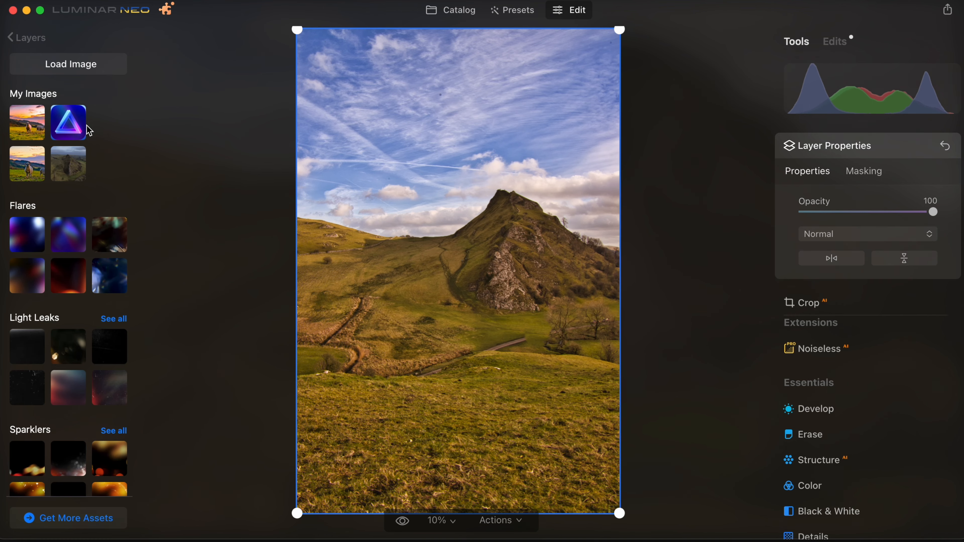
{"action": "left_click", "coordinate": [76, 123]}
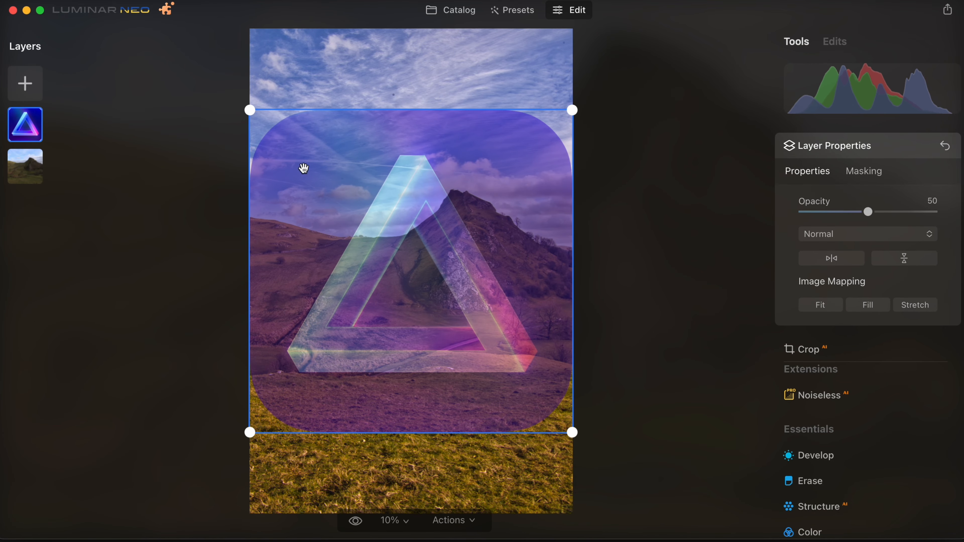
- Try the logo layer at an opacity of 100, and set its opacity to 0
{"action": "left_click_drag", "start_coordinate": [869, 216], "coordinate": [957, 211]}
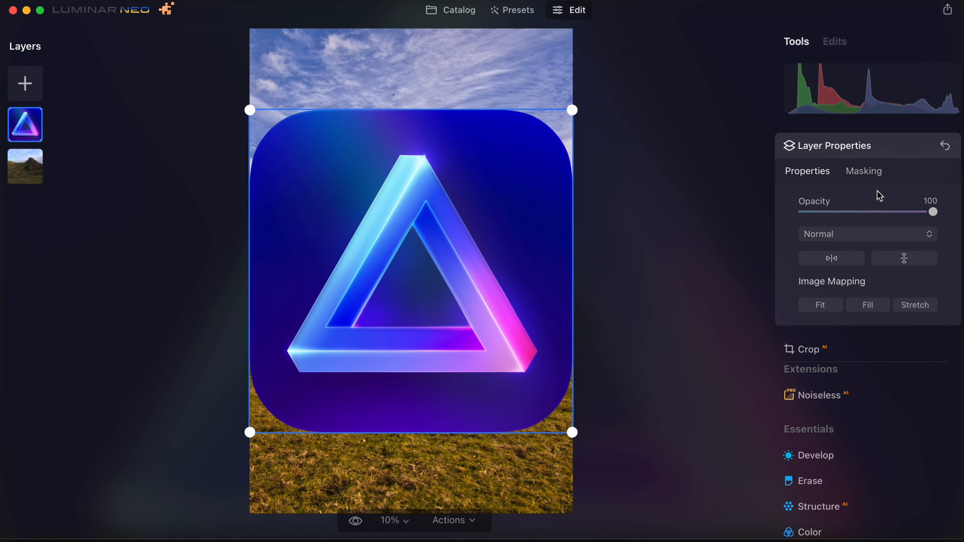
{"action": "left_click_drag", "start_coordinate": [882, 213], "coordinate": [669, 231]}
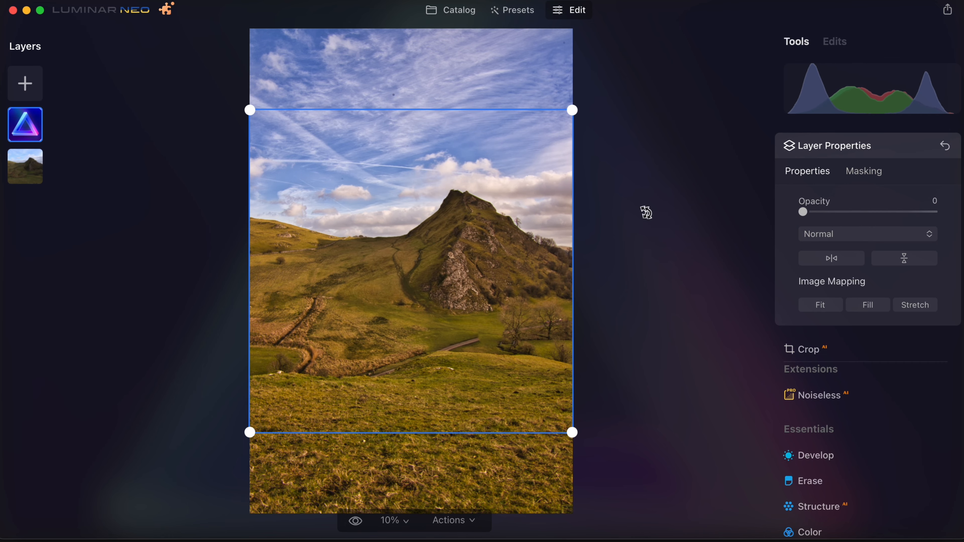
{"action": "left_click", "coordinate": [859, 149]}
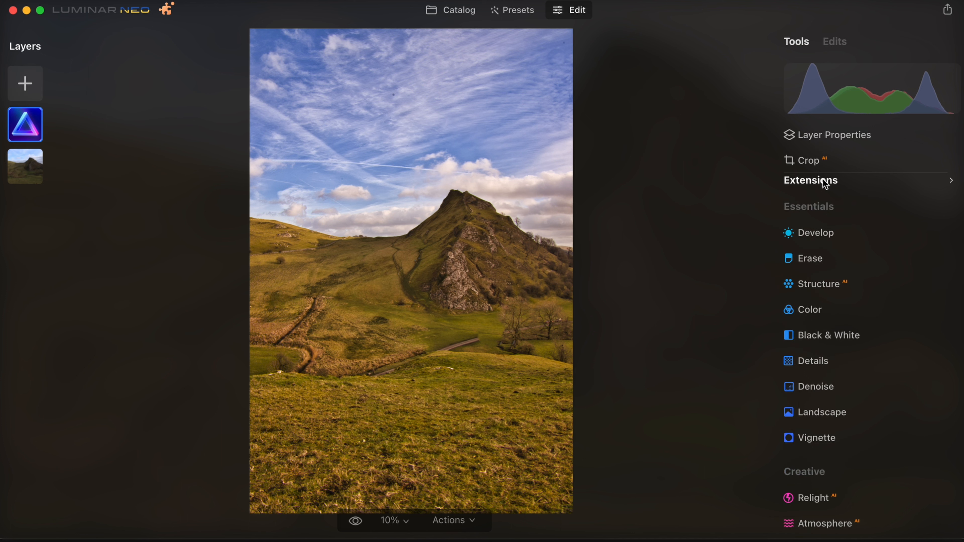
- Crop the photo at the Original ratio using the Composition AI suggestion, and apply the crop
{"action": "left_click", "coordinate": [822, 163]}
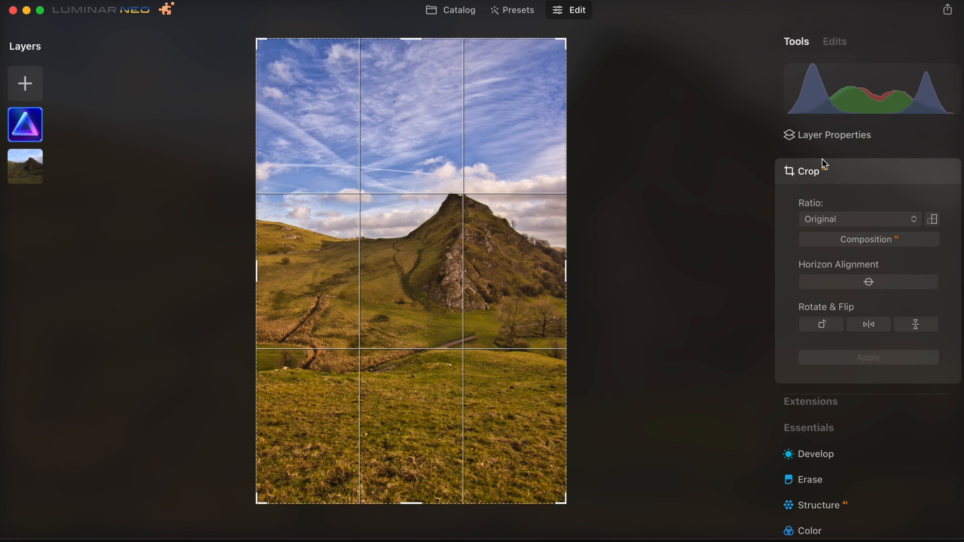
{"action": "left_click_drag", "start_coordinate": [564, 39], "coordinate": [557, 88]}
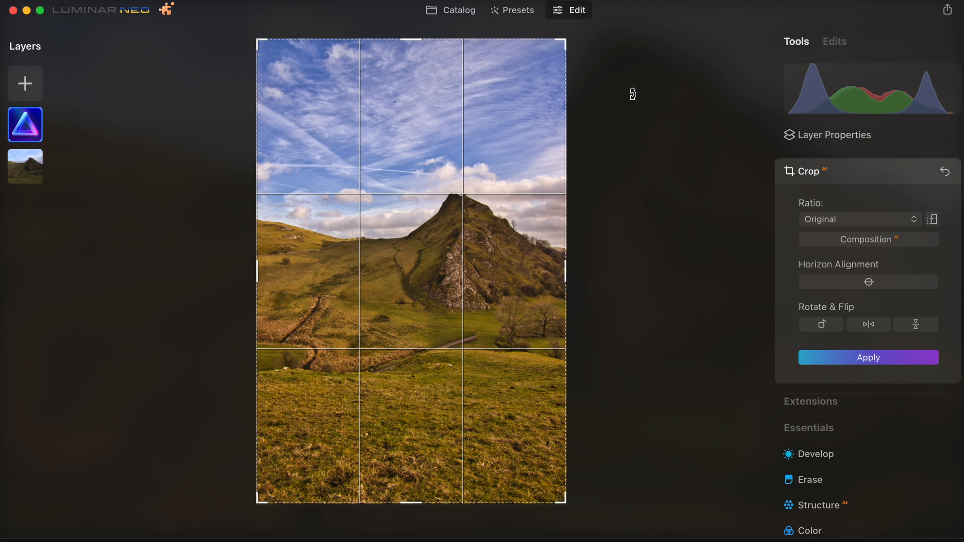
{"action": "left_click", "coordinate": [860, 242]}
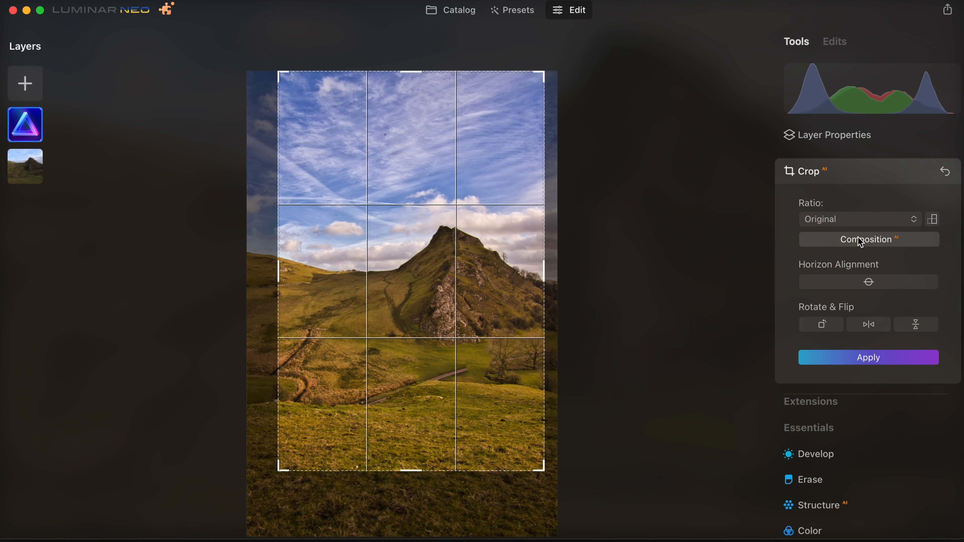
{"action": "key", "text": "Return"}
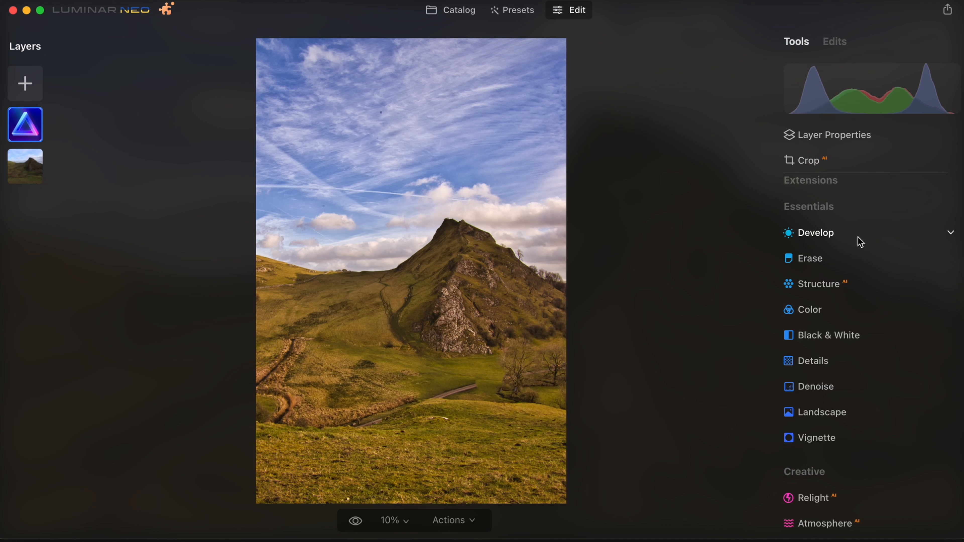
- Try Structure AI on the landscape layer with Amount and Boost at 100, and set Amount to 31 and Boost to 7
{"action": "scroll", "coordinate": [792, 166], "scroll_direction": "up", "scroll_amount": 3}
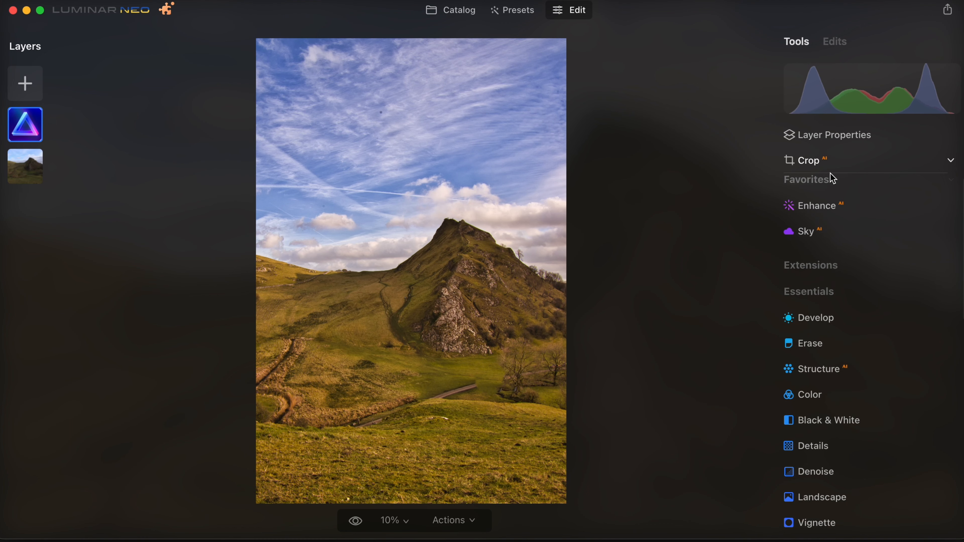
{"action": "scroll", "coordinate": [855, 221], "scroll_direction": "down", "scroll_amount": 4}
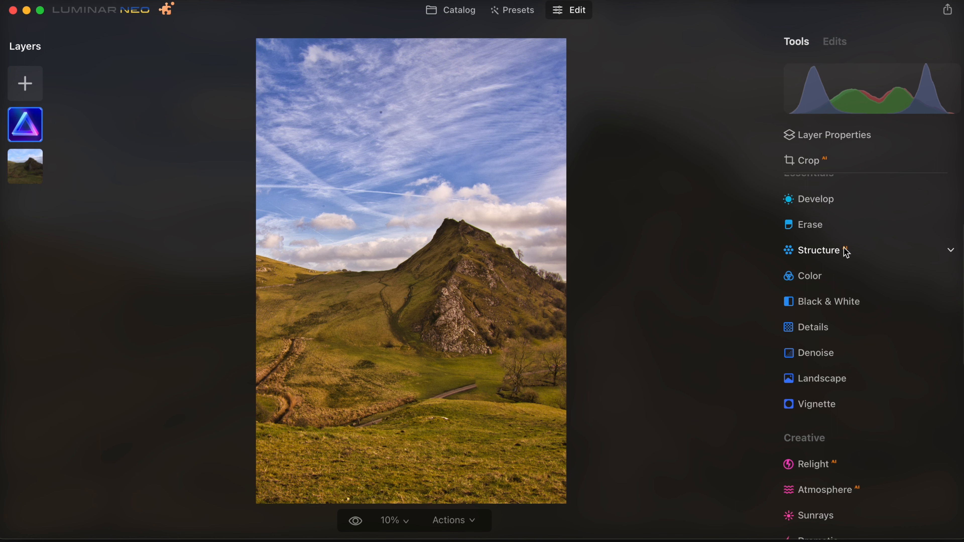
{"action": "left_click", "coordinate": [846, 252]}
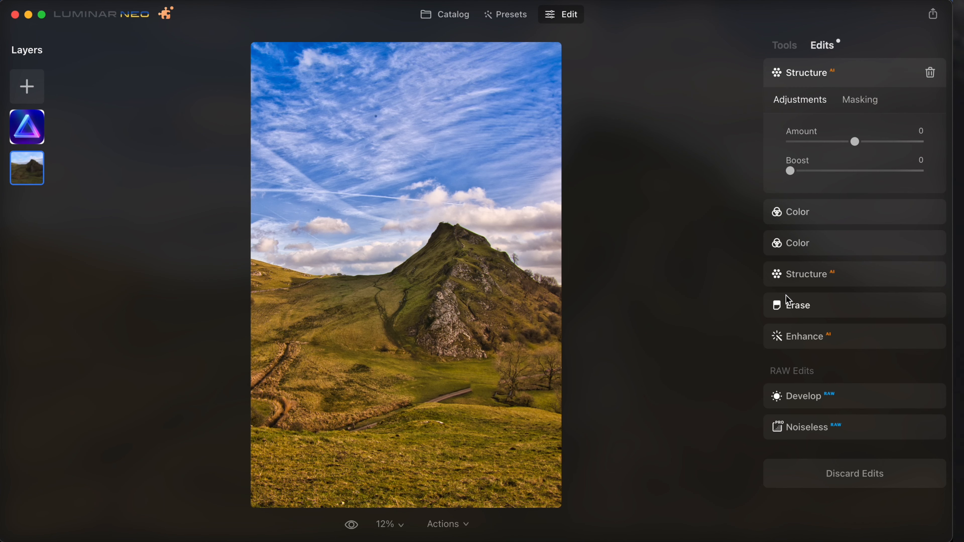
{"action": "left_click", "coordinate": [788, 53]}
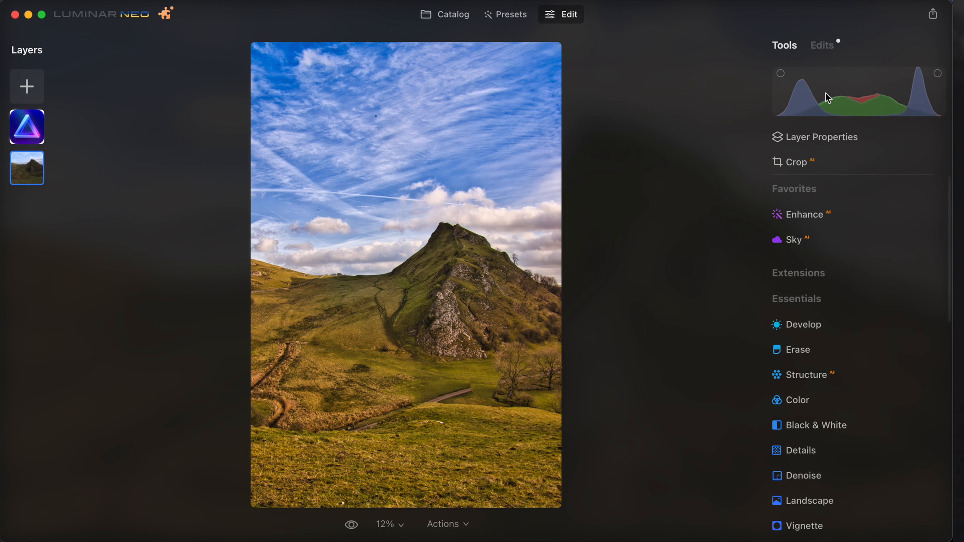
{"action": "scroll", "coordinate": [842, 323], "scroll_direction": "down", "scroll_amount": 2}
{"action": "left_click", "coordinate": [830, 334]}
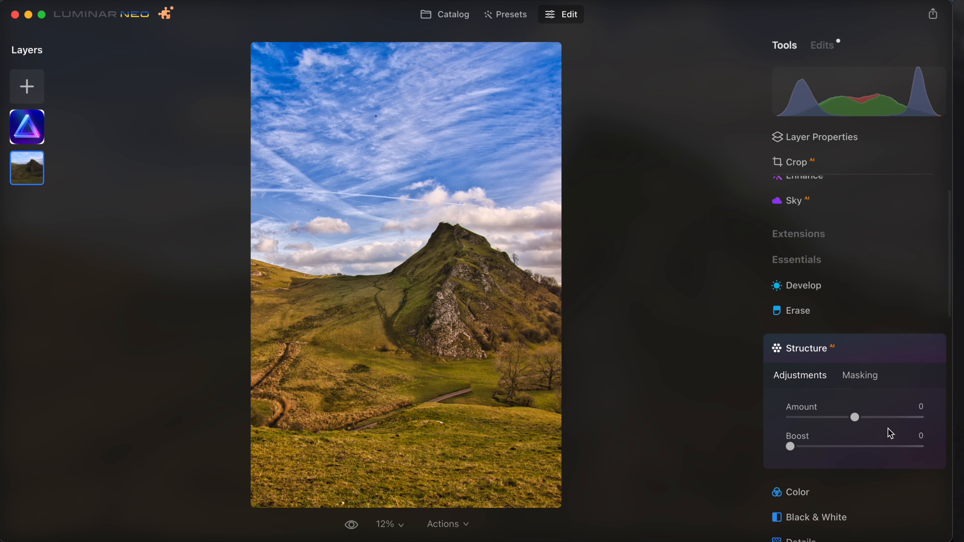
{"action": "scroll", "coordinate": [888, 425], "scroll_direction": "down", "scroll_amount": 3}
{"action": "left_click_drag", "start_coordinate": [852, 349], "coordinate": [944, 348]}
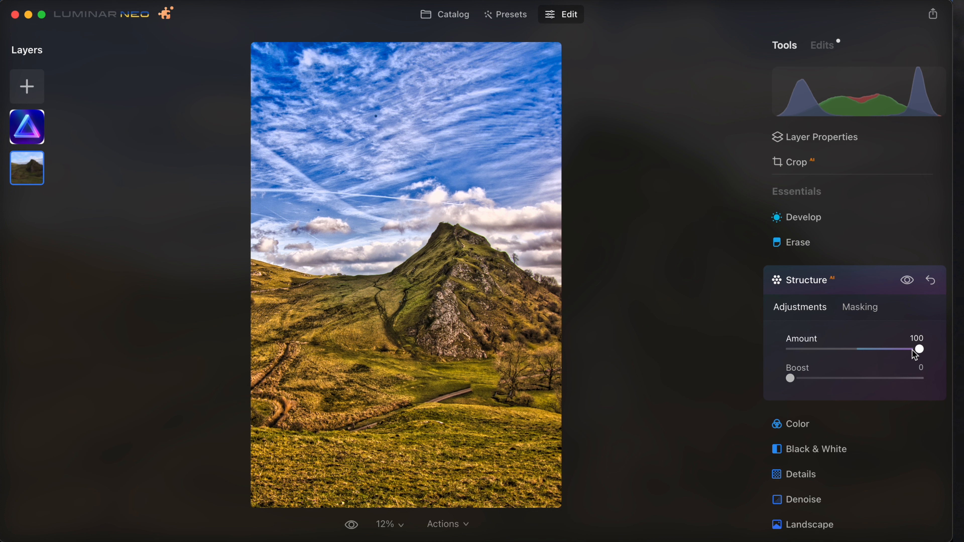
{"action": "left_click_drag", "start_coordinate": [790, 378], "coordinate": [918, 378]}
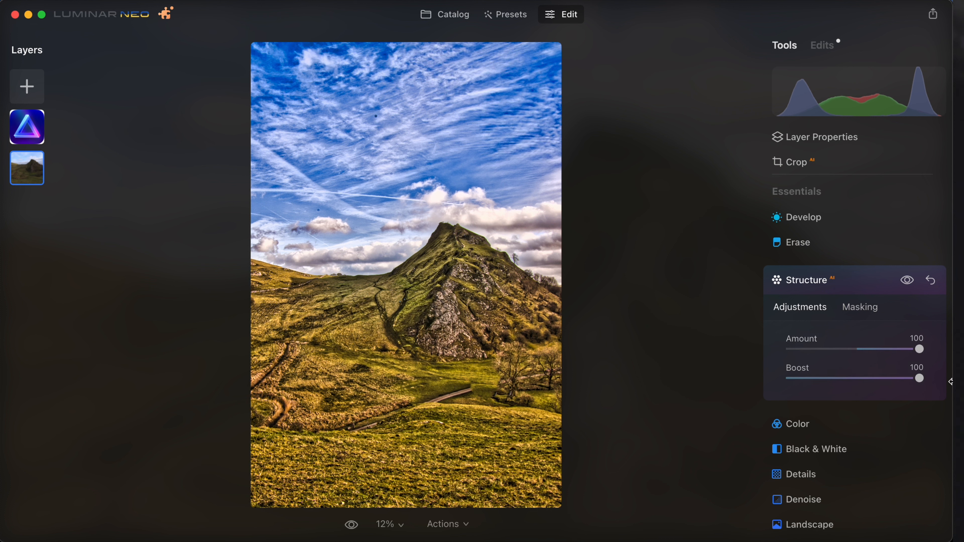
{"action": "left_click_drag", "start_coordinate": [815, 378], "coordinate": [799, 379]}
{"action": "left_click", "coordinate": [874, 350]}
{"action": "left_click_drag", "start_coordinate": [875, 351], "coordinate": [879, 354]}
- In the Color tool, set Saturation to 11, Vibrance to 15 and Remove Color Cast to 97
{"action": "scroll", "coordinate": [873, 351], "scroll_direction": "down", "scroll_amount": 3}
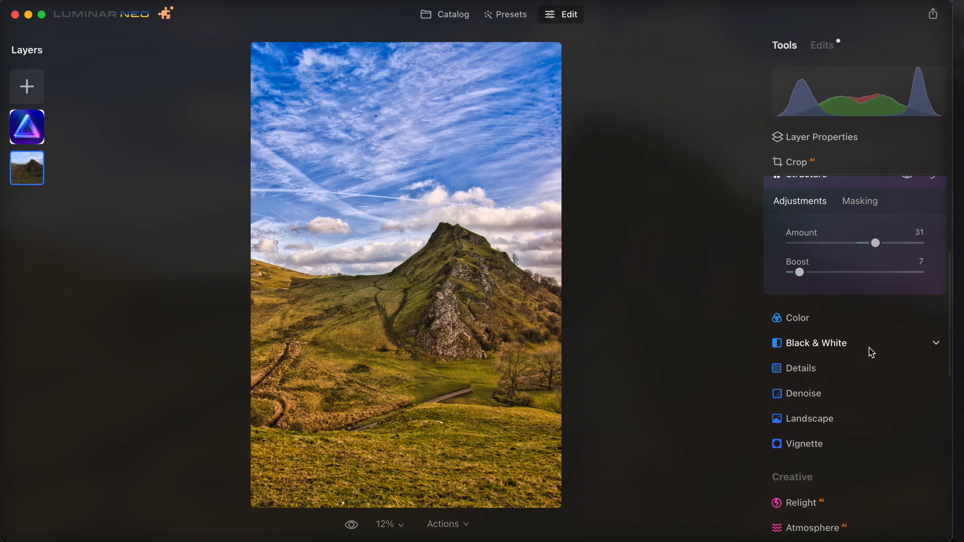
{"action": "left_click", "coordinate": [823, 324]}
{"action": "left_click_drag", "start_coordinate": [858, 268], "coordinate": [865, 298]}
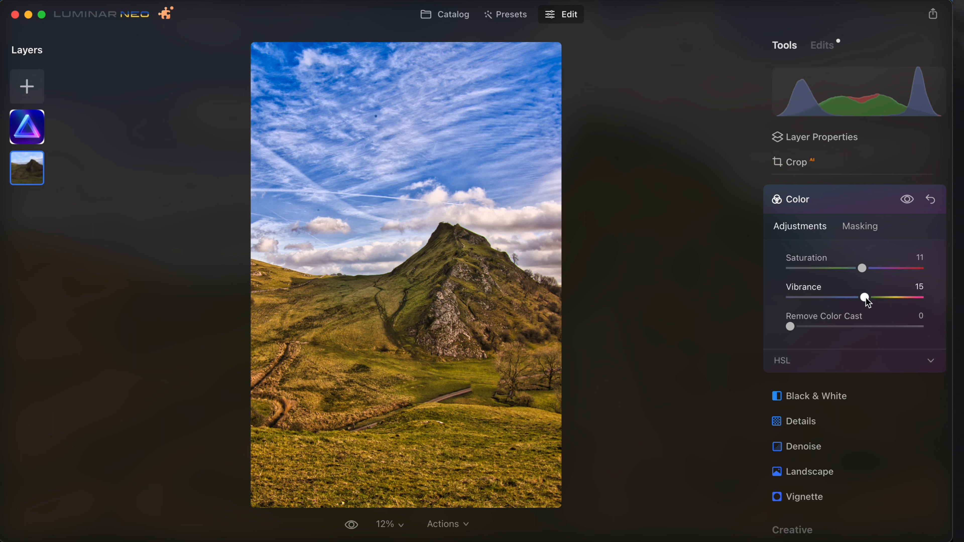
{"action": "left_click_drag", "start_coordinate": [798, 327], "coordinate": [931, 329]}
- Start another Structure AI edit and paint its mask over the rocky hill with the brush at size 100
{"action": "scroll", "coordinate": [877, 276], "scroll_direction": "up", "scroll_amount": 2}
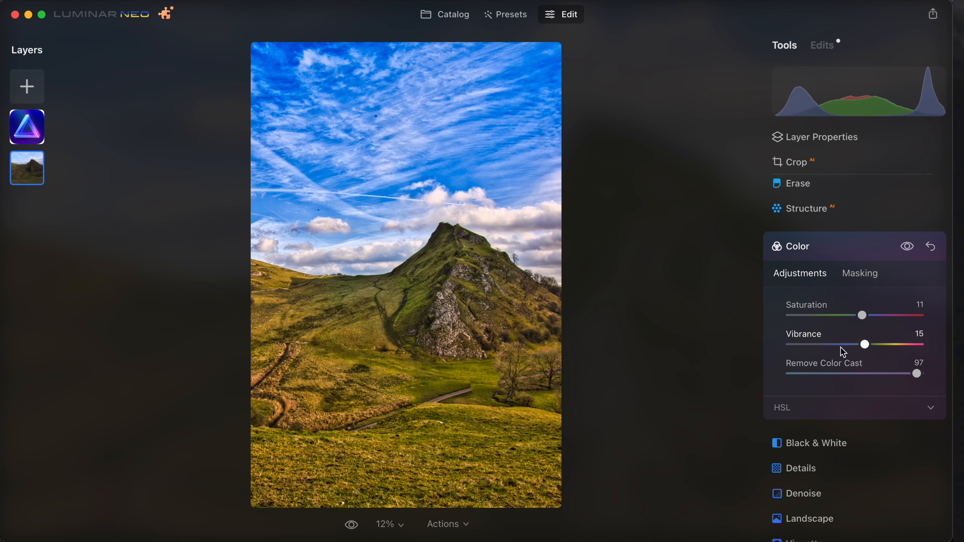
{"action": "scroll", "coordinate": [843, 352], "scroll_direction": "down", "scroll_amount": 1}
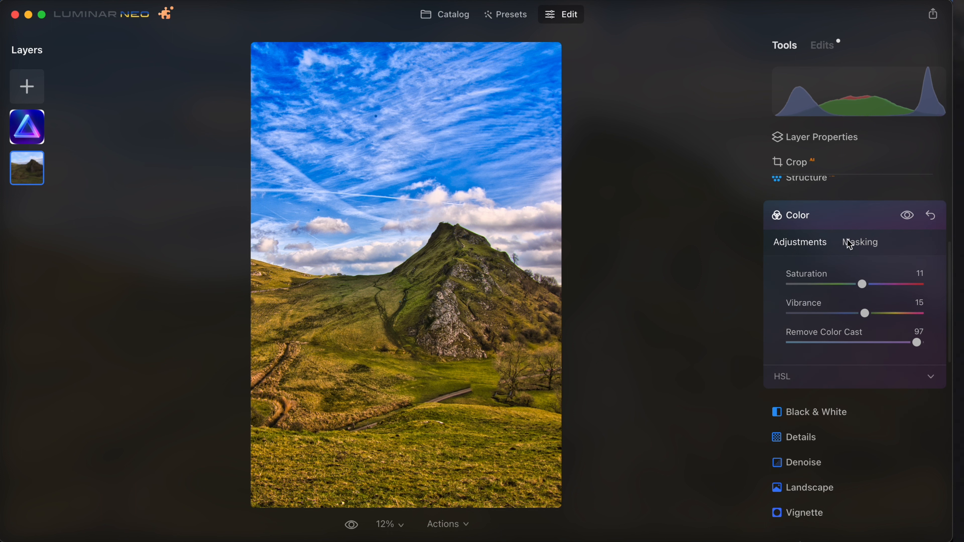
{"action": "scroll", "coordinate": [828, 219], "scroll_direction": "up", "scroll_amount": 1}
{"action": "left_click", "coordinate": [829, 216]}
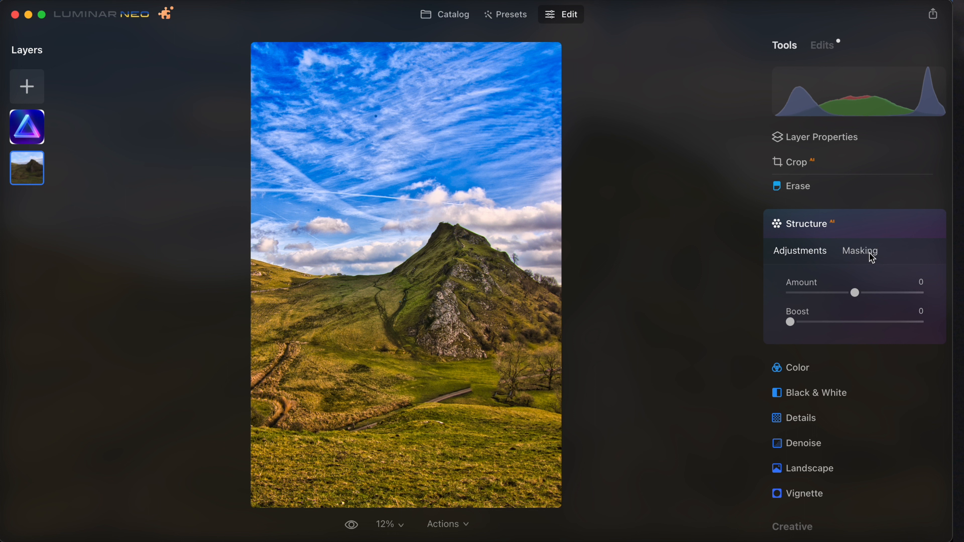
{"action": "left_click", "coordinate": [860, 251]}
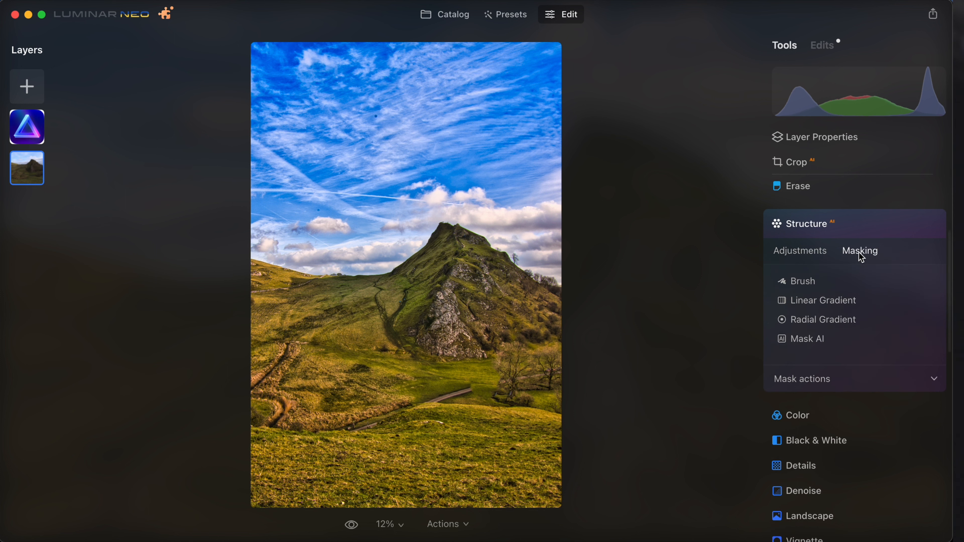
{"action": "left_click", "coordinate": [806, 283]}
{"action": "mouse_move", "coordinate": [454, 270]}
{"action": "left_mouse_down"}
{"action": "mouse_move", "coordinate": [447, 327]}
{"action": "mouse_move", "coordinate": [469, 321]}
{"action": "mouse_move", "coordinate": [492, 273]}
{"action": "mouse_move", "coordinate": [463, 240]}
{"action": "mouse_move", "coordinate": [416, 283]}
{"action": "mouse_move", "coordinate": [452, 315]}
{"action": "mouse_move", "coordinate": [504, 308]}
{"action": "mouse_move", "coordinate": [440, 291]}
{"action": "mouse_move", "coordinate": [476, 237]}
{"action": "mouse_move", "coordinate": [453, 284]}
{"action": "left_mouse_up"}
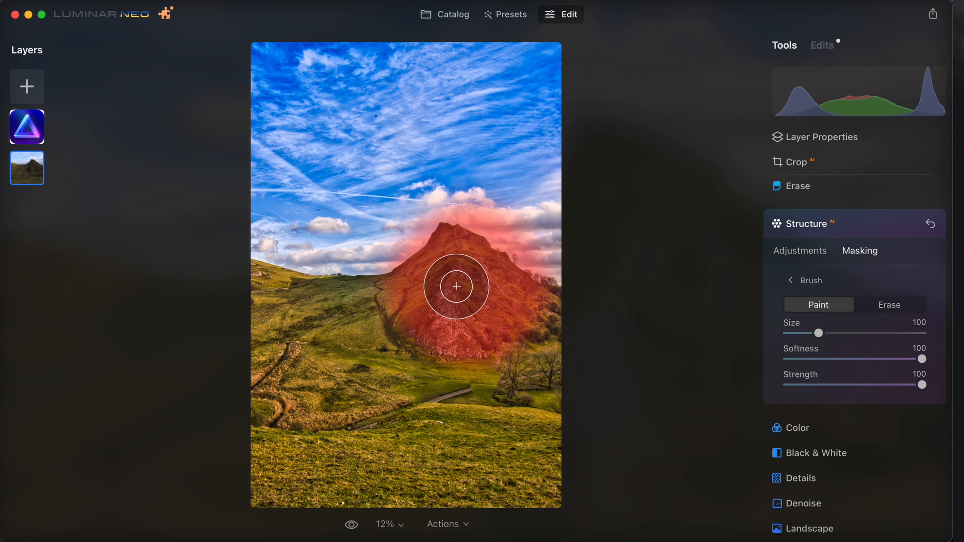
- Set the Amount of the hill-masked Structure AI edit to 100 and close the tool
{"action": "left_click", "coordinate": [815, 256]}
{"action": "left_click_drag", "start_coordinate": [854, 295], "coordinate": [933, 297]}
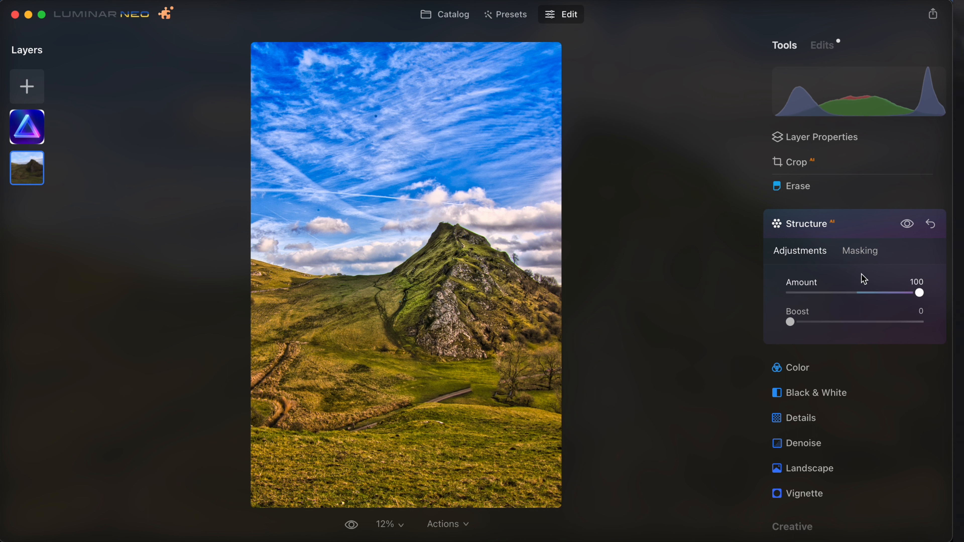
{"action": "left_click", "coordinate": [829, 223]}
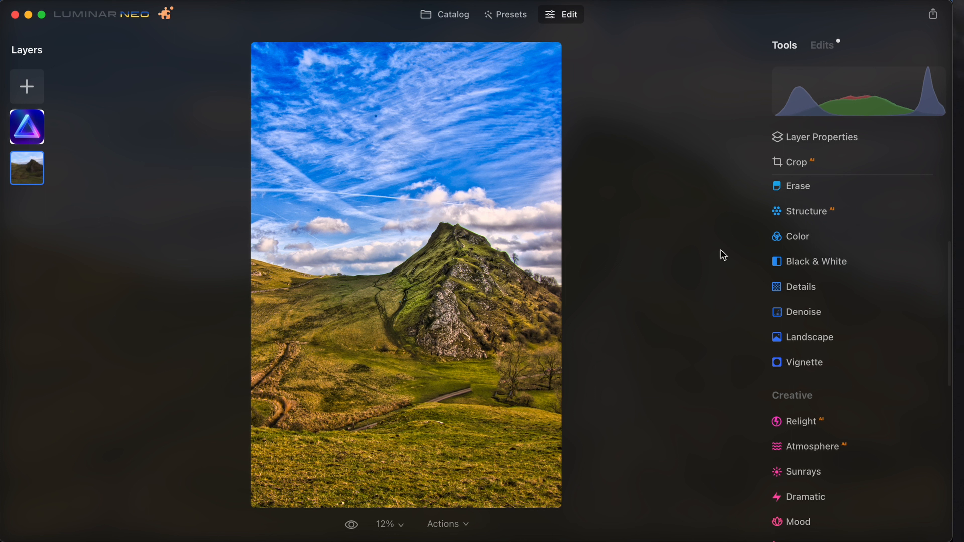
- Examine the masking options of a fresh Structure AI edit and review the stacked Structure and Color edits
{"action": "left_click", "coordinate": [800, 219]}
{"action": "left_click", "coordinate": [856, 252]}
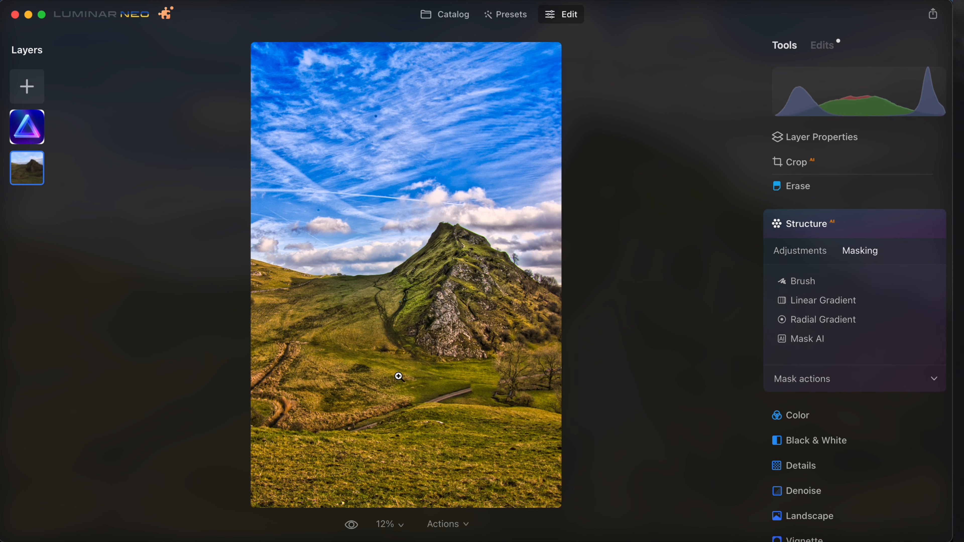
{"action": "left_click", "coordinate": [824, 46]}
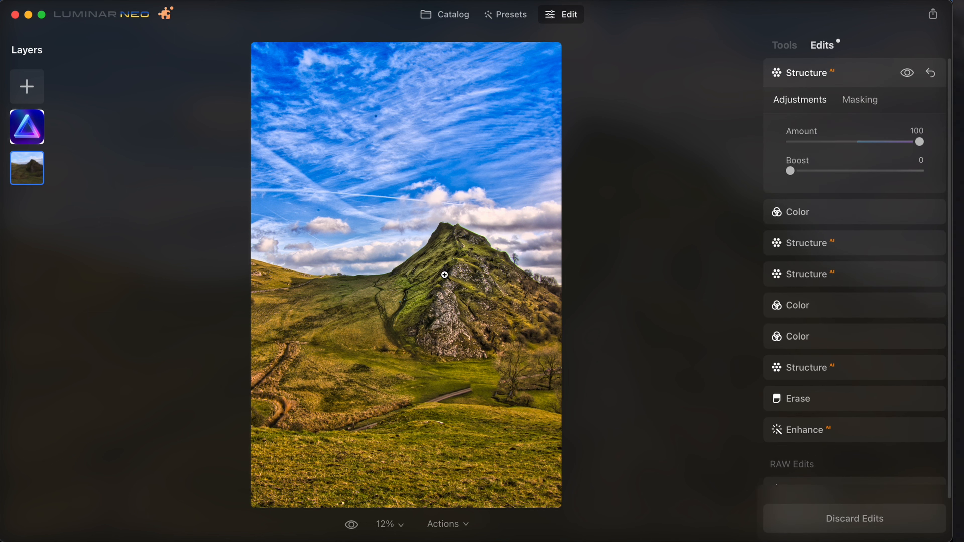
- Examine the Black & White tool's conversion and per-color luminance settings, and close it without converting
{"action": "left_click", "coordinate": [776, 50]}
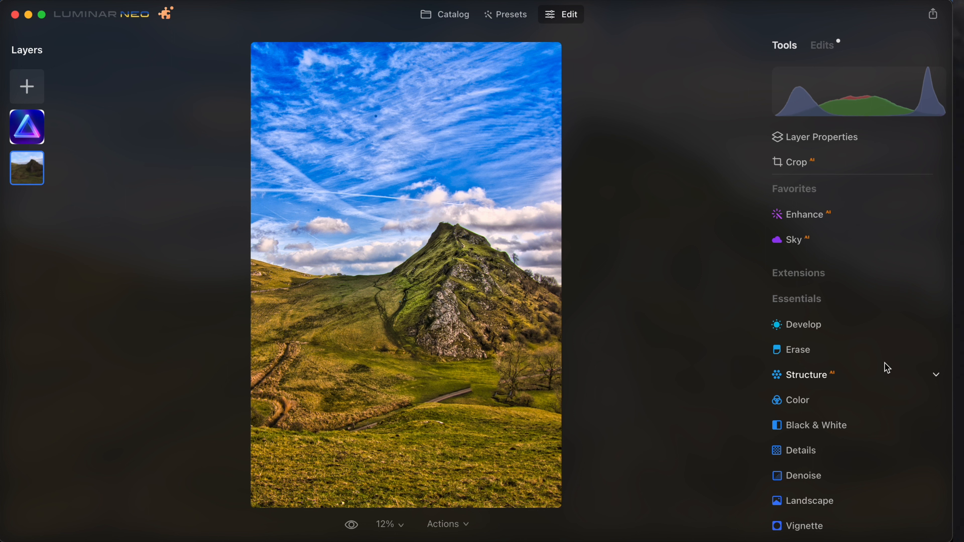
{"action": "scroll", "coordinate": [806, 376], "scroll_direction": "down", "scroll_amount": 2}
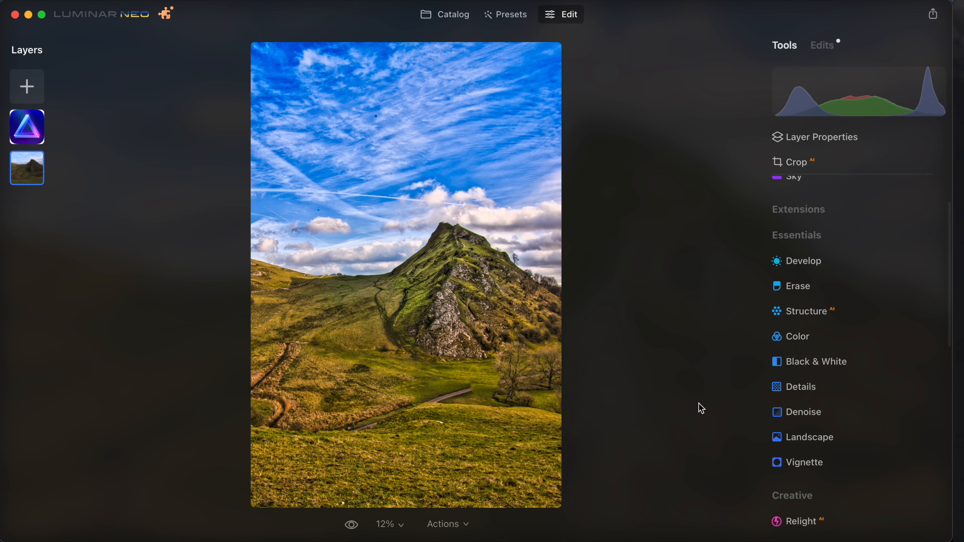
{"action": "scroll", "coordinate": [842, 335], "scroll_direction": "down", "scroll_amount": 2}
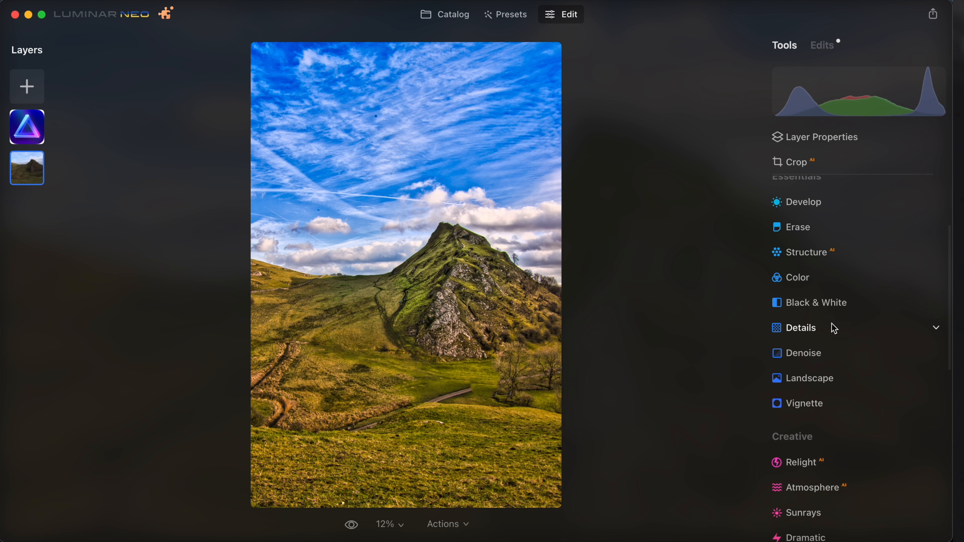
{"action": "left_click", "coordinate": [839, 306]}
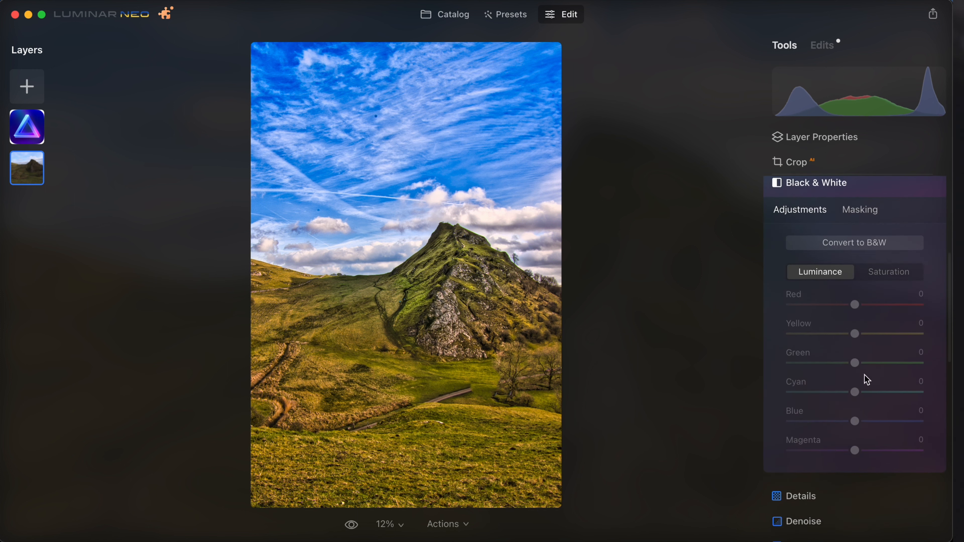
{"action": "left_click", "coordinate": [833, 194]}
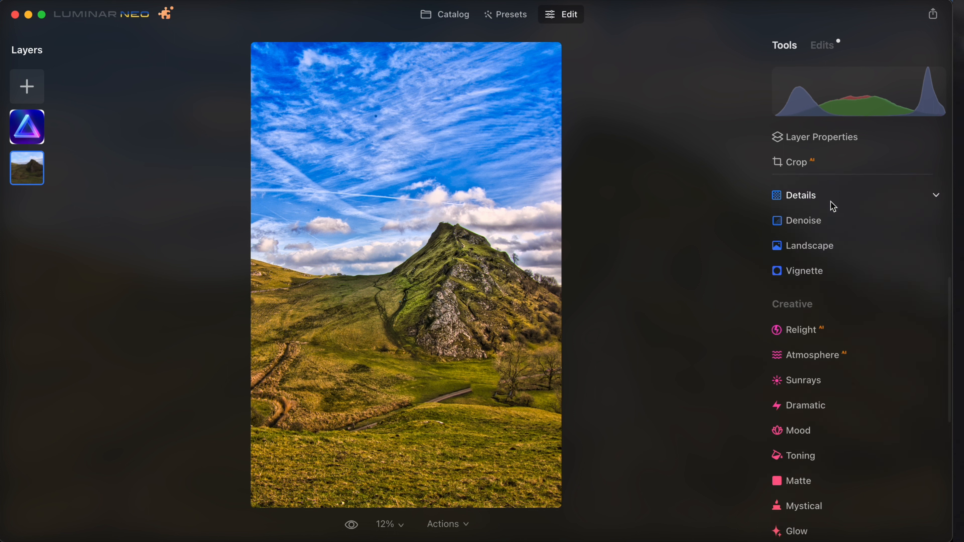
- Try out the Large Details adjustment in the Details tool and reset it
{"action": "left_click", "coordinate": [829, 237]}
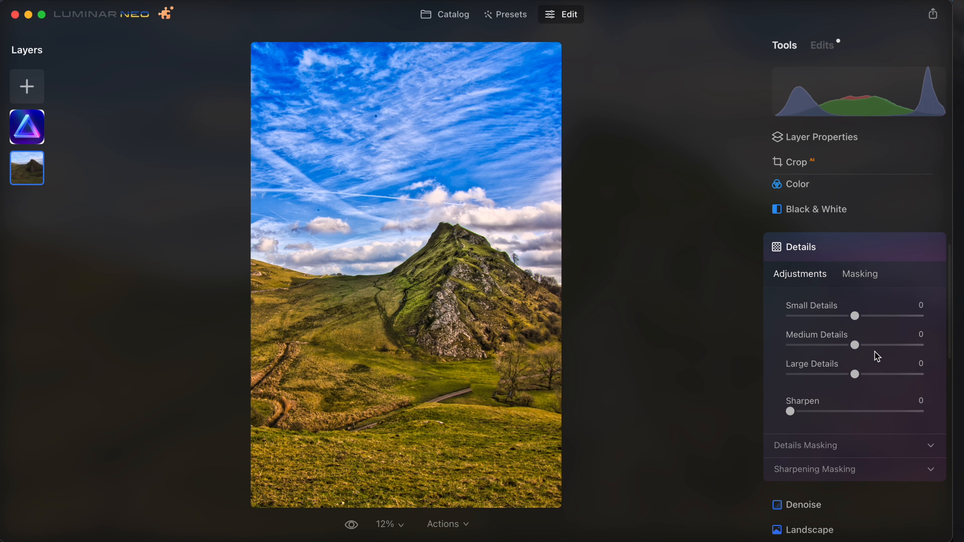
{"action": "mouse_move", "coordinate": [878, 373]}
{"action": "left_mouse_down"}
{"action": "mouse_move", "coordinate": [930, 374]}
{"action": "mouse_move", "coordinate": [864, 371]}
{"action": "left_mouse_up"}
{"action": "double_click", "coordinate": [867, 375]}
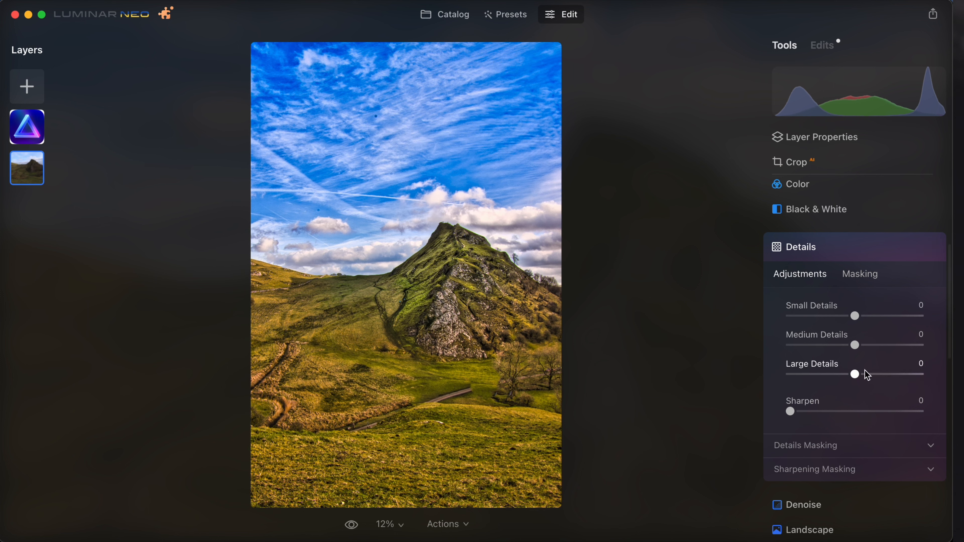
- Examine the Denoise tool's noise reduction adjustments
{"action": "scroll", "coordinate": [863, 371], "scroll_direction": "down", "scroll_amount": 3}
{"action": "left_click", "coordinate": [839, 396]}
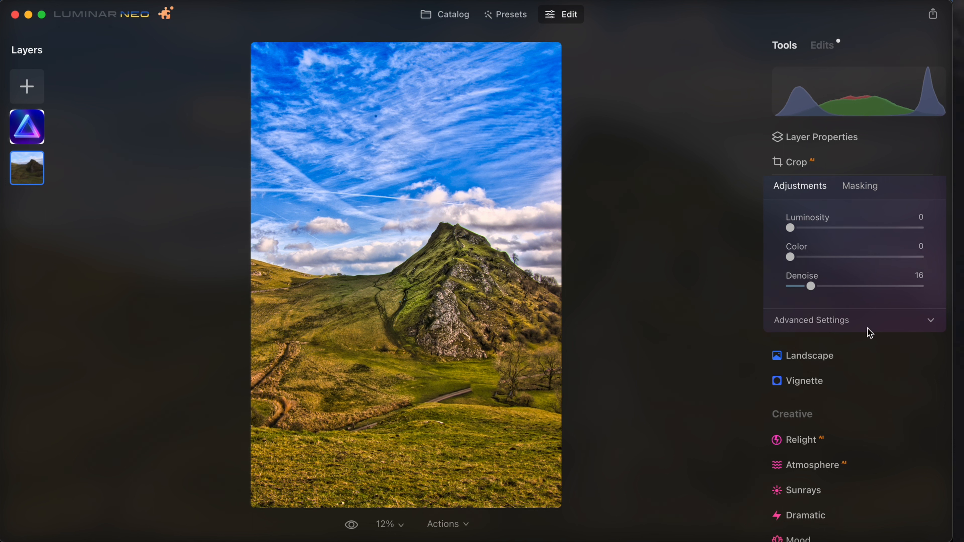
{"action": "scroll", "coordinate": [827, 227], "scroll_direction": "down", "scroll_amount": 3}
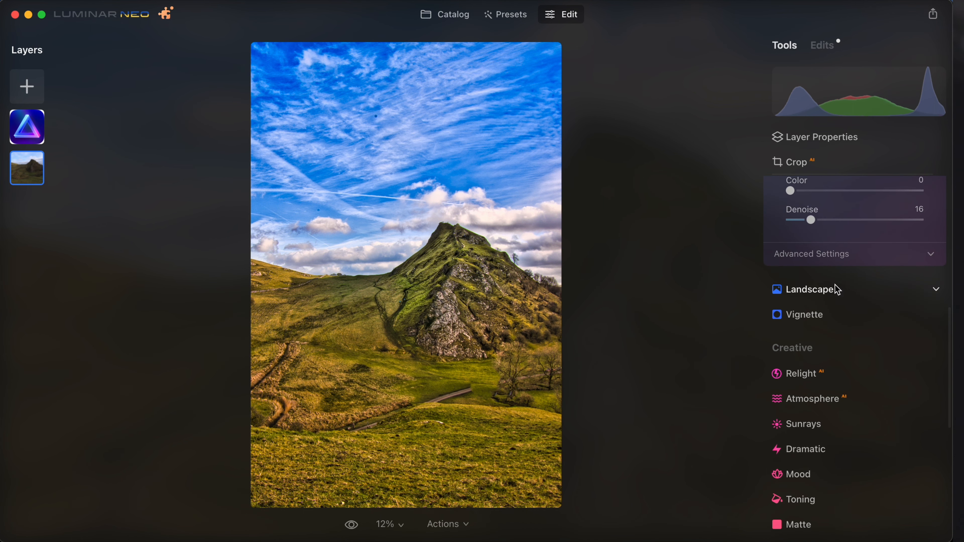
- Open the Landscape tool and mask its effect with a linear gradient running from the top of the sky down to the hill
{"action": "left_click", "coordinate": [835, 287]}
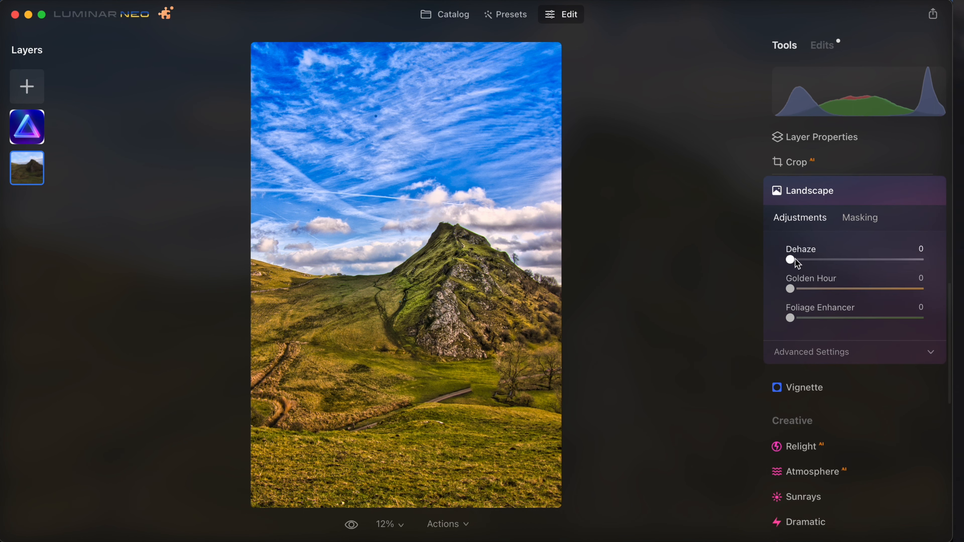
{"action": "mouse_move", "coordinate": [794, 260]}
{"action": "left_mouse_down"}
{"action": "mouse_move", "coordinate": [926, 264]}
{"action": "mouse_move", "coordinate": [793, 260]}
{"action": "left_mouse_up"}
{"action": "left_click", "coordinate": [858, 228]}
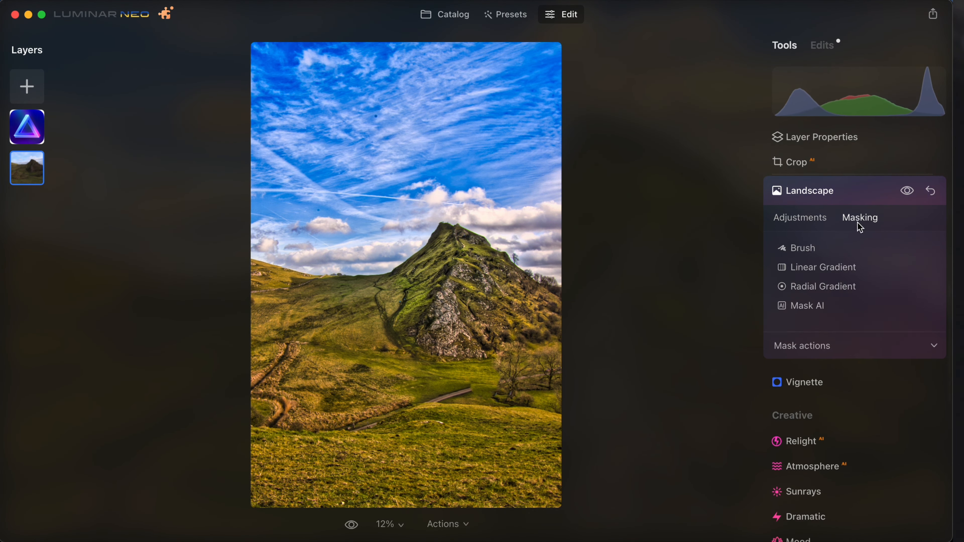
{"action": "left_click", "coordinate": [814, 268]}
{"action": "left_click_drag", "start_coordinate": [418, 57], "coordinate": [417, 303]}
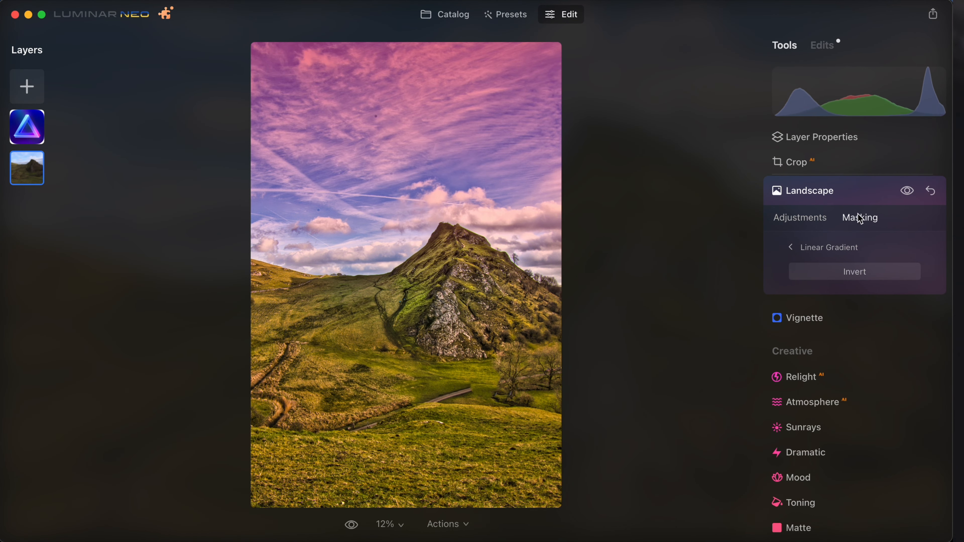
- Set Dehaze to 26 on the gradient-masked Landscape edit, try Golden Hour and return it to 0, and close the tool
{"action": "left_click", "coordinate": [800, 217]}
{"action": "left_click_drag", "start_coordinate": [794, 259], "coordinate": [783, 276]}
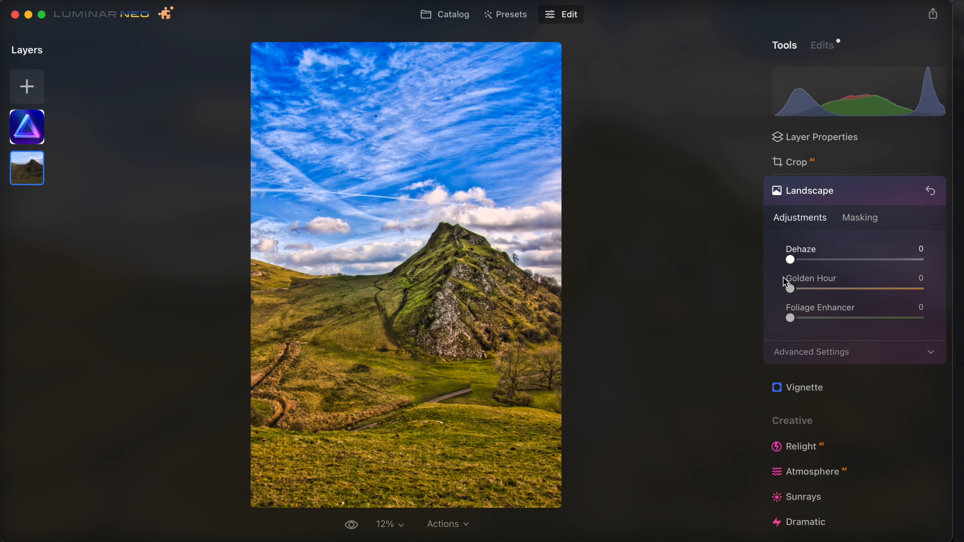
{"action": "left_click", "coordinate": [824, 260]}
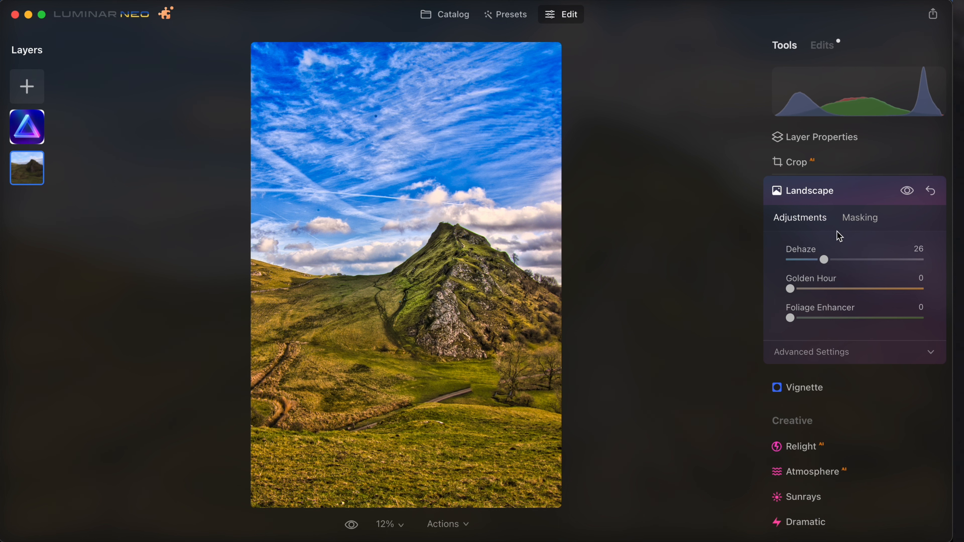
{"action": "left_click_drag", "start_coordinate": [839, 288], "coordinate": [765, 288]}
{"action": "left_click", "coordinate": [827, 192]}
- Reopen the Landscape tool for a fresh edit and review the dehazed Landscape edit among the stacked edits
{"action": "left_click", "coordinate": [819, 168]}
{"action": "left_click", "coordinate": [808, 173]}
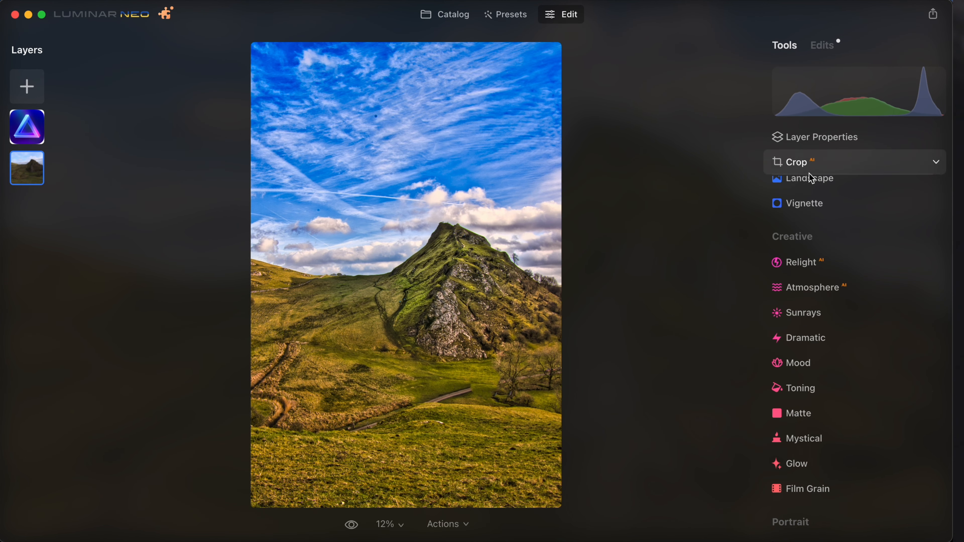
{"action": "left_click", "coordinate": [798, 190]}
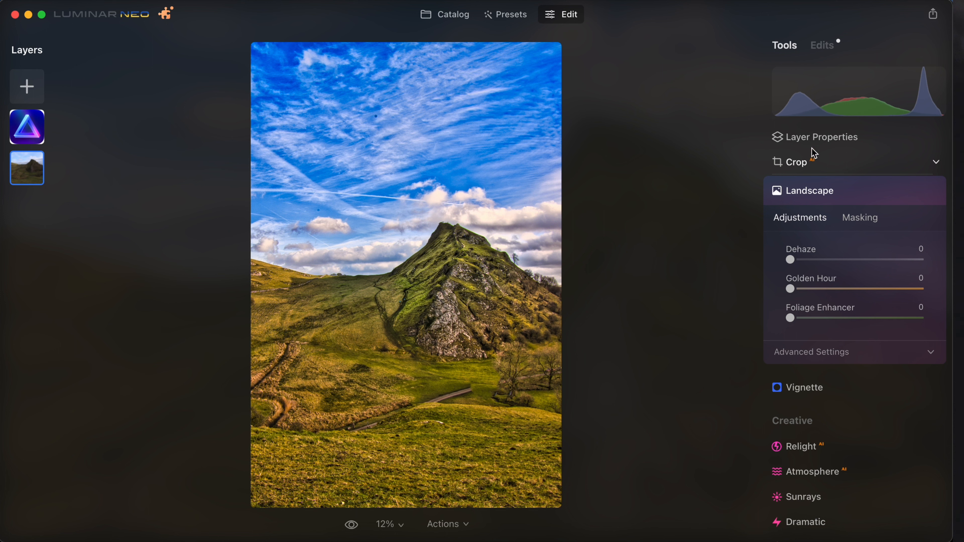
{"action": "left_click", "coordinate": [826, 48]}
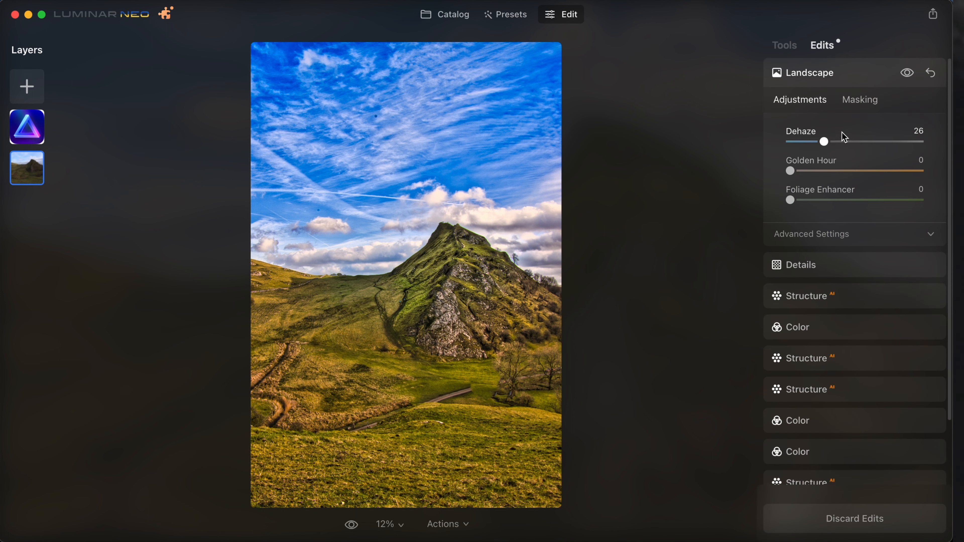
{"action": "left_click", "coordinate": [783, 47]}
- Add another Landscape edit with Golden Hour at 31 and Foliage Enhancer at 91
{"action": "scroll", "coordinate": [849, 265], "scroll_direction": "down", "scroll_amount": 5}
{"action": "left_click", "coordinate": [829, 326]}
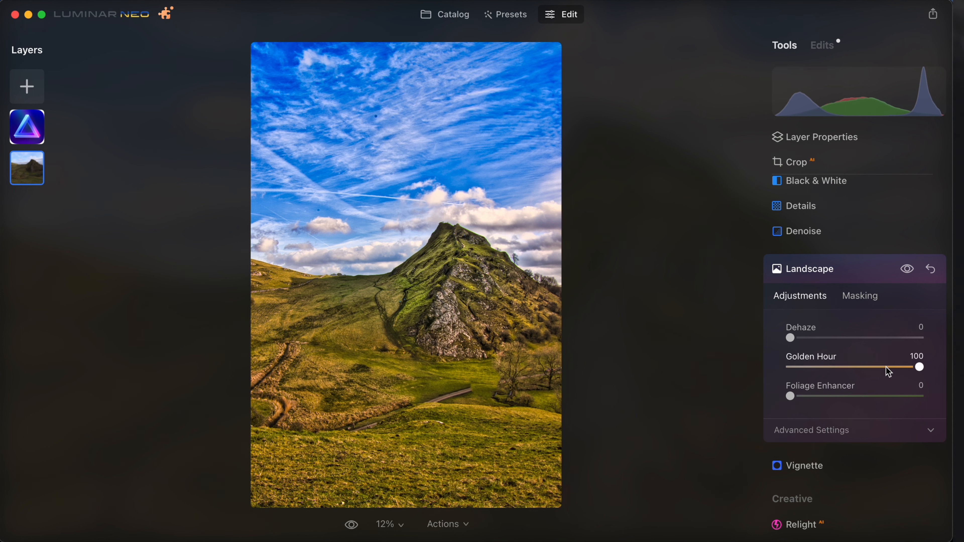
{"action": "scroll", "coordinate": [886, 367], "scroll_direction": "down", "scroll_amount": 2}
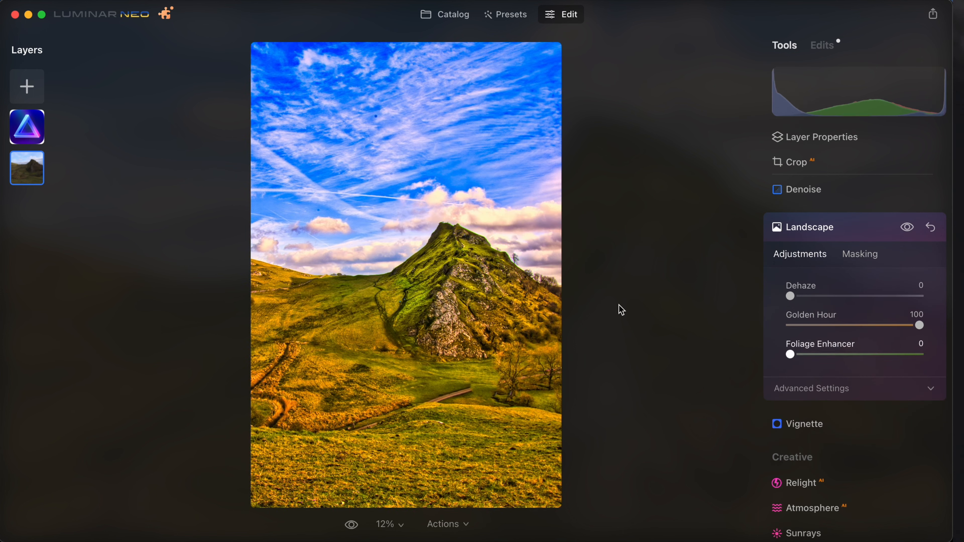
{"action": "left_click_drag", "start_coordinate": [811, 325], "coordinate": [831, 326]}
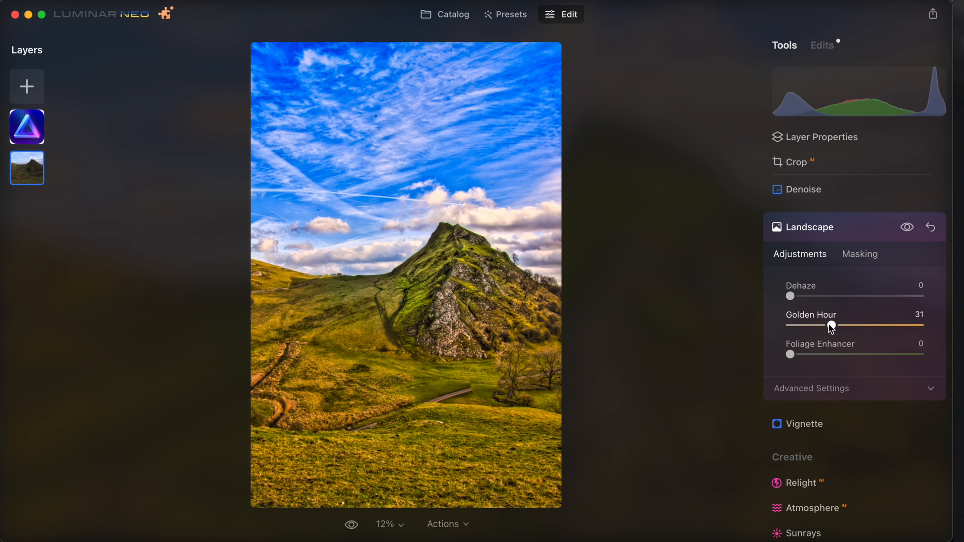
{"action": "left_click_drag", "start_coordinate": [798, 359], "coordinate": [925, 327]}
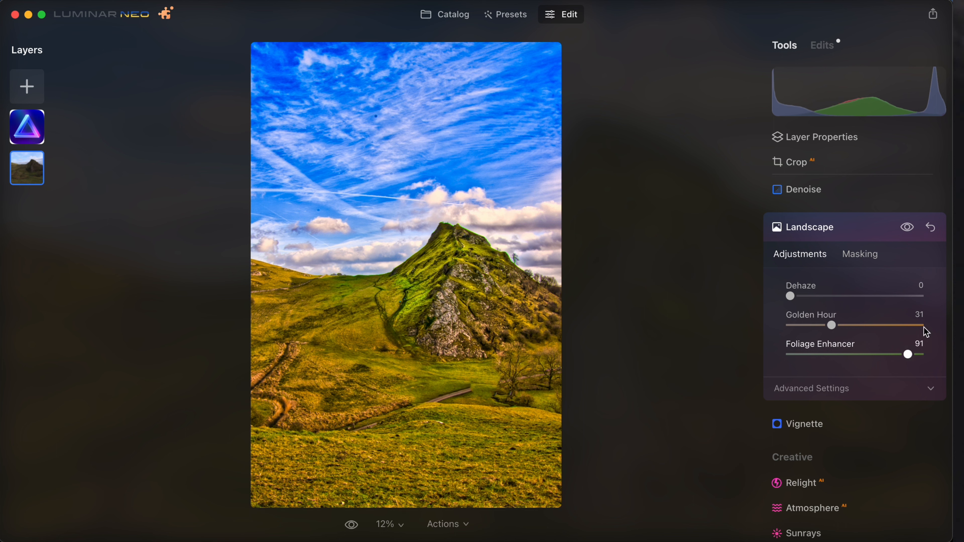
- Try out the Vignette tool's Amount, reset it and close the tool
{"action": "left_click", "coordinate": [841, 424]}
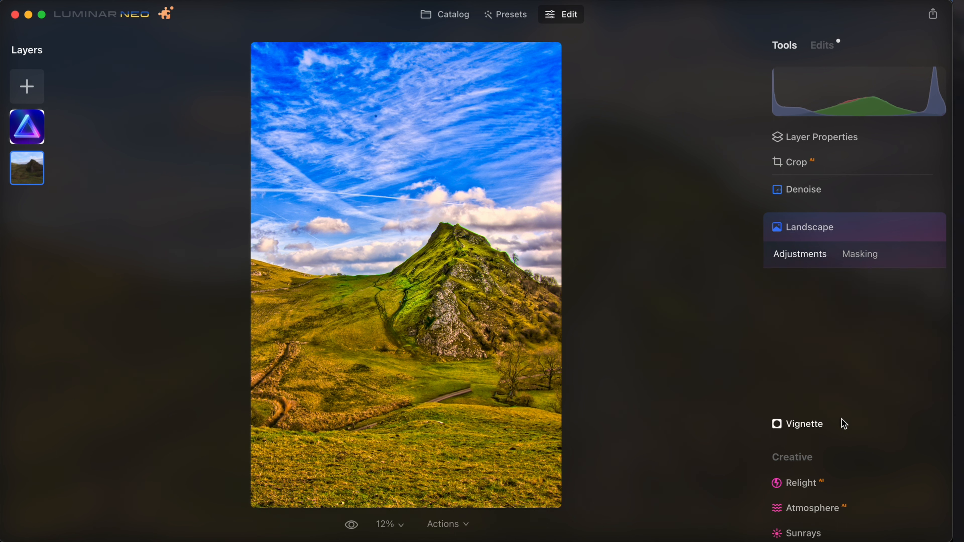
{"action": "left_click_drag", "start_coordinate": [854, 317], "coordinate": [875, 314]}
{"action": "double_click", "coordinate": [874, 314]}
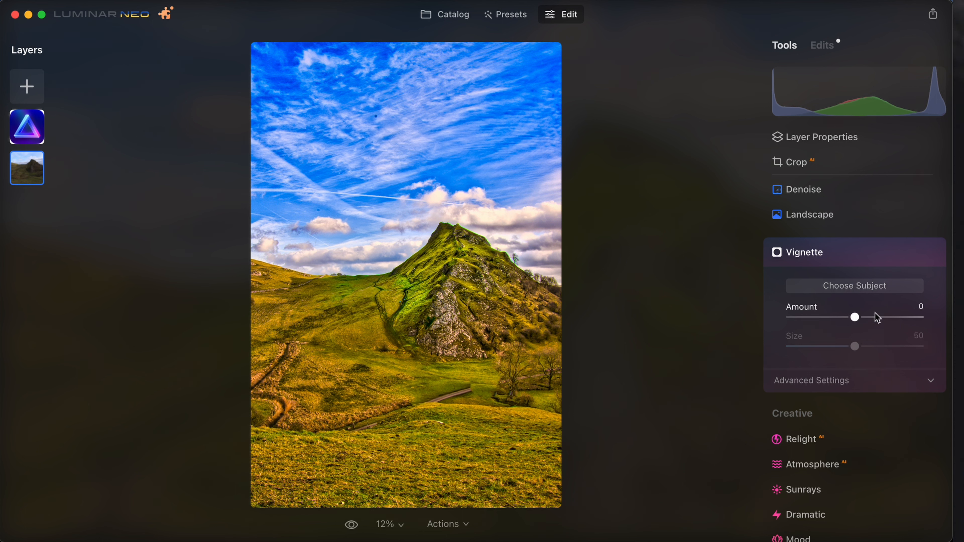
{"action": "scroll", "coordinate": [877, 318], "scroll_direction": "up", "scroll_amount": 10}
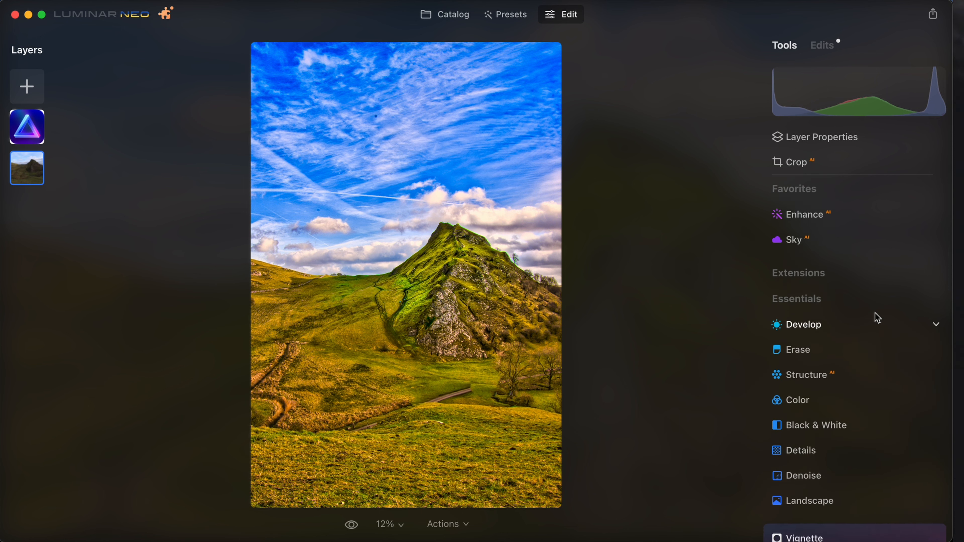
{"action": "scroll", "coordinate": [877, 318], "scroll_direction": "down", "scroll_amount": 3}
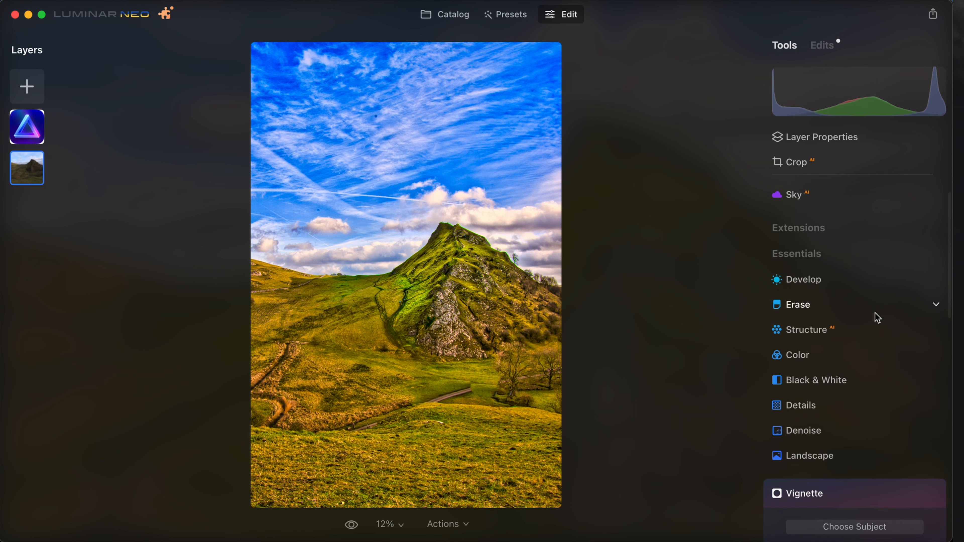
{"action": "scroll", "coordinate": [866, 303], "scroll_direction": "down", "scroll_amount": 10}
{"action": "left_click", "coordinate": [854, 263]}
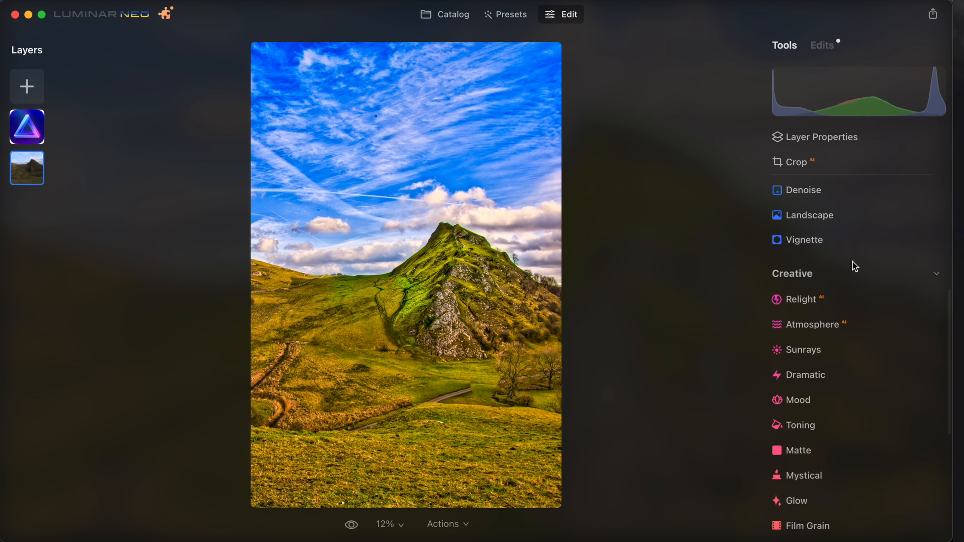
- Examine the Relight AI tool's brightness and depth adjustments on the landscape photo
{"action": "scroll", "coordinate": [831, 258], "scroll_direction": "down", "scroll_amount": 3}
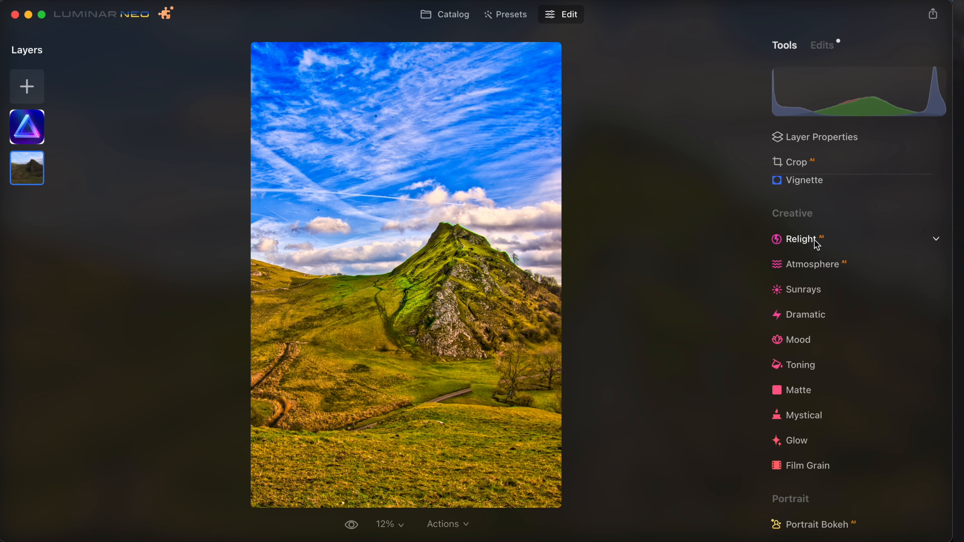
{"action": "left_click", "coordinate": [816, 245]}
{"action": "scroll", "coordinate": [856, 284], "scroll_direction": "down", "scroll_amount": 1}
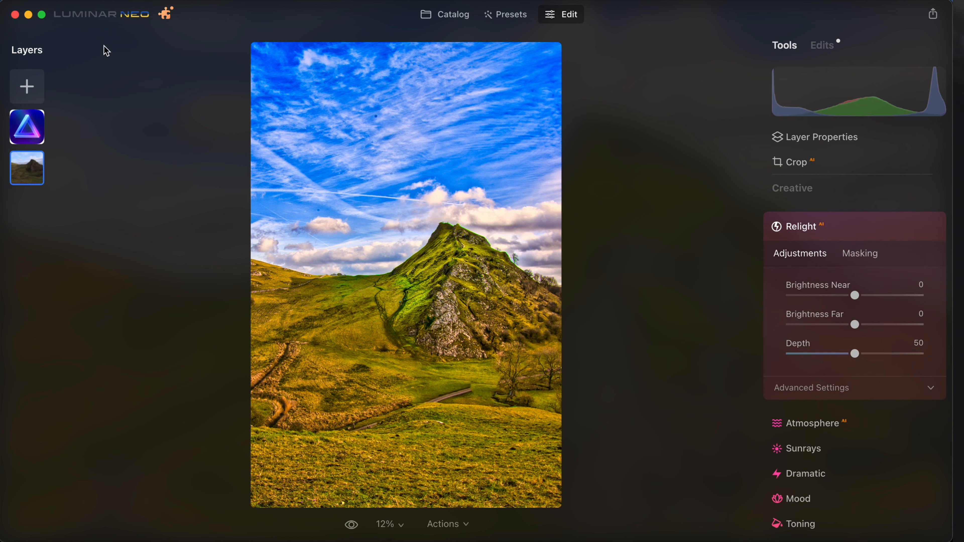
- Open the third sheep photo of the Wildlife album, 015A4553.CR3, for editing
{"action": "left_click", "coordinate": [429, 18]}
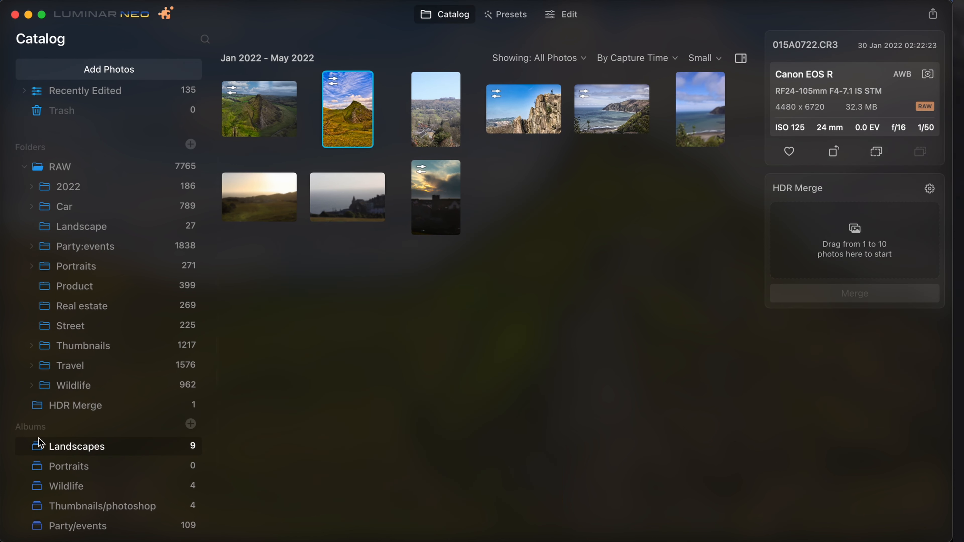
{"action": "left_click", "coordinate": [104, 488]}
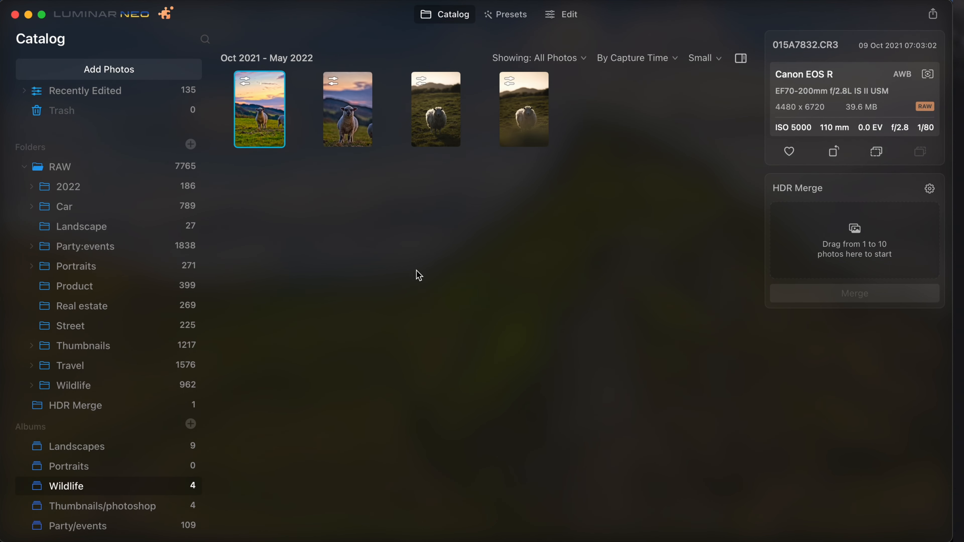
{"action": "double_click", "coordinate": [446, 126]}
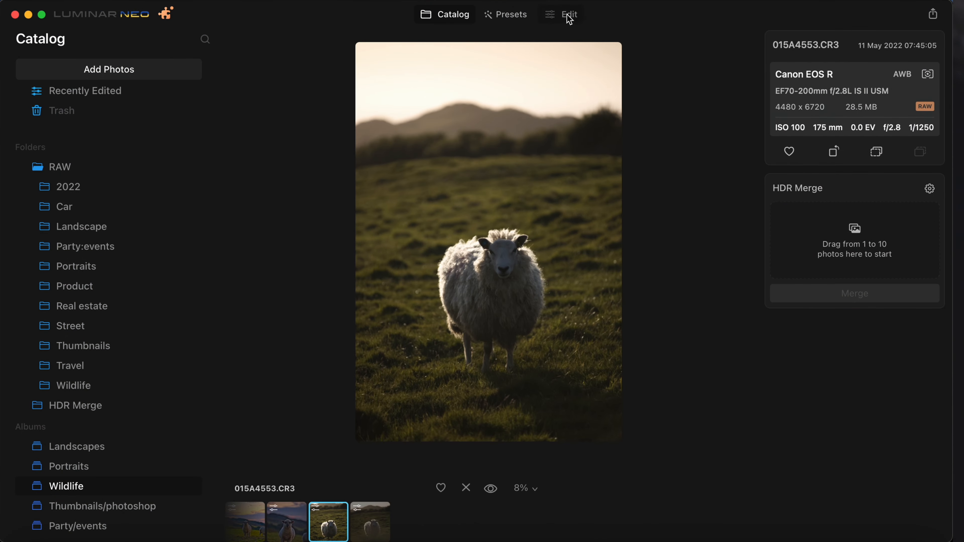
{"action": "left_click", "coordinate": [574, 16]}
- Review the sheep photo's applied edits, including Relight AI, and discard them
{"action": "scroll", "coordinate": [812, 323], "scroll_direction": "down", "scroll_amount": 8}
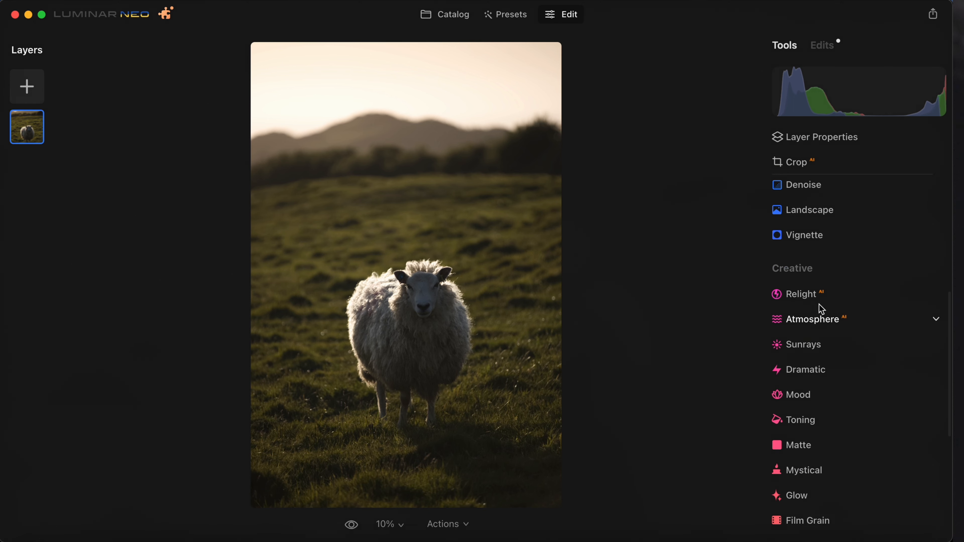
{"action": "left_click", "coordinate": [824, 294]}
{"action": "left_click", "coordinate": [835, 52]}
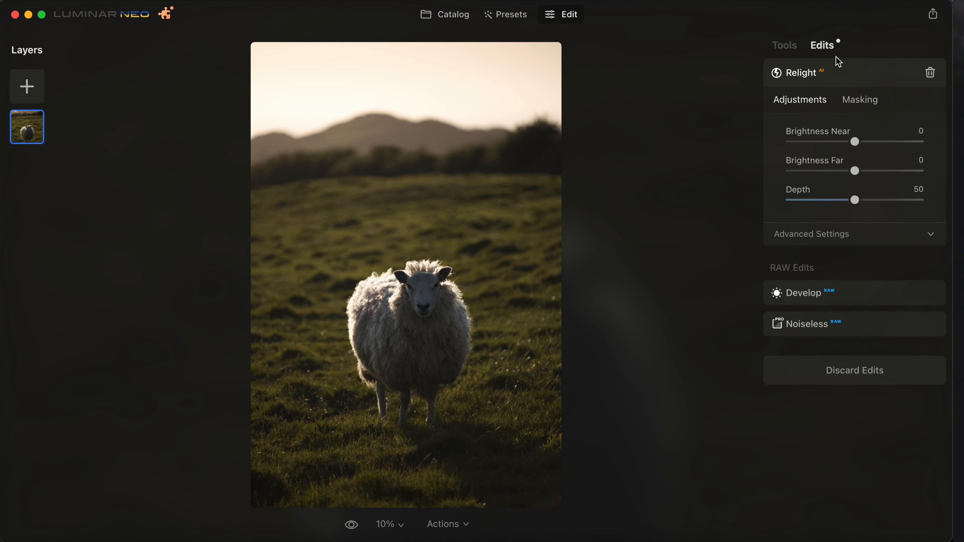
{"action": "left_click", "coordinate": [855, 377]}
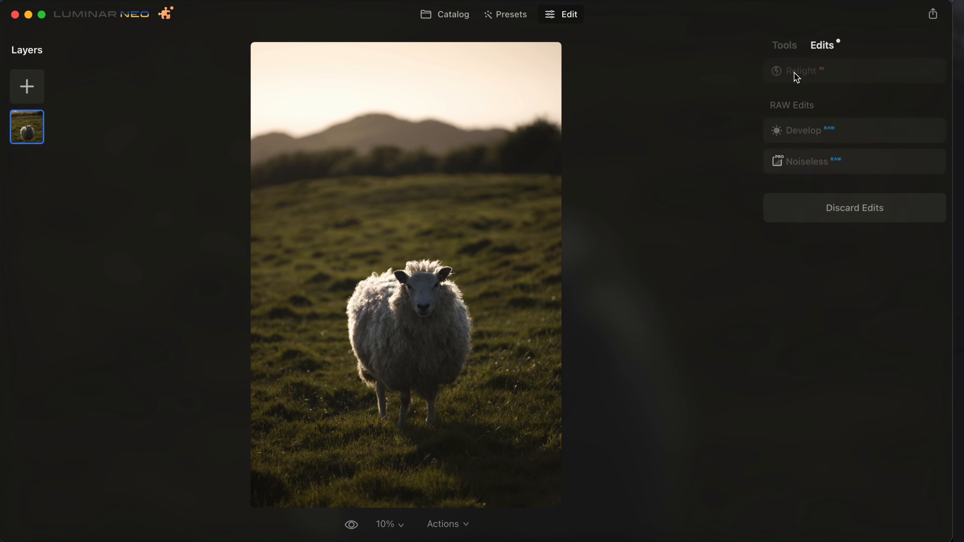
{"action": "left_click", "coordinate": [785, 45]}
- Try Relight AI's Brightness Near at 100 on the sheep photo and set it to 76
{"action": "scroll", "coordinate": [765, 370], "scroll_direction": "down", "scroll_amount": 7}
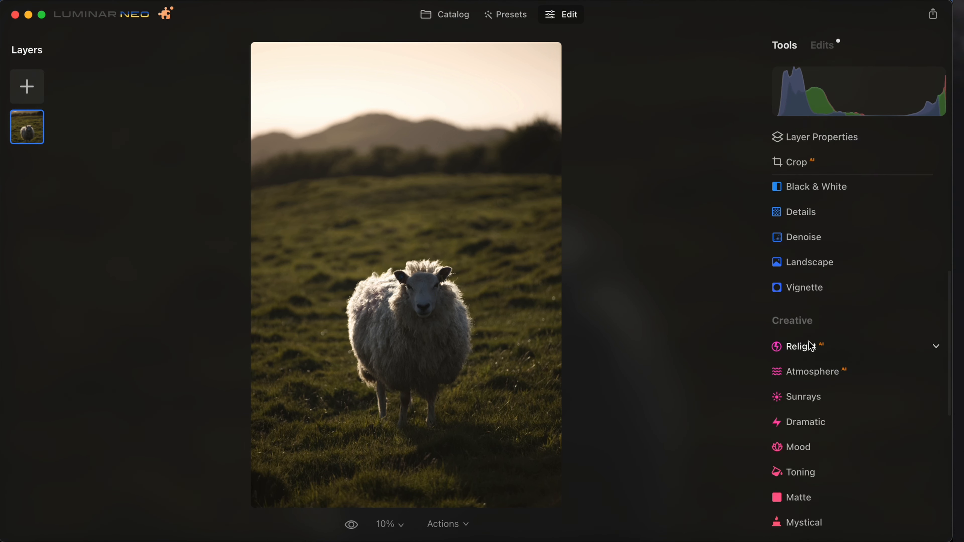
{"action": "left_click", "coordinate": [809, 345]}
{"action": "scroll", "coordinate": [799, 398], "scroll_direction": "down", "scroll_amount": 2}
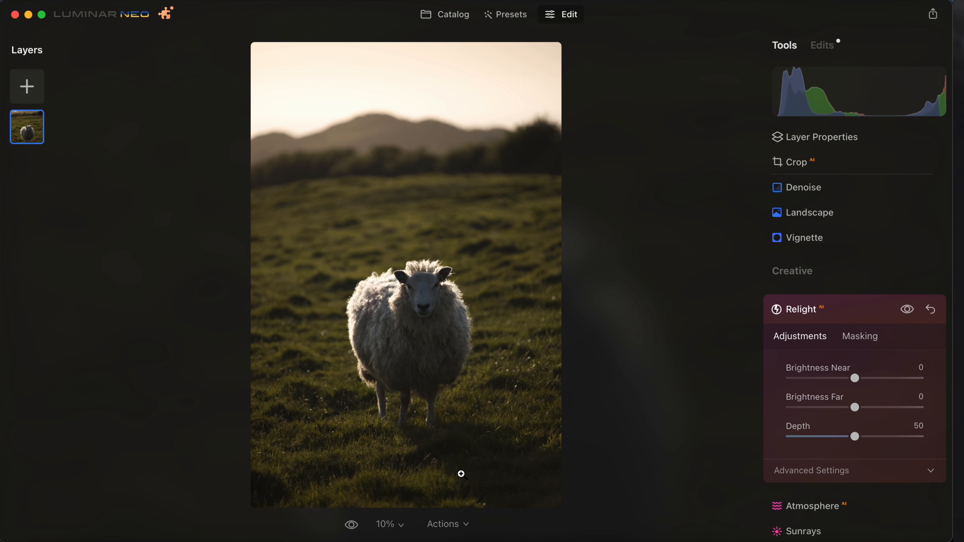
{"action": "left_click_drag", "start_coordinate": [854, 379], "coordinate": [950, 384]}
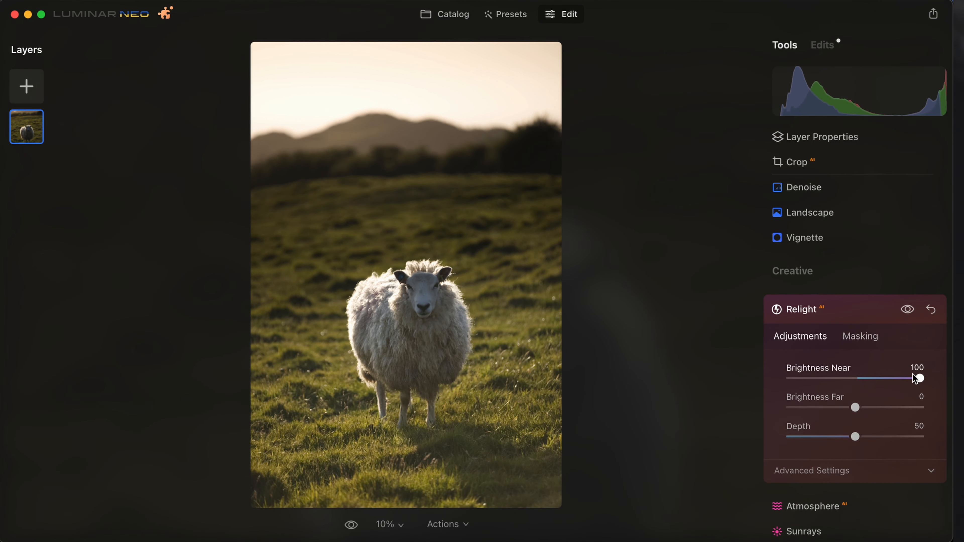
{"action": "left_click_drag", "start_coordinate": [865, 374], "coordinate": [907, 376]}
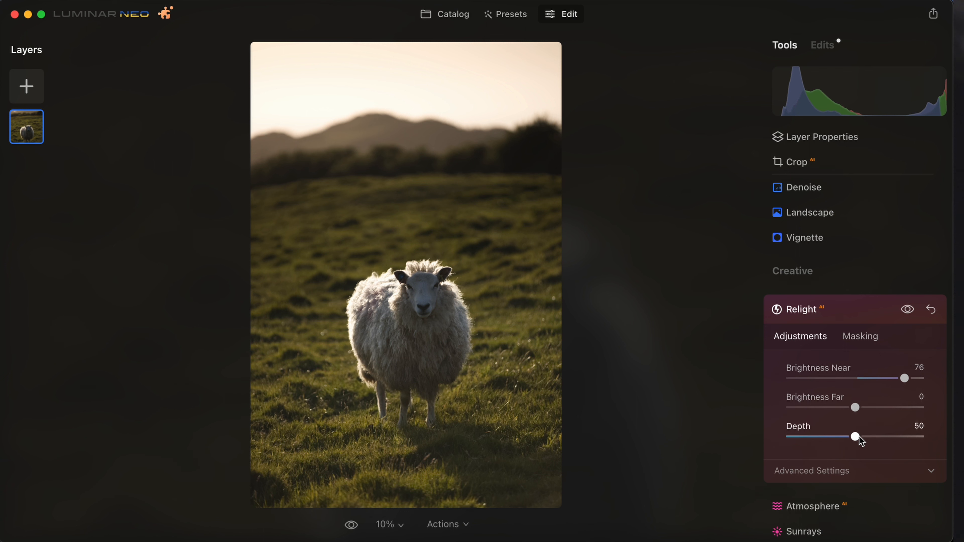
- Try different Relight AI depths, set Brightness Far to -100, and settle Depth at 79
{"action": "left_click_drag", "start_coordinate": [859, 441], "coordinate": [953, 445]}
{"action": "left_click_drag", "start_coordinate": [877, 442], "coordinate": [836, 452]}
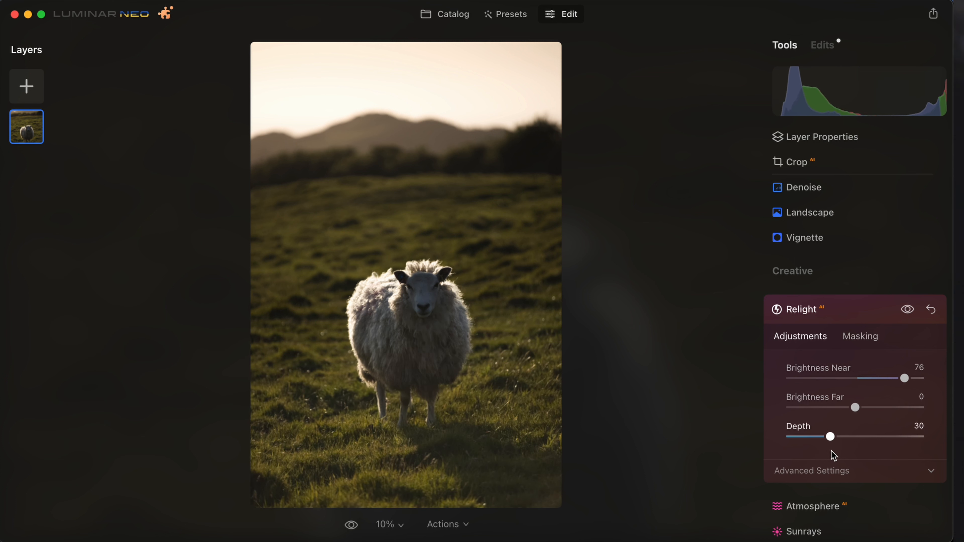
{"action": "left_click_drag", "start_coordinate": [834, 454], "coordinate": [895, 445]}
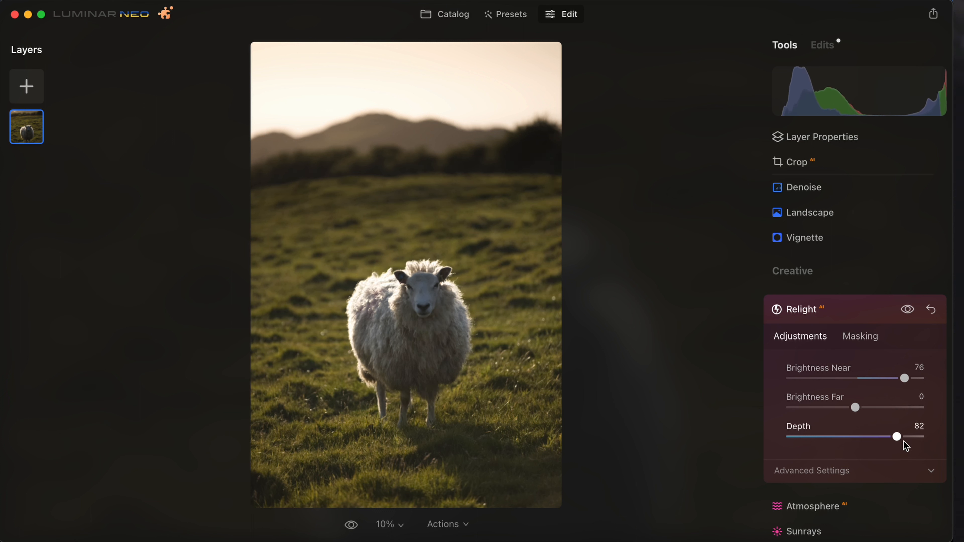
{"action": "left_click_drag", "start_coordinate": [858, 410], "coordinate": [766, 422]}
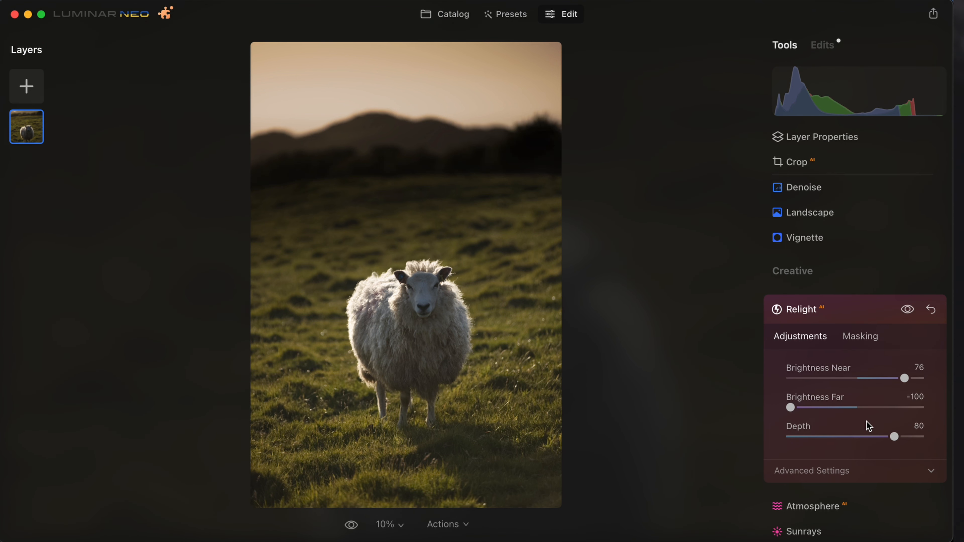
{"action": "left_click_drag", "start_coordinate": [891, 434], "coordinate": [892, 455]}
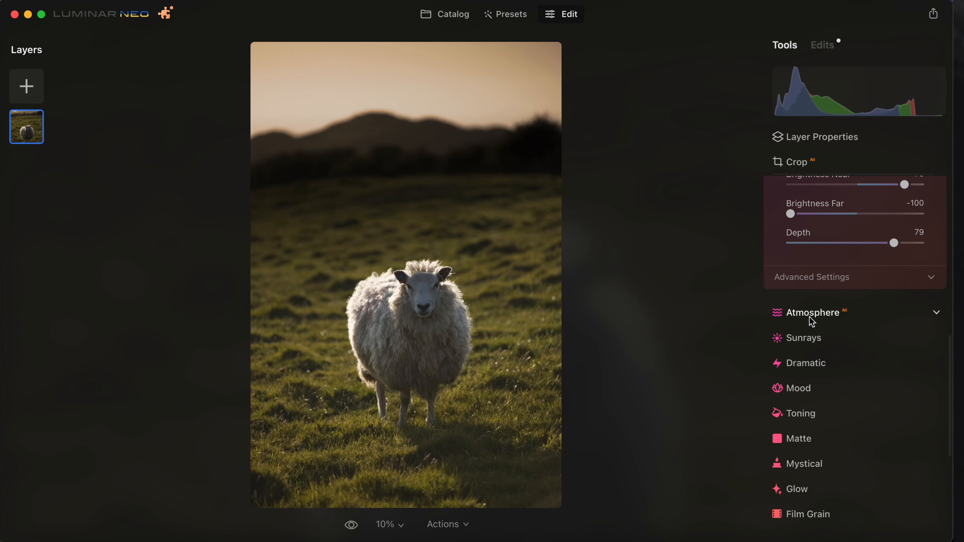
- Try Atmosphere AI in Haze mode on the sheep photo, with Depth 100 and Amount 28
{"action": "left_click", "coordinate": [810, 317]}
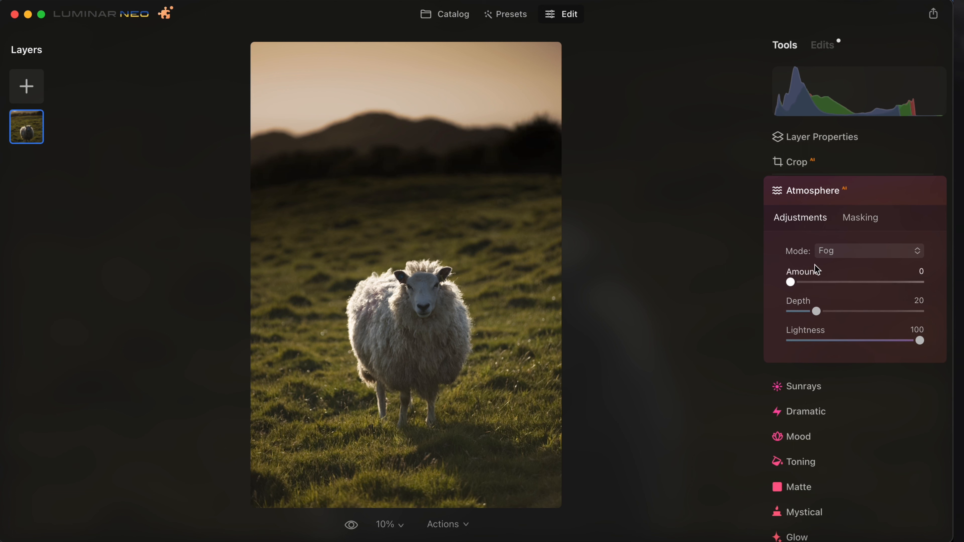
{"action": "left_click", "coordinate": [846, 251]}
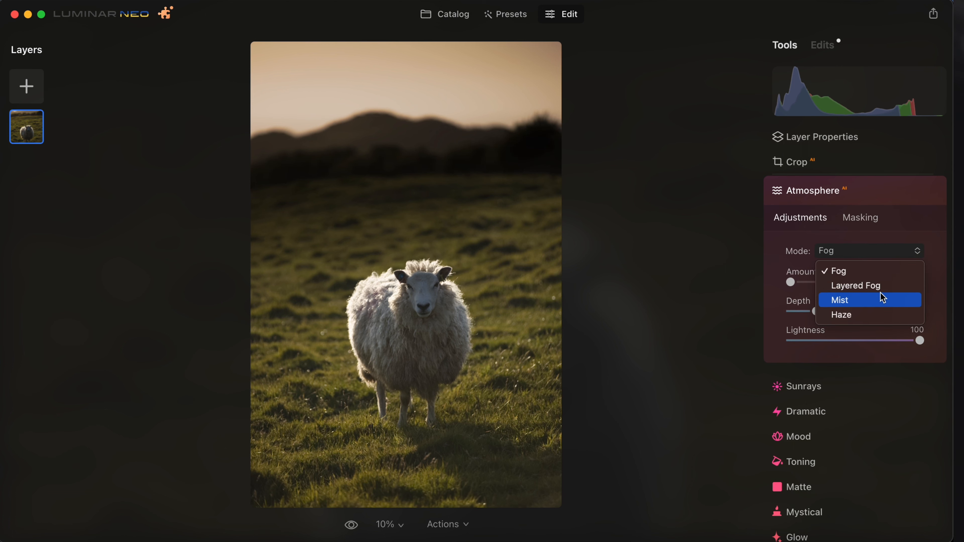
{"action": "left_click", "coordinate": [880, 315]}
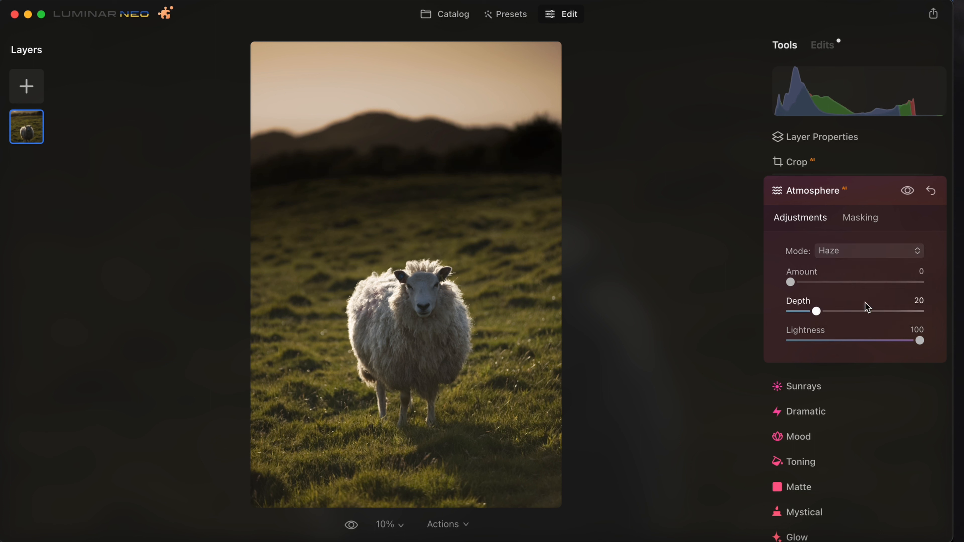
{"action": "left_click_drag", "start_coordinate": [815, 285], "coordinate": [951, 318]}
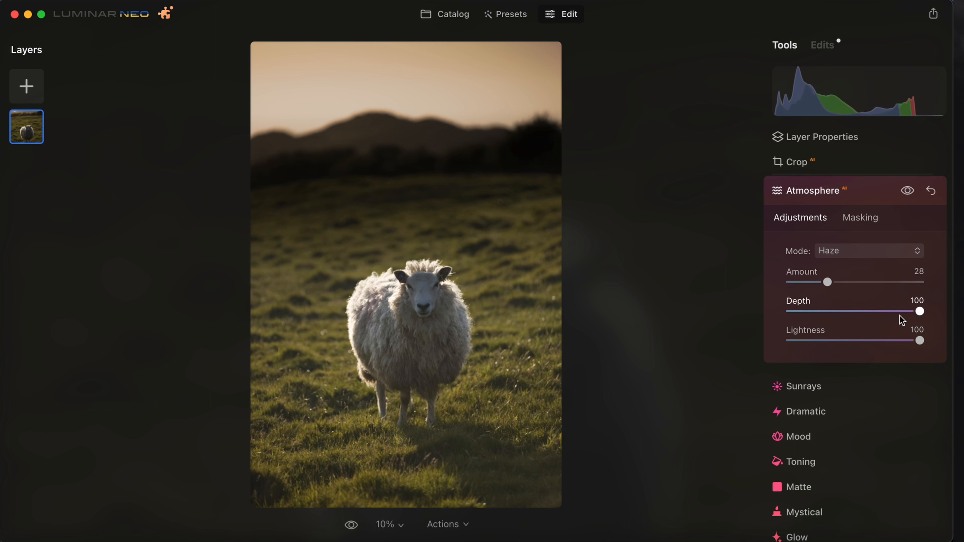
{"action": "left_click_drag", "start_coordinate": [865, 286], "coordinate": [826, 291]}
- Switch the Atmosphere mode to Fog and set Amount to 100, Depth to 8 and Lightness to 73
{"action": "left_click", "coordinate": [846, 252]}
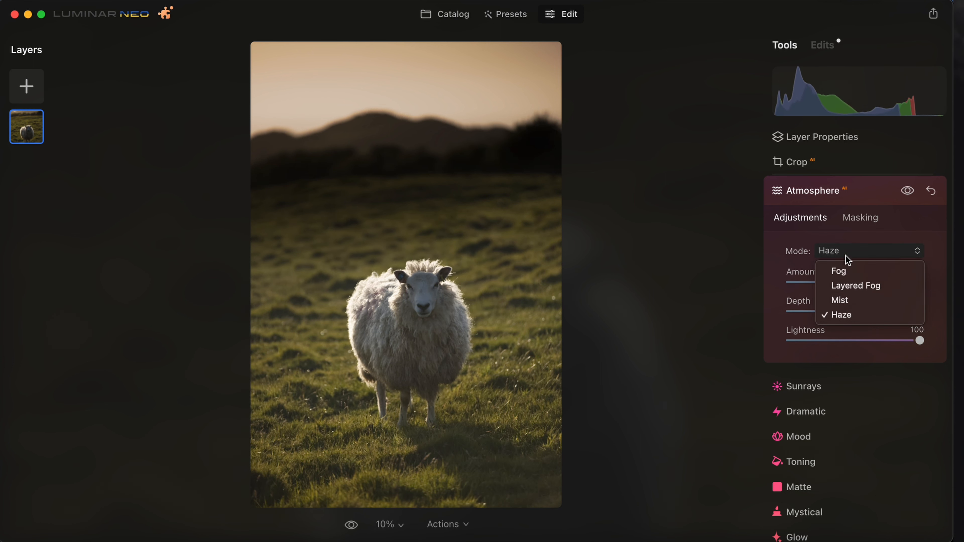
{"action": "left_click", "coordinate": [840, 270]}
{"action": "left_click_drag", "start_coordinate": [833, 282], "coordinate": [942, 292]}
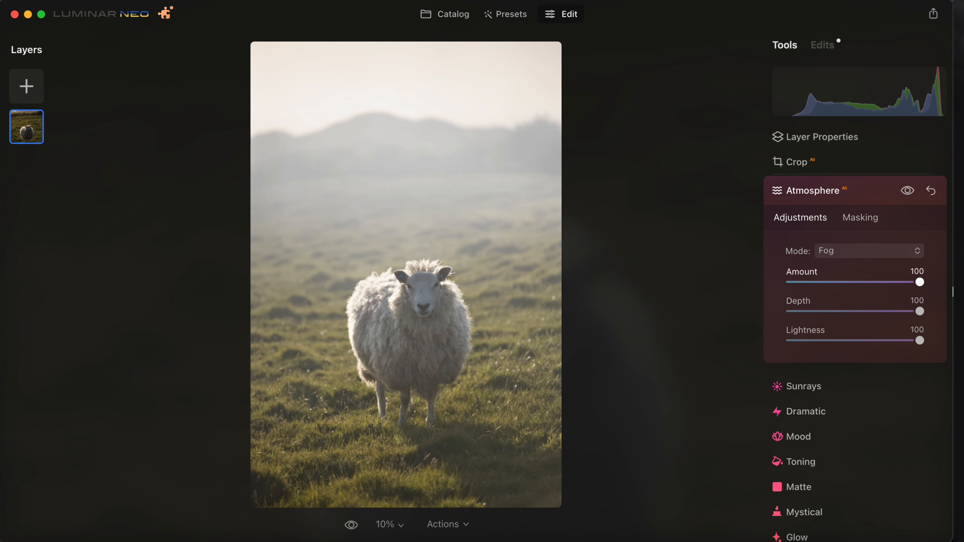
{"action": "left_click_drag", "start_coordinate": [919, 311], "coordinate": [885, 340]}
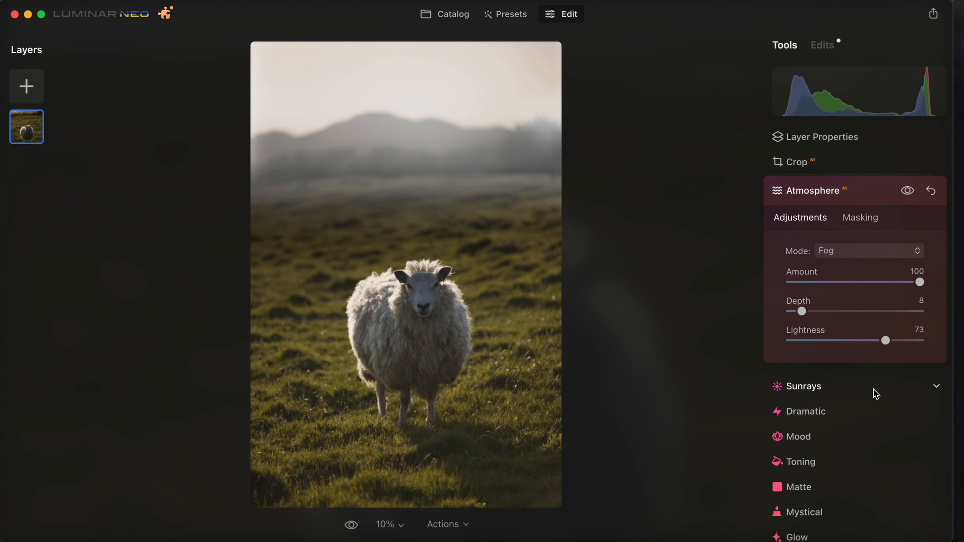
- Add Sunrays with an Amount of 10 and place the sun center just outside the photo's upper-left edge
{"action": "scroll", "coordinate": [873, 391], "scroll_direction": "down", "scroll_amount": 4}
{"action": "left_click", "coordinate": [845, 302]}
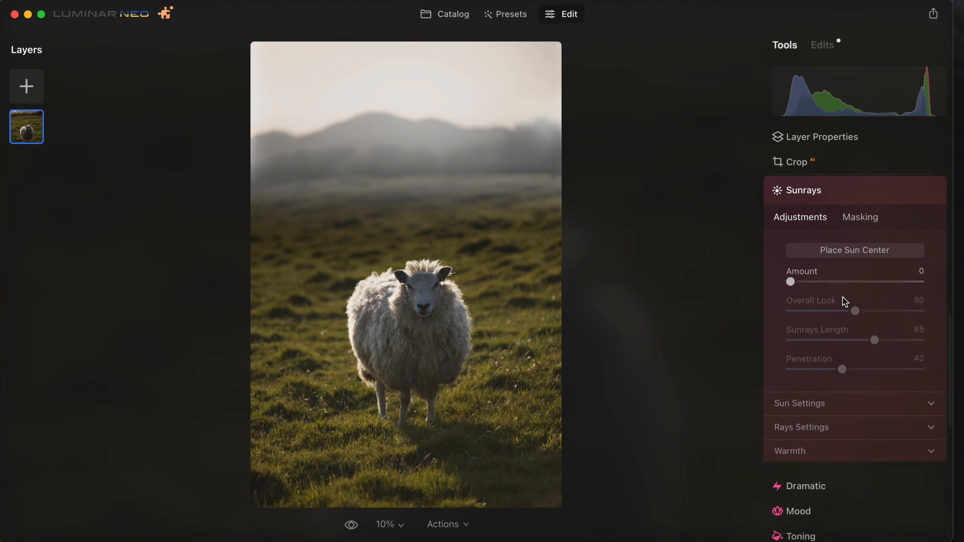
{"action": "left_click_drag", "start_coordinate": [790, 281], "coordinate": [802, 280]}
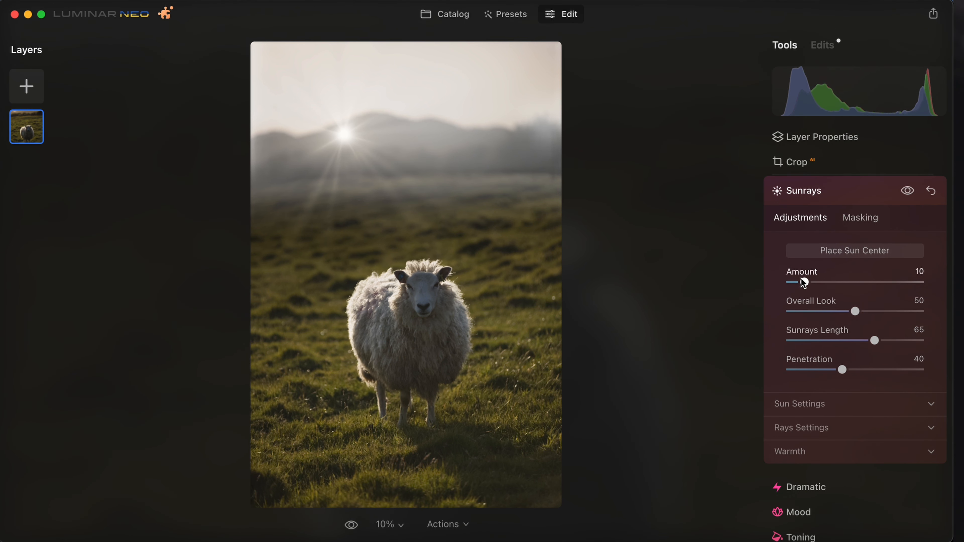
{"action": "left_click", "coordinate": [852, 255]}
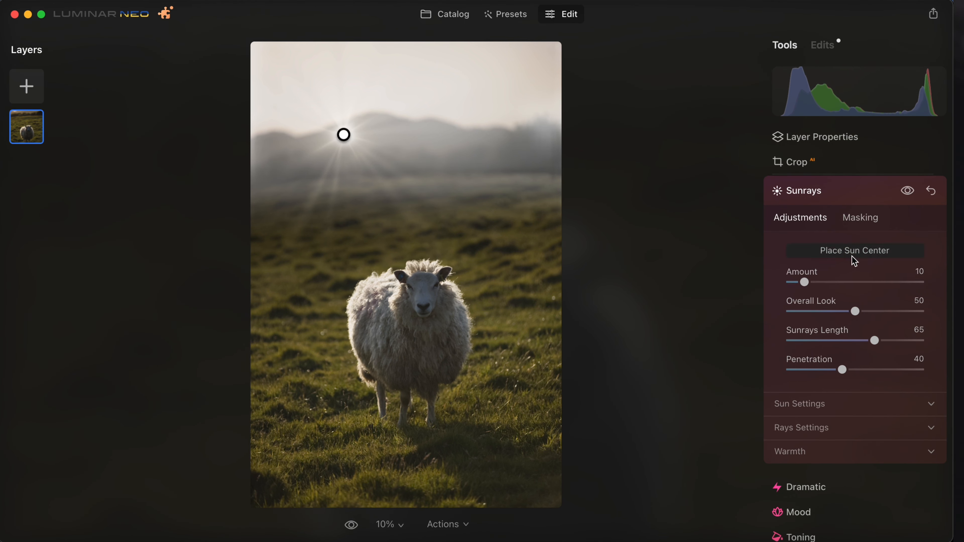
{"action": "left_click_drag", "start_coordinate": [344, 133], "coordinate": [233, 115]}
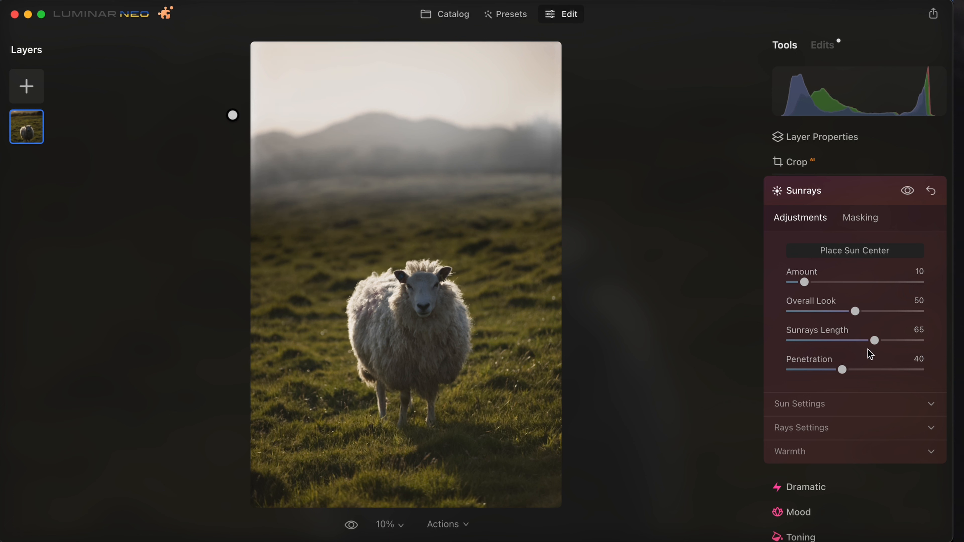
- Increase the Sunrays Length, slightly lower the Overall Look, and adjust the Sun Settings
{"action": "left_click_drag", "start_coordinate": [874, 341], "coordinate": [909, 347]}
{"action": "mouse_move", "coordinate": [854, 311]}
{"action": "left_mouse_down"}
{"action": "mouse_move", "coordinate": [931, 312]}
{"action": "mouse_move", "coordinate": [831, 312]}
{"action": "mouse_move", "coordinate": [848, 311]}
{"action": "left_mouse_up"}
{"action": "left_click", "coordinate": [847, 409]}
{"action": "mouse_move", "coordinate": [857, 445]}
{"action": "left_mouse_down"}
{"action": "mouse_move", "coordinate": [877, 445]}
{"action": "mouse_move", "coordinate": [856, 447]}
{"action": "left_mouse_up"}
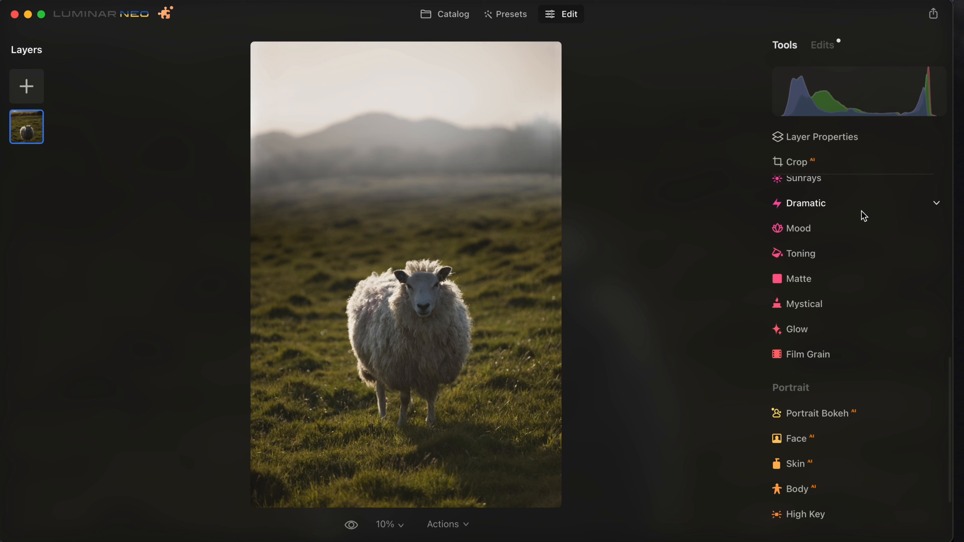
- Apply the Dramatic effect with Amount 42, Local Contrast 28 and Saturation 13
{"action": "scroll", "coordinate": [863, 216], "scroll_direction": "up", "scroll_amount": 2}
{"action": "left_click", "coordinate": [839, 246]}
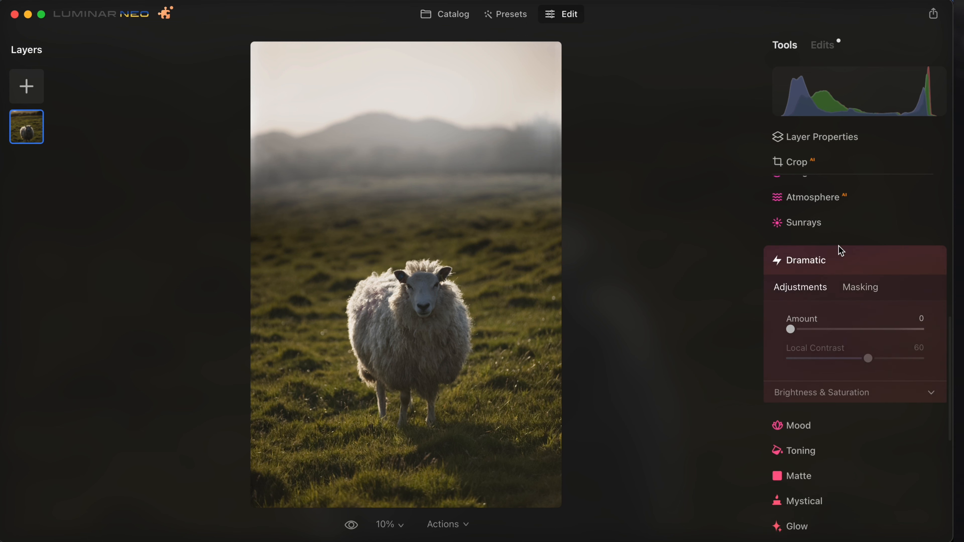
{"action": "left_click_drag", "start_coordinate": [805, 328], "coordinate": [826, 359]}
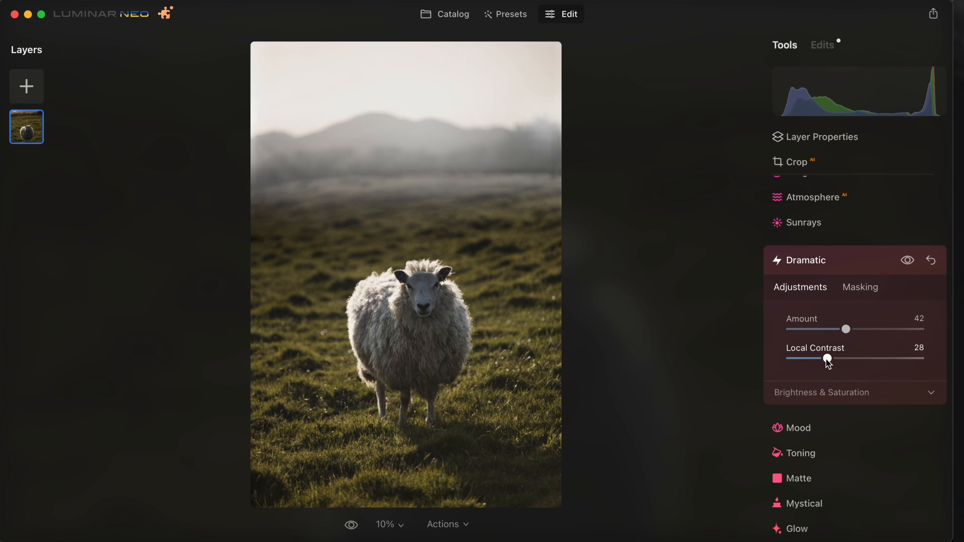
{"action": "scroll", "coordinate": [827, 357], "scroll_direction": "down", "scroll_amount": 3}
{"action": "left_click", "coordinate": [828, 297]}
{"action": "scroll", "coordinate": [867, 340], "scroll_direction": "up", "scroll_amount": 1}
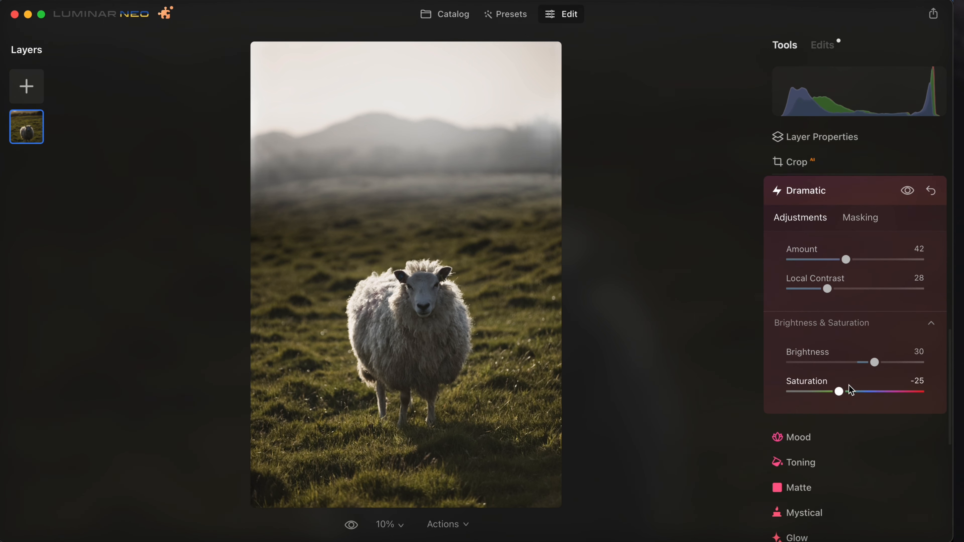
{"action": "left_click_drag", "start_coordinate": [843, 388], "coordinate": [865, 389]}
- Examine the LUTs available in the Mood tool without choosing one
{"action": "scroll", "coordinate": [863, 392], "scroll_direction": "down", "scroll_amount": 3}
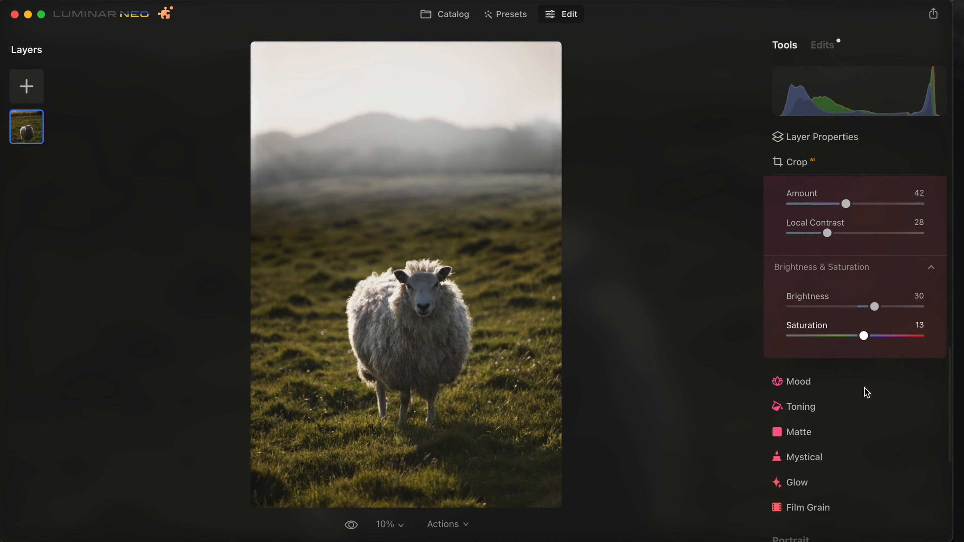
{"action": "left_click", "coordinate": [809, 348]}
{"action": "left_click", "coordinate": [894, 251]}
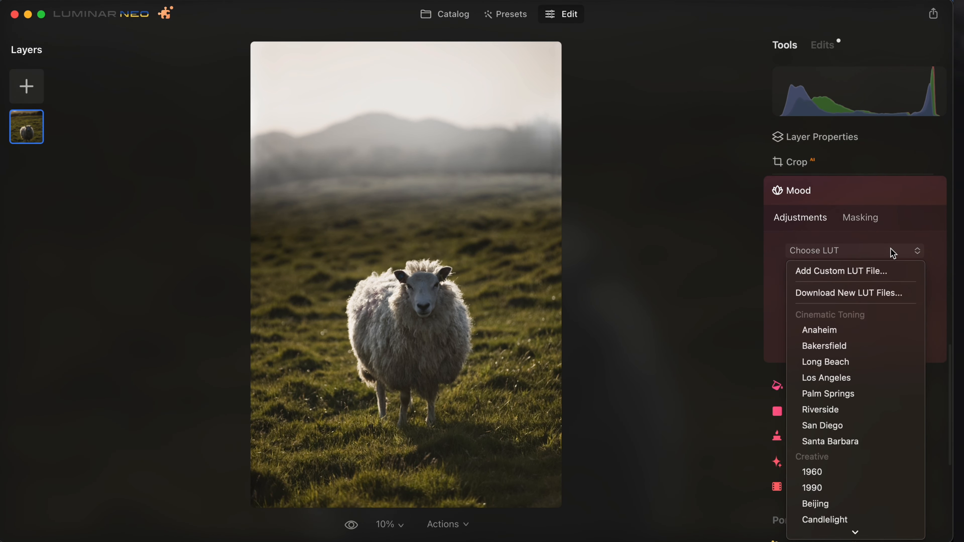
{"action": "scroll", "coordinate": [857, 440], "scroll_direction": "down", "scroll_amount": 5}
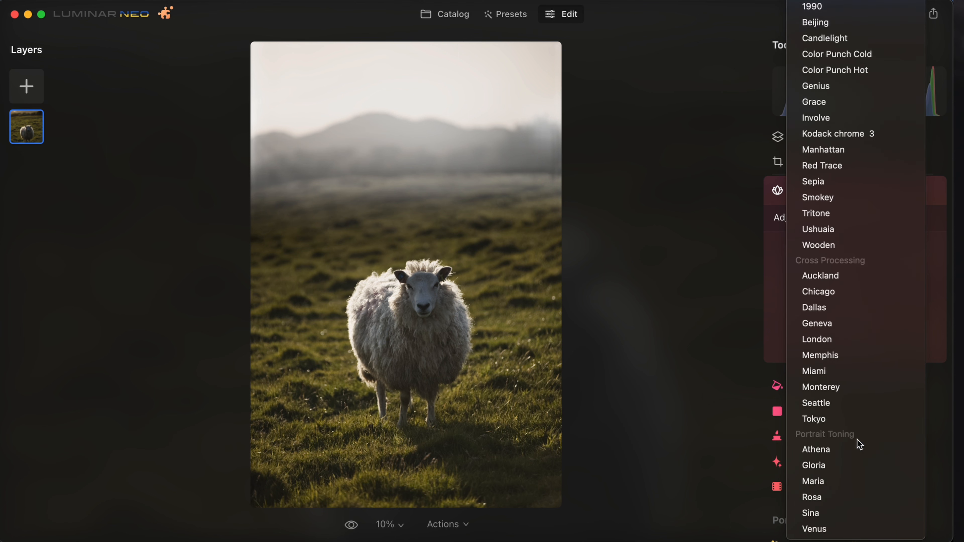
{"action": "left_click", "coordinate": [755, 253]}
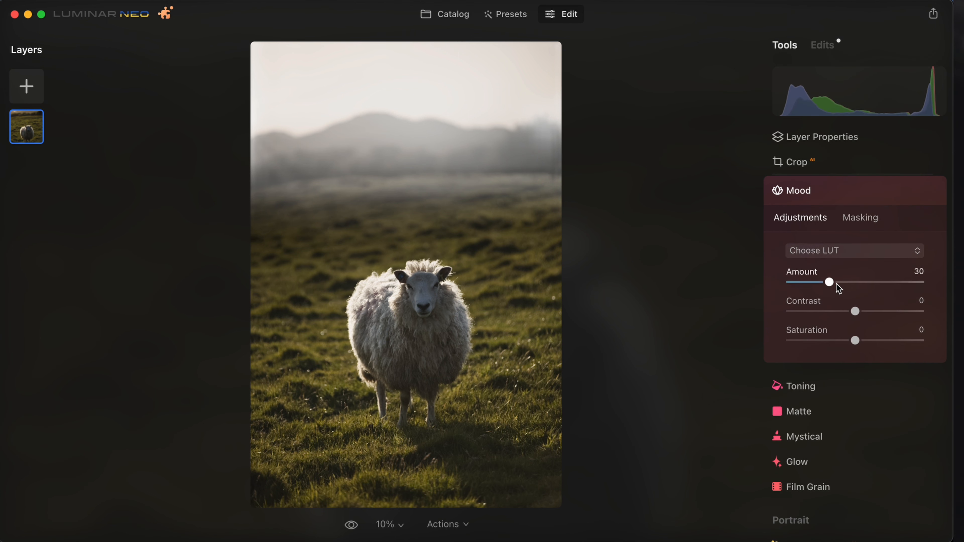
- Apply the Color Punch Cold LUT with Mood, trying Amount 73 and reducing it to 4
{"action": "left_click_drag", "start_coordinate": [828, 287], "coordinate": [888, 288]}
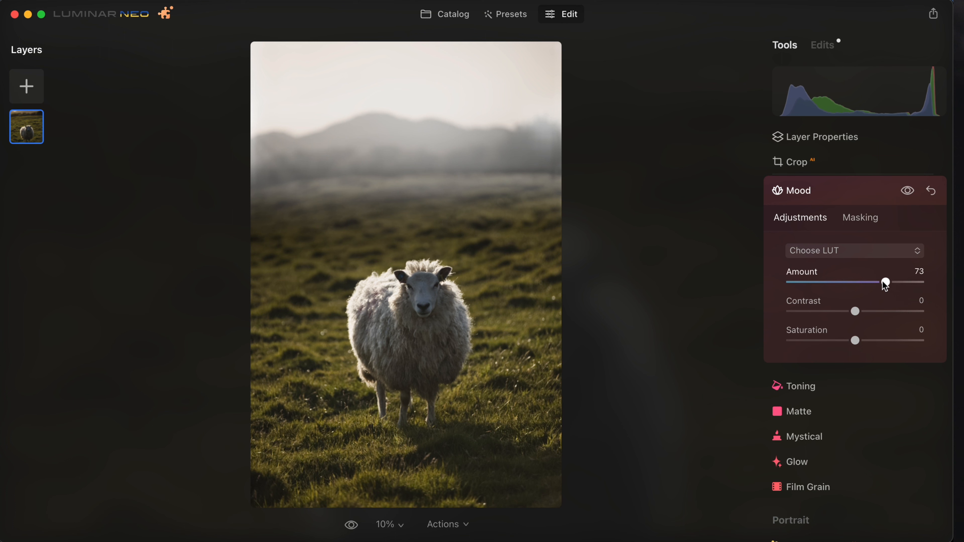
{"action": "left_click", "coordinate": [861, 254]}
{"action": "scroll", "coordinate": [857, 334], "scroll_direction": "down", "scroll_amount": 3}
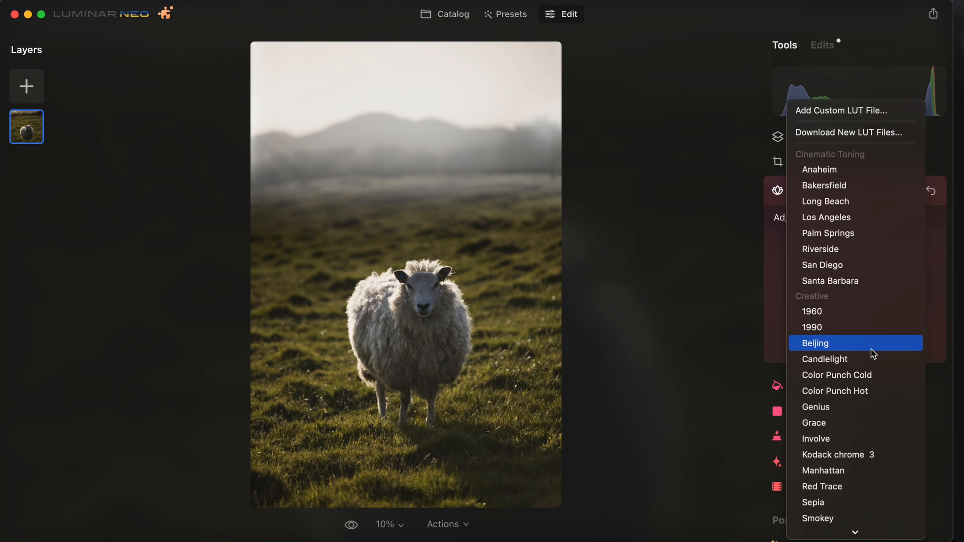
{"action": "left_click", "coordinate": [872, 377]}
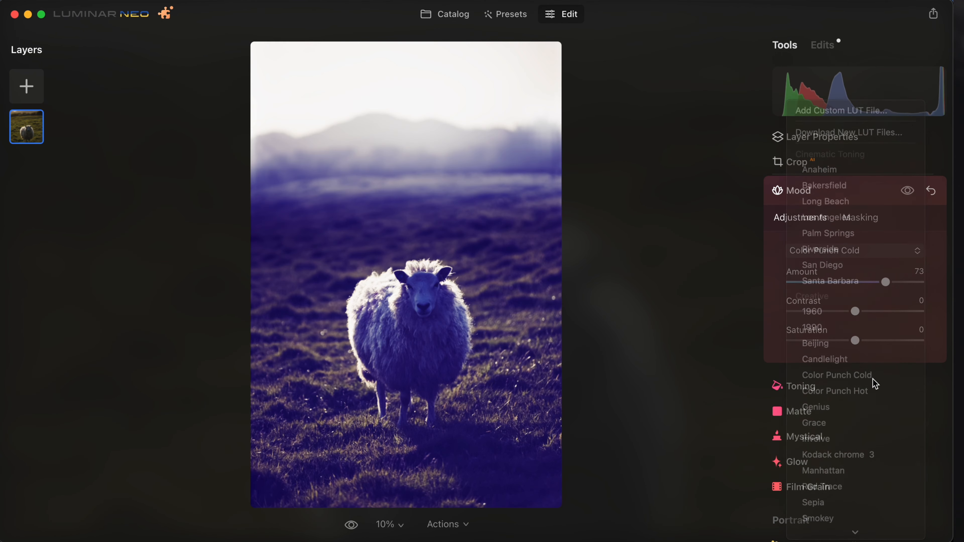
{"action": "left_click_drag", "start_coordinate": [885, 282], "coordinate": [796, 289]}
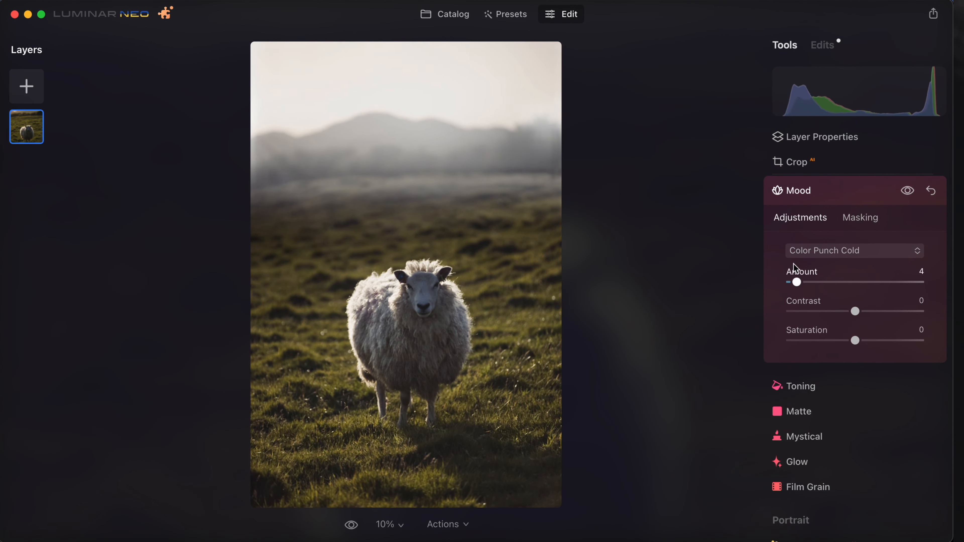
{"action": "left_click", "coordinate": [801, 189]}
- Tone the highlights with Saturation 49 and Hue 311, and set the Toning Amount to 36
{"action": "left_click", "coordinate": [841, 215]}
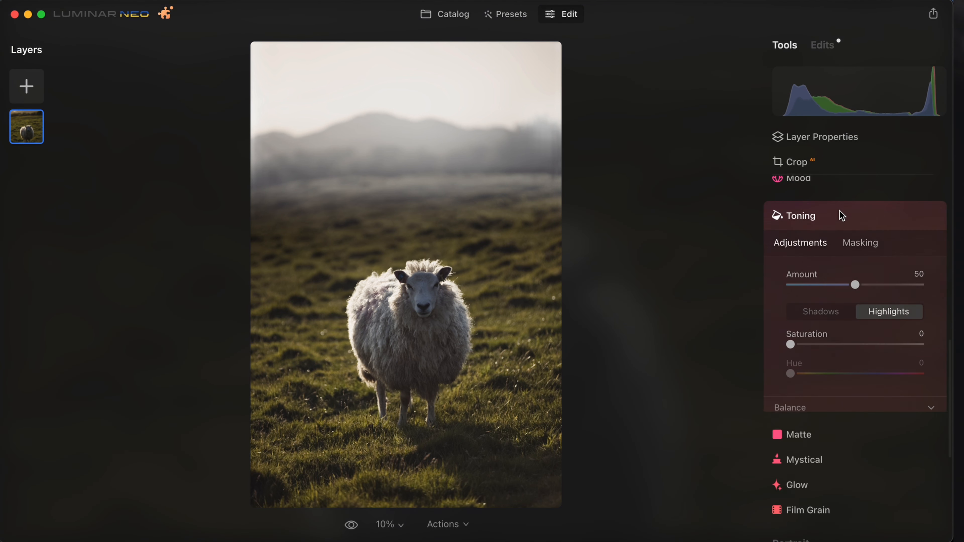
{"action": "mouse_move", "coordinate": [855, 285]}
{"action": "left_mouse_down"}
{"action": "mouse_move", "coordinate": [824, 284]}
{"action": "mouse_move", "coordinate": [855, 285]}
{"action": "left_mouse_up"}
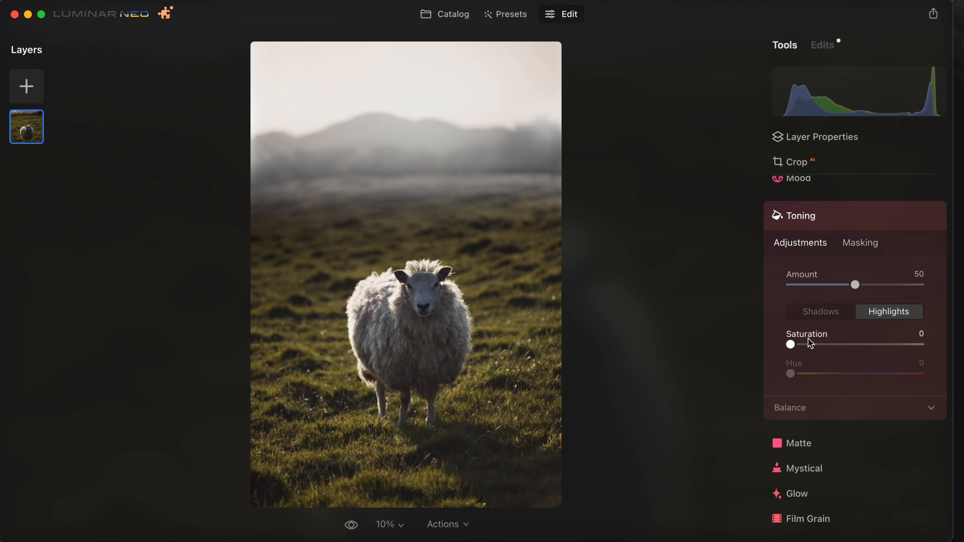
{"action": "left_click_drag", "start_coordinate": [821, 349], "coordinate": [832, 348]}
{"action": "left_click_drag", "start_coordinate": [791, 374], "coordinate": [917, 375]}
{"action": "left_click_drag", "start_coordinate": [833, 344], "coordinate": [855, 347]}
{"action": "mouse_move", "coordinate": [855, 284]}
{"action": "left_mouse_down"}
{"action": "mouse_move", "coordinate": [889, 284]}
{"action": "mouse_move", "coordinate": [837, 284]}
{"action": "left_mouse_up"}
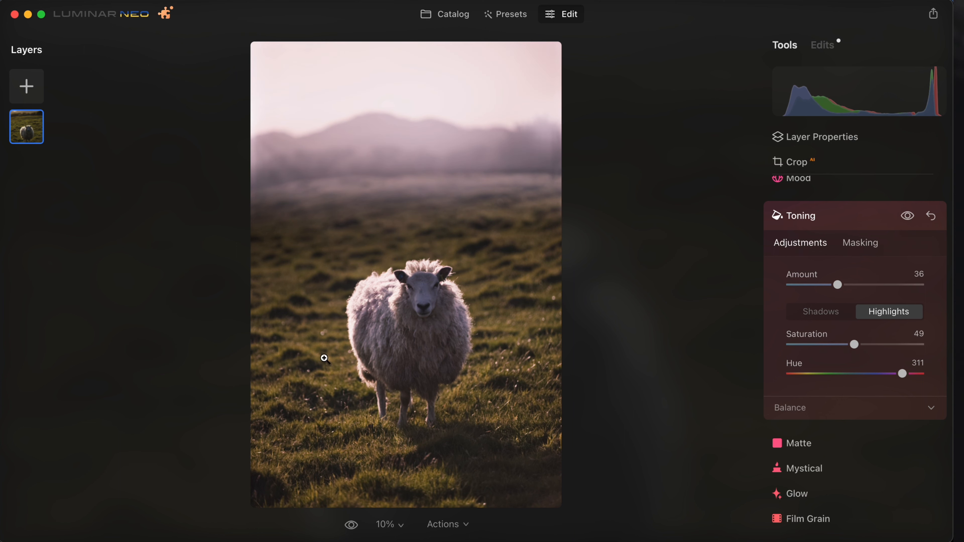
- Tone the shadows with Saturation 55 and Hue 229
{"action": "mouse_move", "coordinate": [840, 351]}
{"action": "left_mouse_down"}
{"action": "mouse_move", "coordinate": [826, 347]}
{"action": "mouse_move", "coordinate": [894, 350]}
{"action": "mouse_move", "coordinate": [808, 344]}
{"action": "mouse_move", "coordinate": [831, 345]}
{"action": "left_mouse_up"}
{"action": "left_click", "coordinate": [832, 316]}
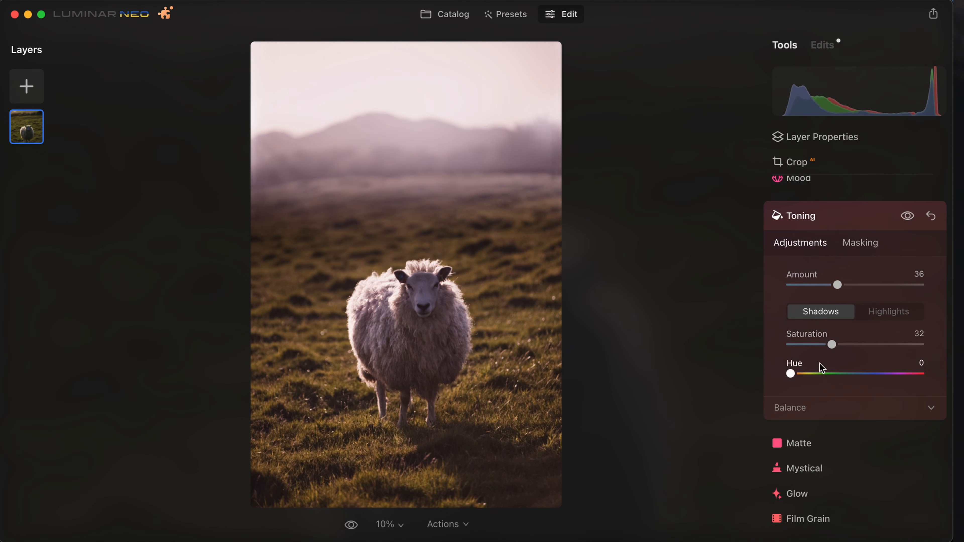
{"action": "left_click_drag", "start_coordinate": [864, 373], "coordinate": [864, 345]}
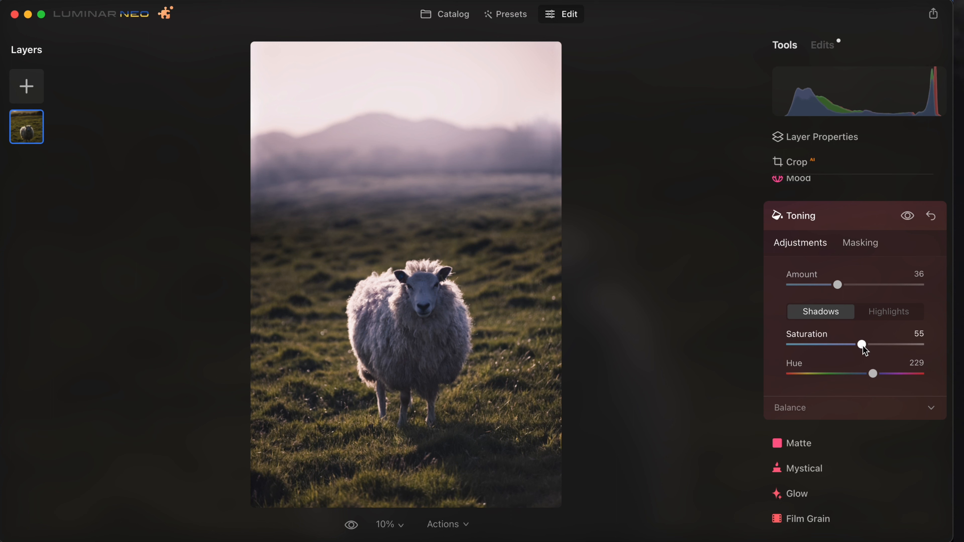
{"action": "left_click", "coordinate": [813, 224]}
- Apply the Matte effect with Amount 37, Fade 45, Contrast 19 and Vividness 46
{"action": "left_click", "coordinate": [815, 229]}
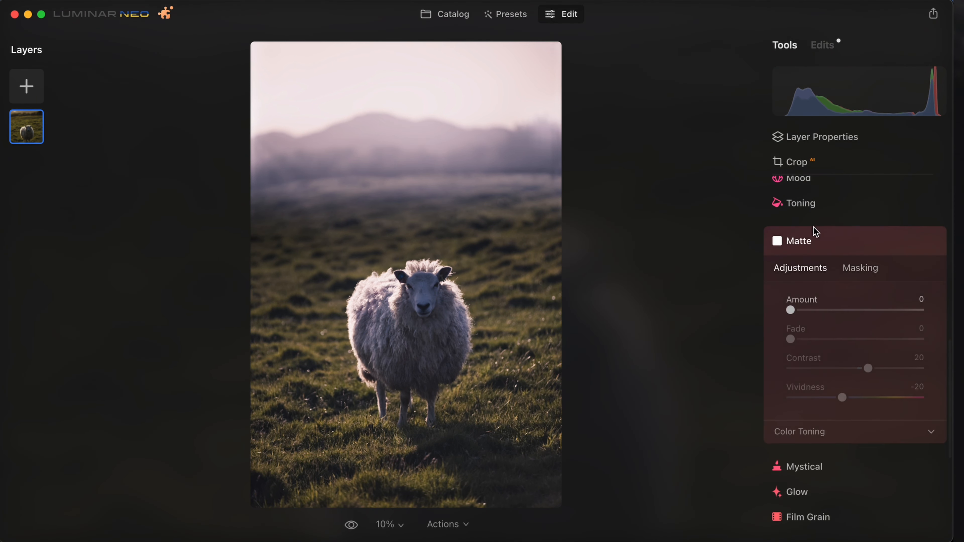
{"action": "left_click", "coordinate": [833, 308]}
{"action": "left_click_drag", "start_coordinate": [803, 311], "coordinate": [901, 397]}
{"action": "left_click_drag", "start_coordinate": [818, 400], "coordinate": [885, 403]}
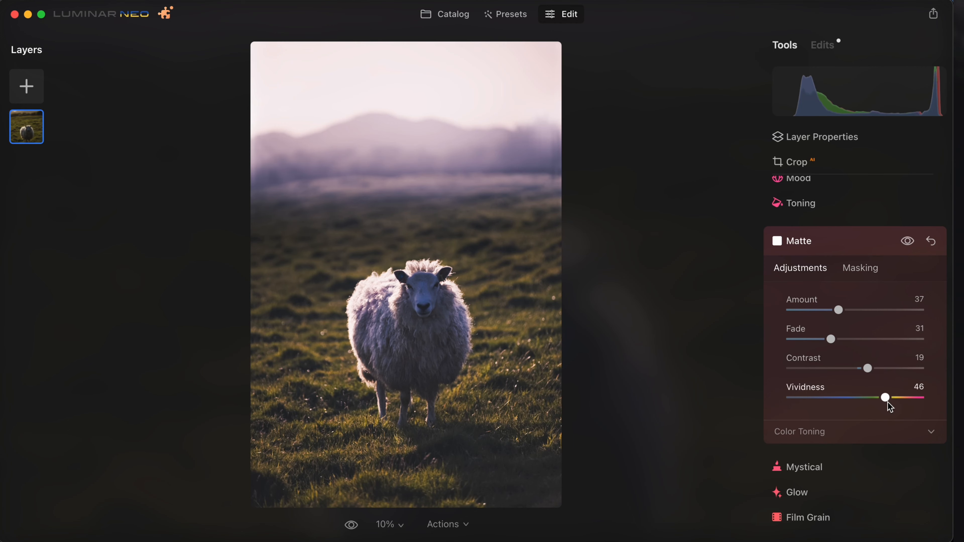
{"action": "left_click_drag", "start_coordinate": [856, 336], "coordinate": [849, 342]}
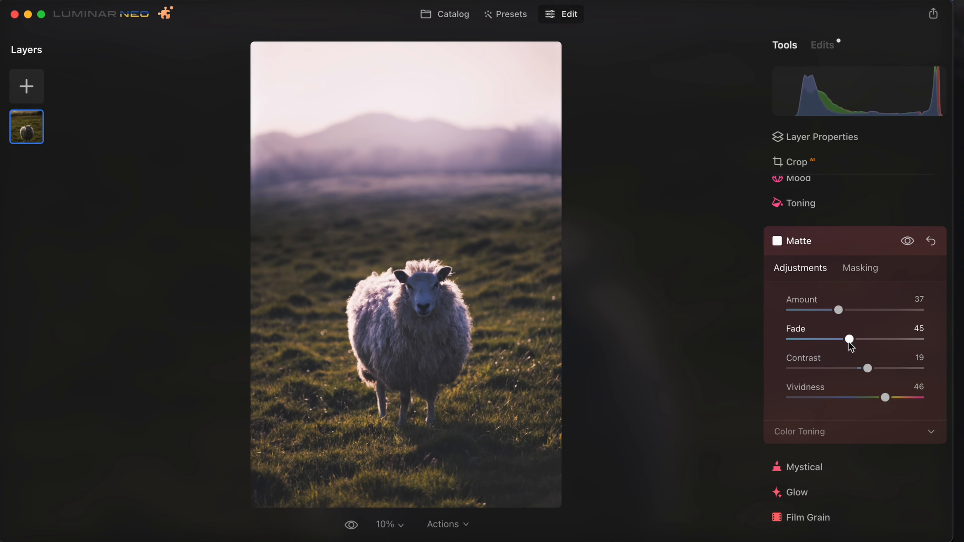
- Apply the Mystical effect with an Amount of 36
{"action": "scroll", "coordinate": [842, 345], "scroll_direction": "down", "scroll_amount": 3}
{"action": "left_click", "coordinate": [834, 354]}
{"action": "left_click_drag", "start_coordinate": [790, 259], "coordinate": [837, 259]}
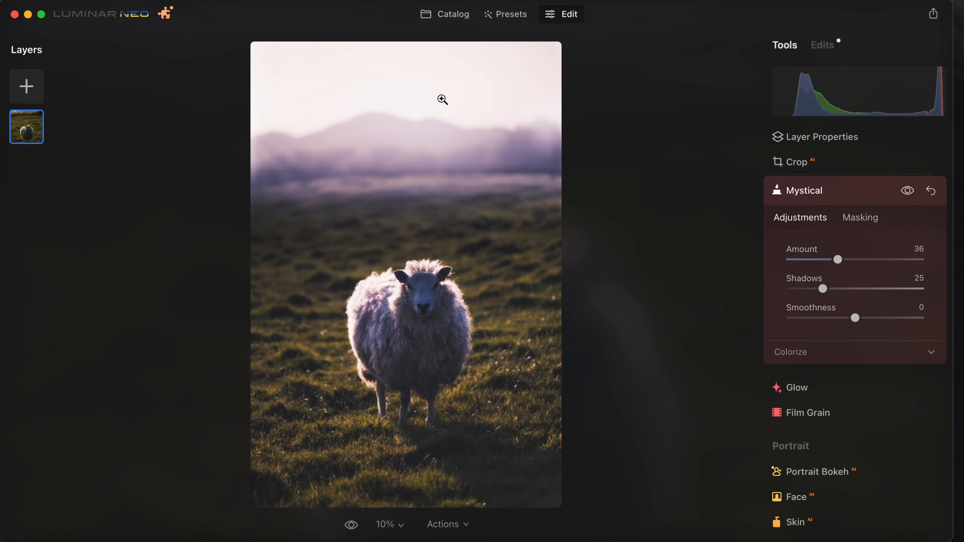
- Return to the catalog and open the third photo of the Landscapes album, 015A1869.CR3
{"action": "left_click", "coordinate": [455, 17]}
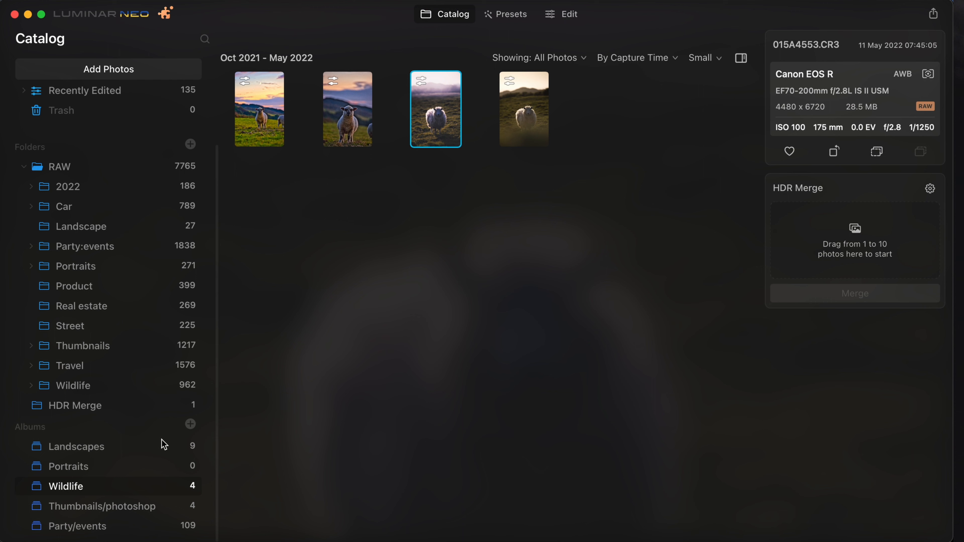
{"action": "left_click", "coordinate": [145, 450]}
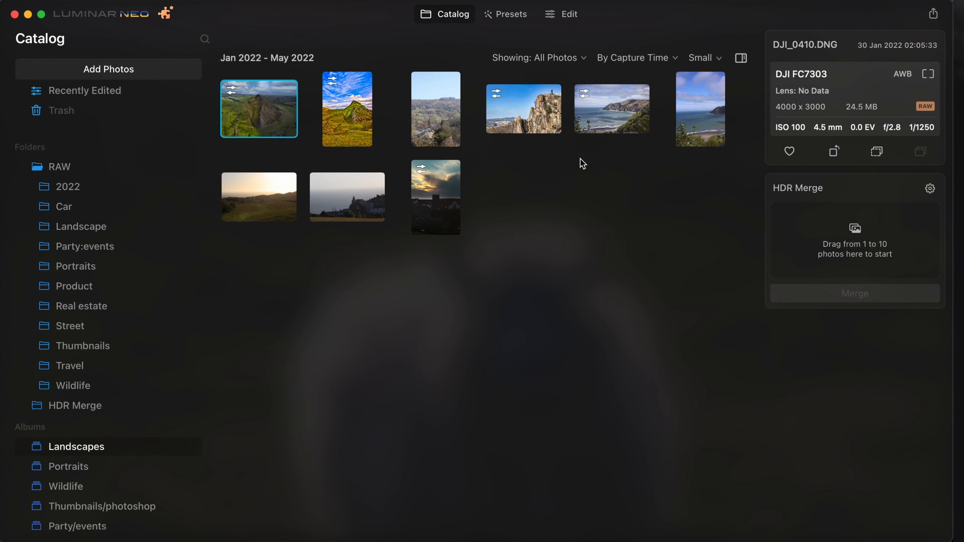
{"action": "double_click", "coordinate": [437, 91]}
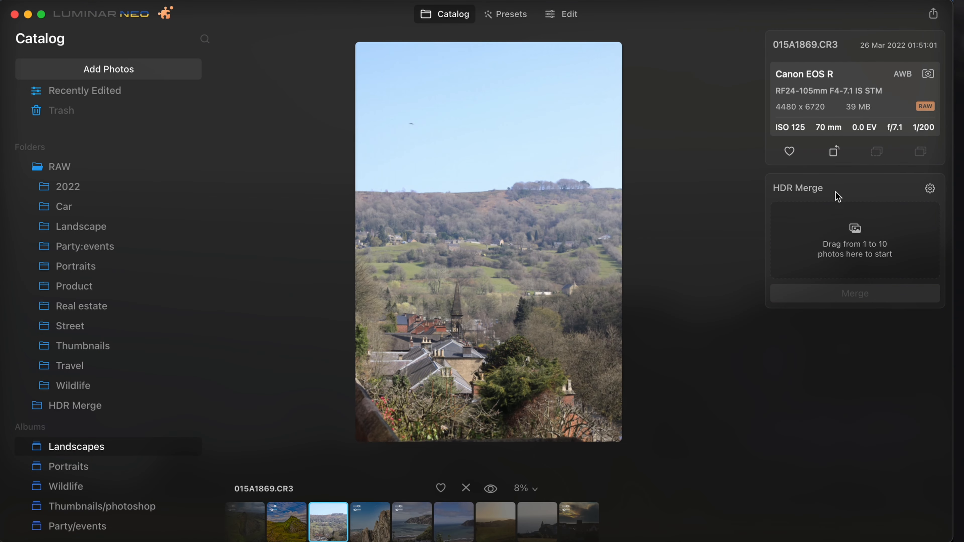
- Open the landscape for editing and apply Mystical with Amount 19, Shadows 0 and Smoothness 100
{"action": "left_click", "coordinate": [565, 16]}
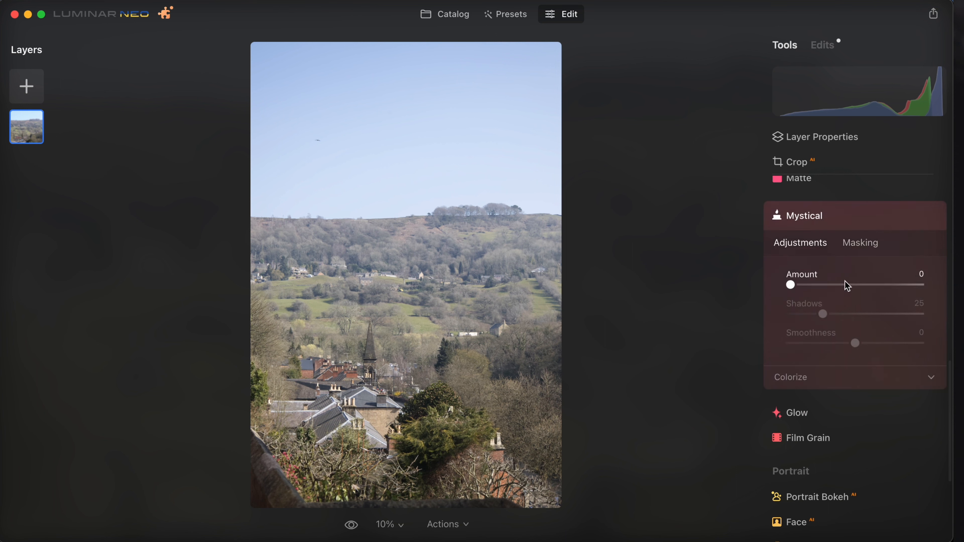
{"action": "left_click_drag", "start_coordinate": [800, 290], "coordinate": [811, 268]}
{"action": "left_click_drag", "start_coordinate": [822, 313], "coordinate": [747, 329]}
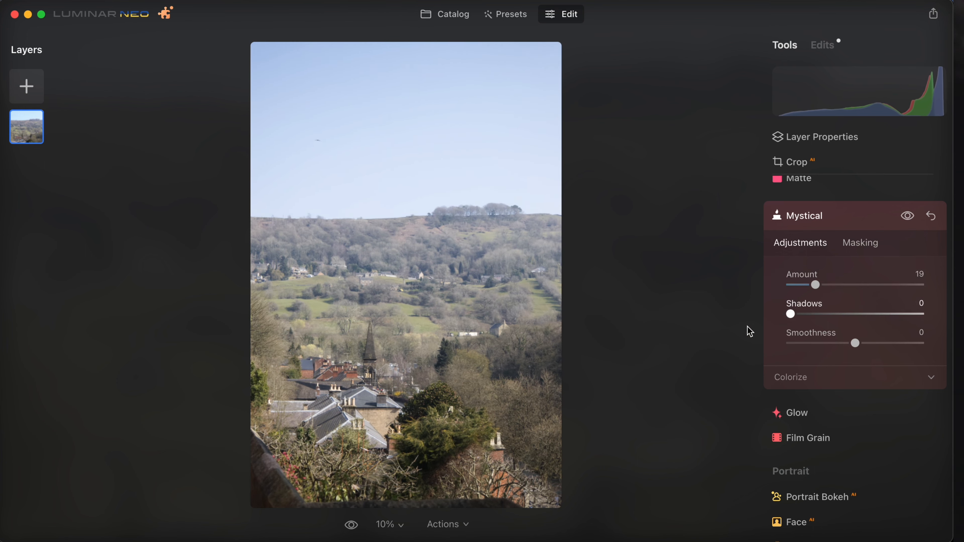
{"action": "left_click_drag", "start_coordinate": [857, 344], "coordinate": [951, 342]}
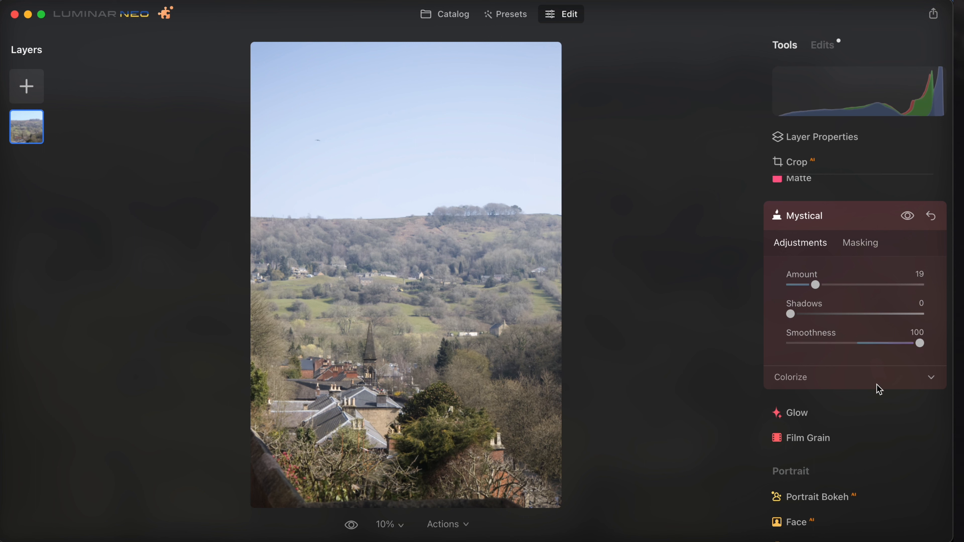
- Apply a Soft Focus Glow to the landscape with an Amount of 19
{"action": "scroll", "coordinate": [878, 389], "scroll_direction": "down", "scroll_amount": 2}
{"action": "left_click", "coordinate": [785, 320]}
{"action": "mouse_move", "coordinate": [815, 283]}
{"action": "left_mouse_down"}
{"action": "mouse_move", "coordinate": [757, 293]}
{"action": "mouse_move", "coordinate": [892, 283]}
{"action": "mouse_move", "coordinate": [873, 274]}
{"action": "mouse_move", "coordinate": [809, 282]}
{"action": "mouse_move", "coordinate": [947, 283]}
{"action": "mouse_move", "coordinate": [793, 284]}
{"action": "mouse_move", "coordinate": [815, 287]}
{"action": "left_mouse_up"}
- Apply Film Grain with an Amount of 100, inspect the grain at 100% zoom, and reduce the amount
{"action": "left_click", "coordinate": [821, 306]}
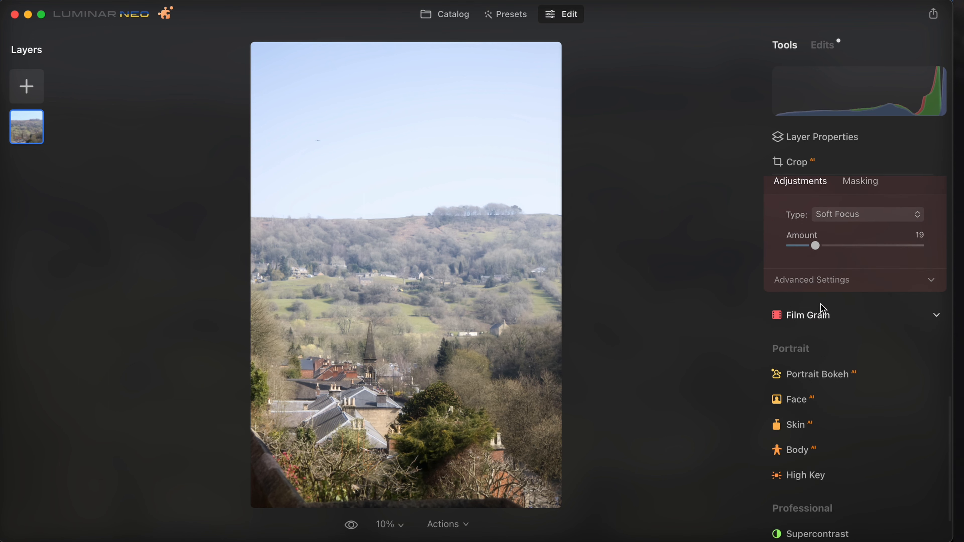
{"action": "left_click_drag", "start_coordinate": [826, 260], "coordinate": [848, 259]}
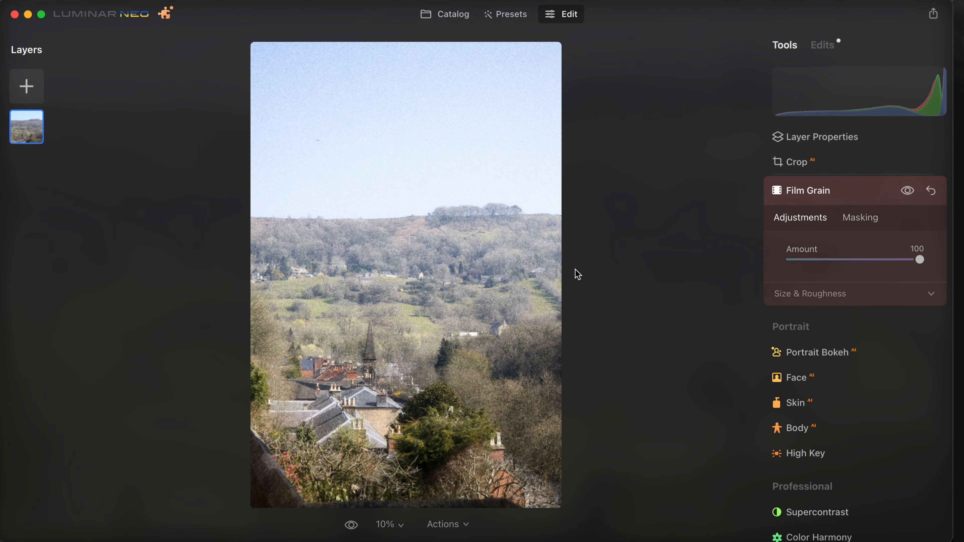
{"action": "double_click", "coordinate": [428, 252]}
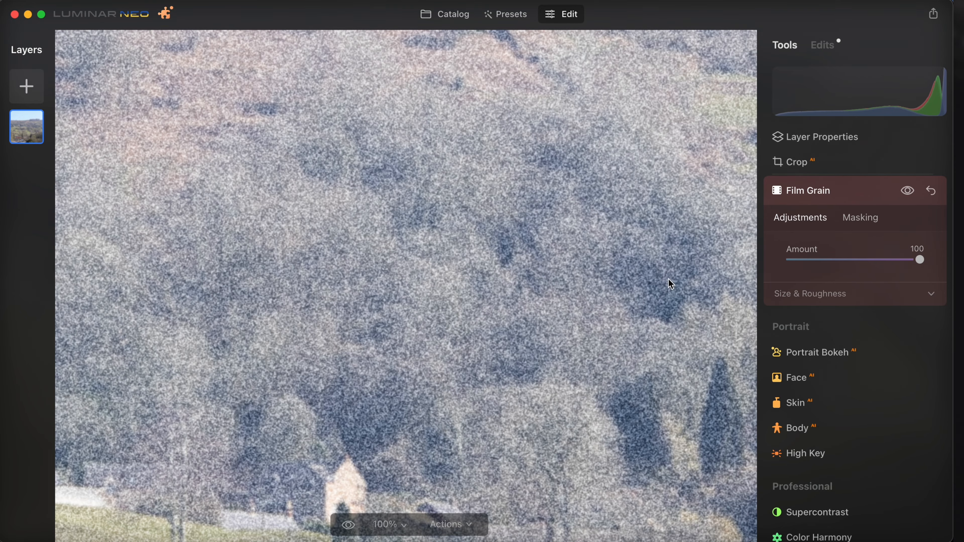
{"action": "double_click", "coordinate": [670, 283]}
{"action": "left_click", "coordinate": [817, 261]}
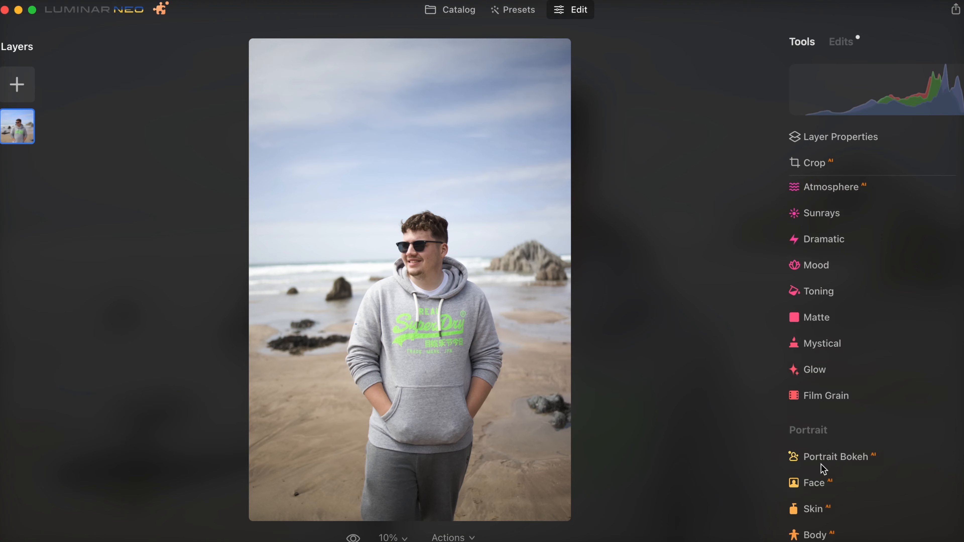
- Crop the beach portrait with the AI composition suggestion, shifting the photo so the man sits higher in the frame
{"action": "scroll", "coordinate": [774, 454], "scroll_direction": "down", "scroll_amount": 5}
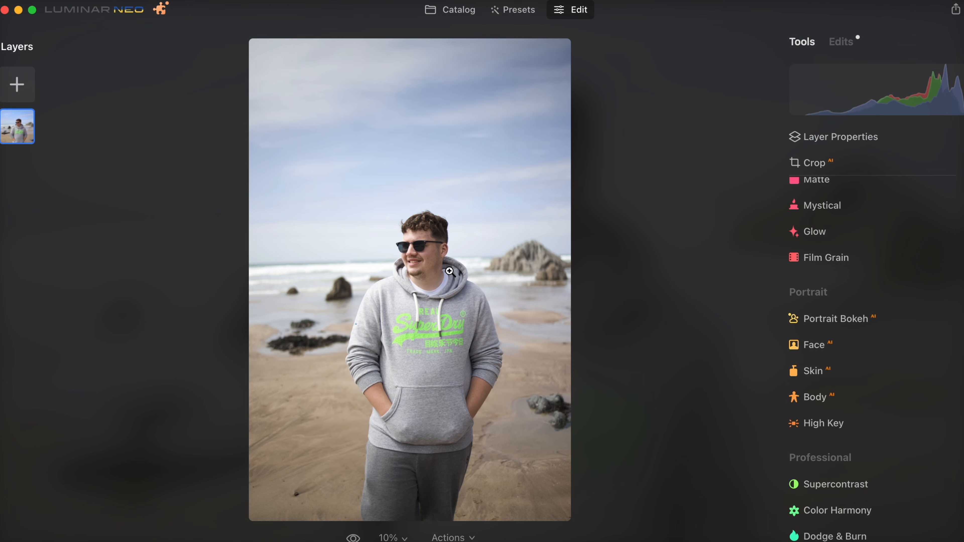
{"action": "left_click", "coordinate": [420, 252]}
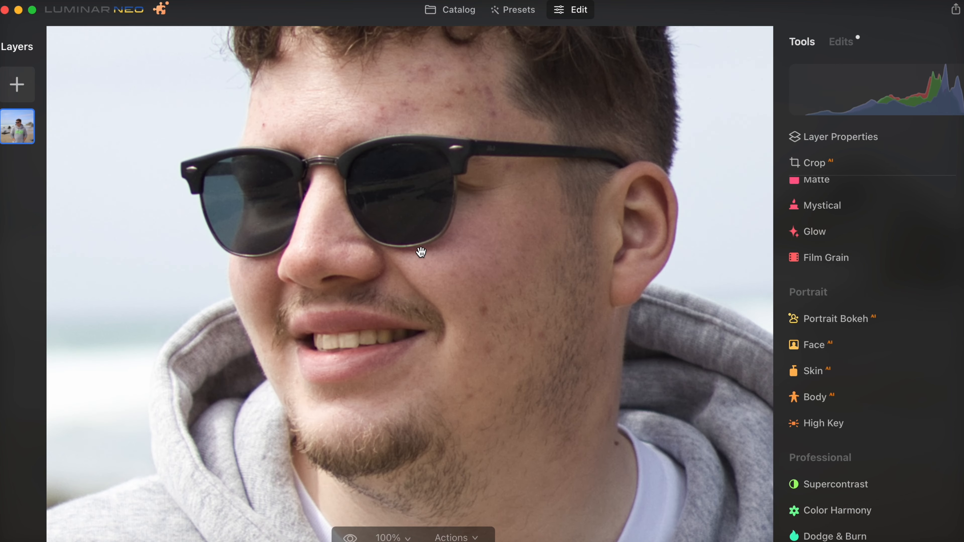
{"action": "left_click", "coordinate": [461, 277]}
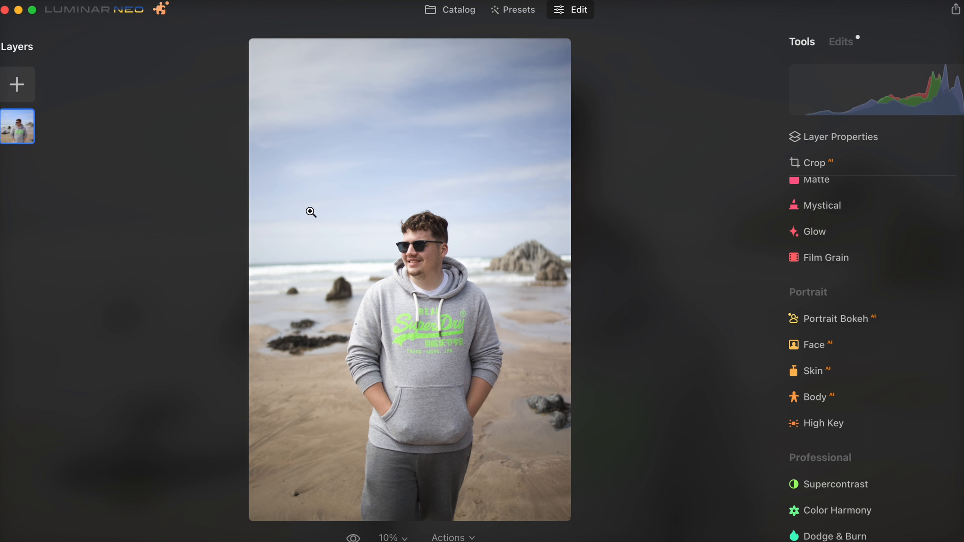
{"action": "scroll", "coordinate": [871, 303], "scroll_direction": "up", "scroll_amount": 15}
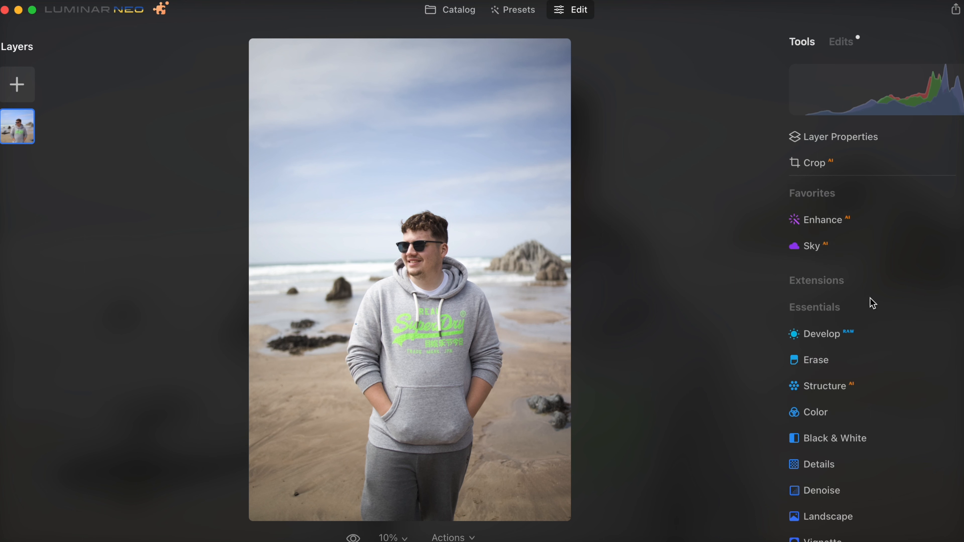
{"action": "left_click", "coordinate": [847, 169]}
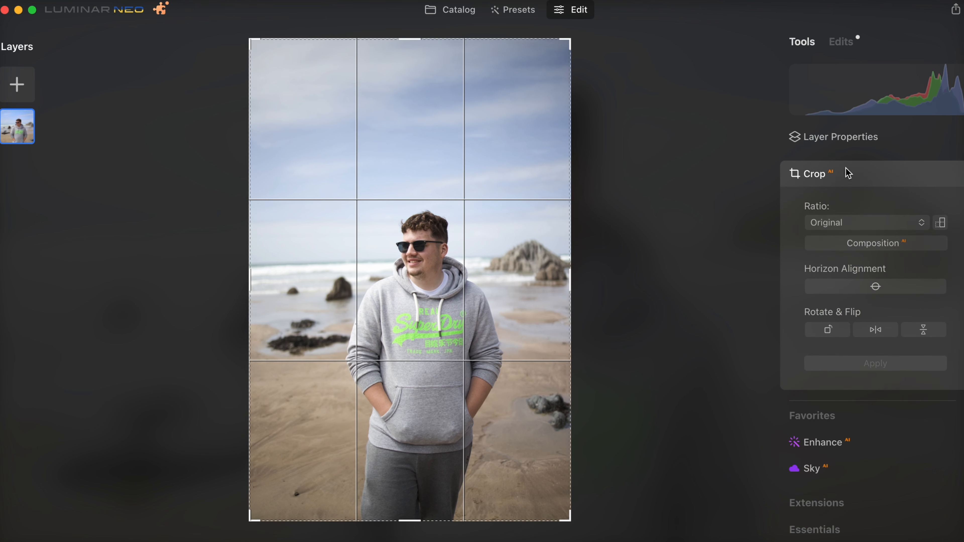
{"action": "left_click", "coordinate": [861, 246]}
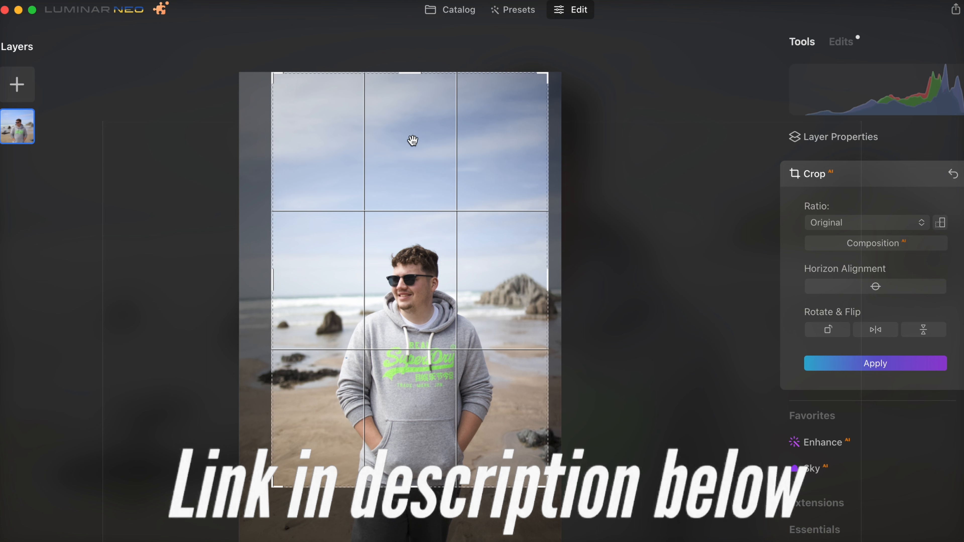
{"action": "left_click_drag", "start_coordinate": [431, 311], "coordinate": [433, 254]}
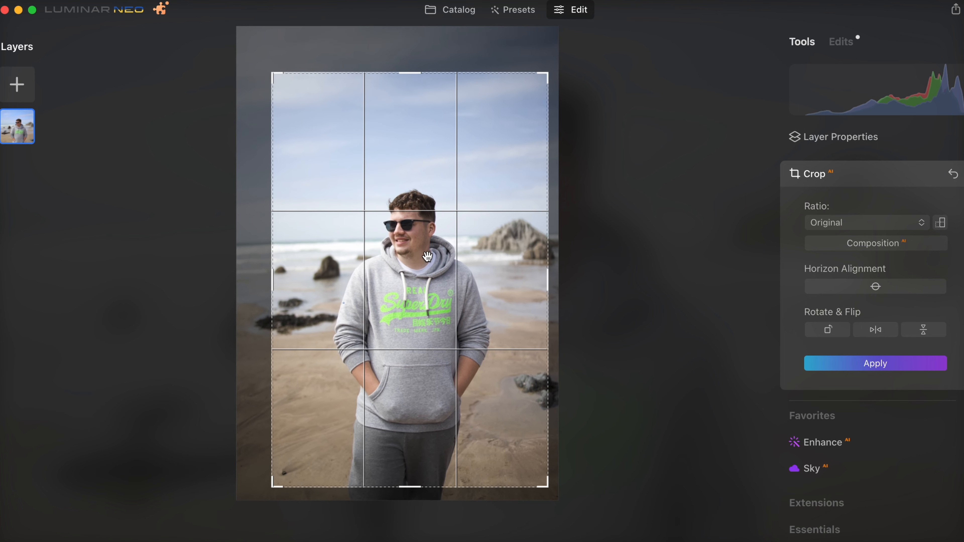
{"action": "key", "text": "Return"}
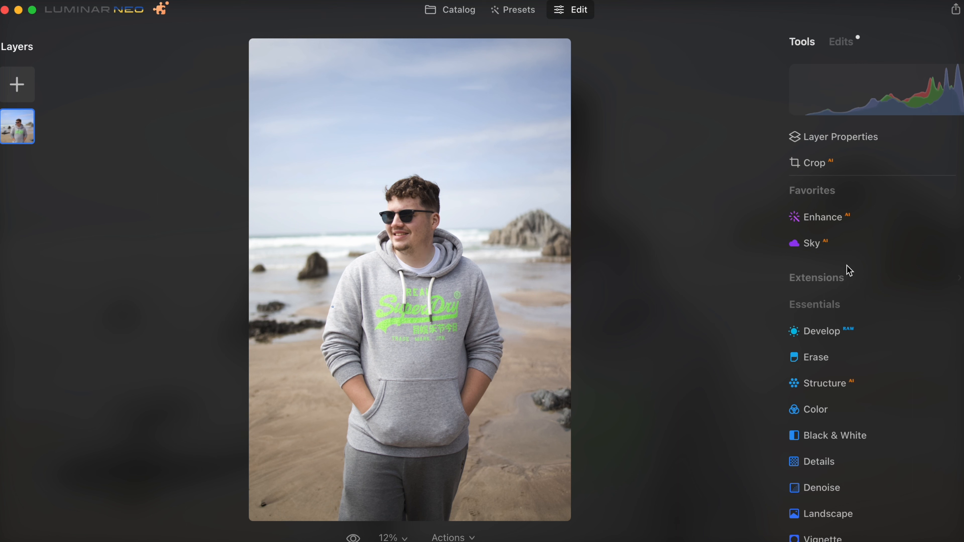
- Blur the beach background with Portrait Bokeh at Amount 100 and compare it with the unedited photo
{"action": "scroll", "coordinate": [848, 270], "scroll_direction": "down", "scroll_amount": 15}
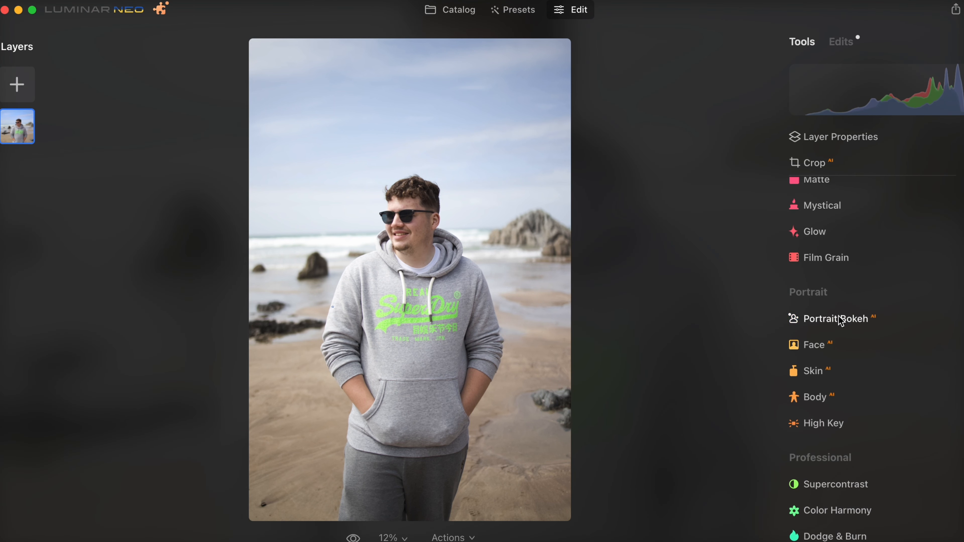
{"action": "left_click", "coordinate": [839, 318]}
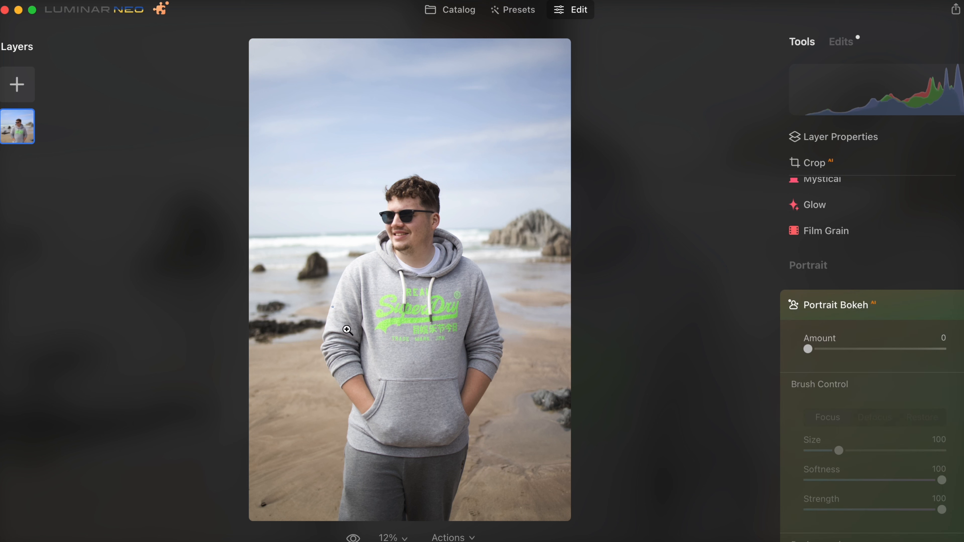
{"action": "left_click_drag", "start_coordinate": [804, 353], "coordinate": [816, 354]}
{"action": "left_click_drag", "start_coordinate": [835, 356], "coordinate": [944, 352]}
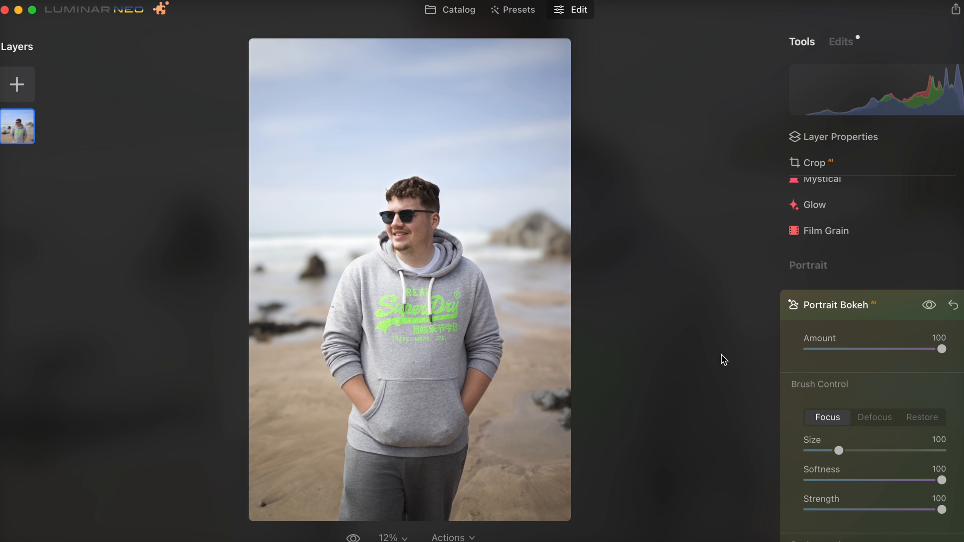
{"action": "key", "text": "backslash"}
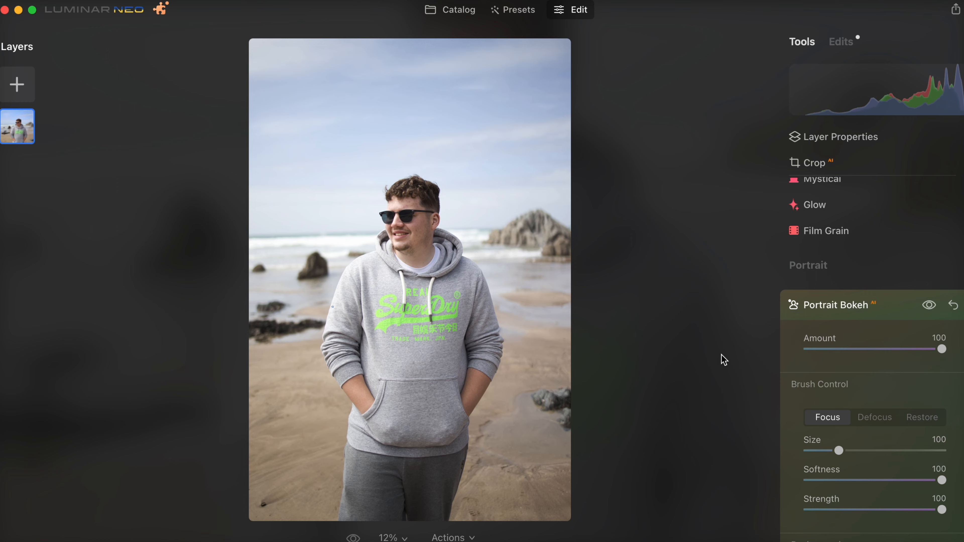
- Check the beach portrait's camera settings in the catalog, return to editing it and review the Portrait Bokeh tool
{"action": "left_click", "coordinate": [469, 11]}
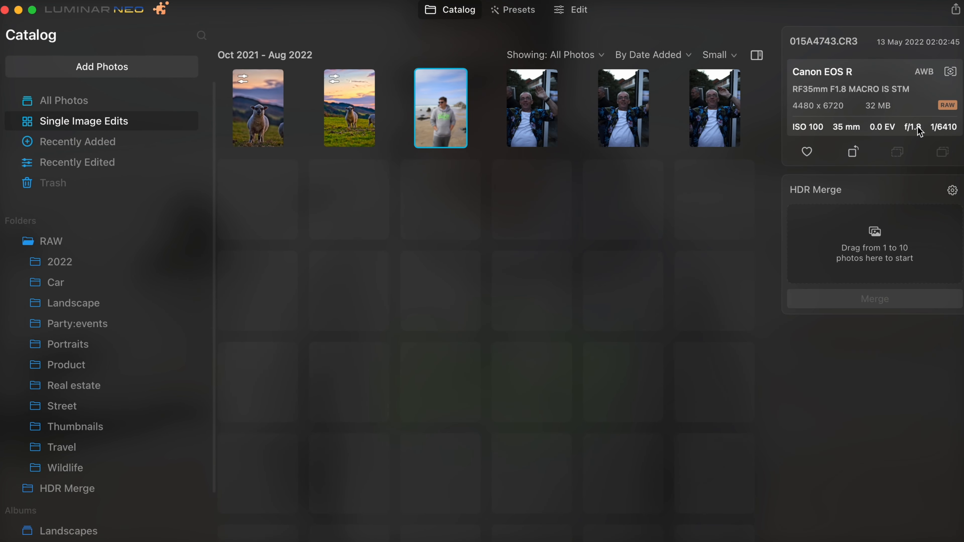
{"action": "left_click", "coordinate": [564, 11]}
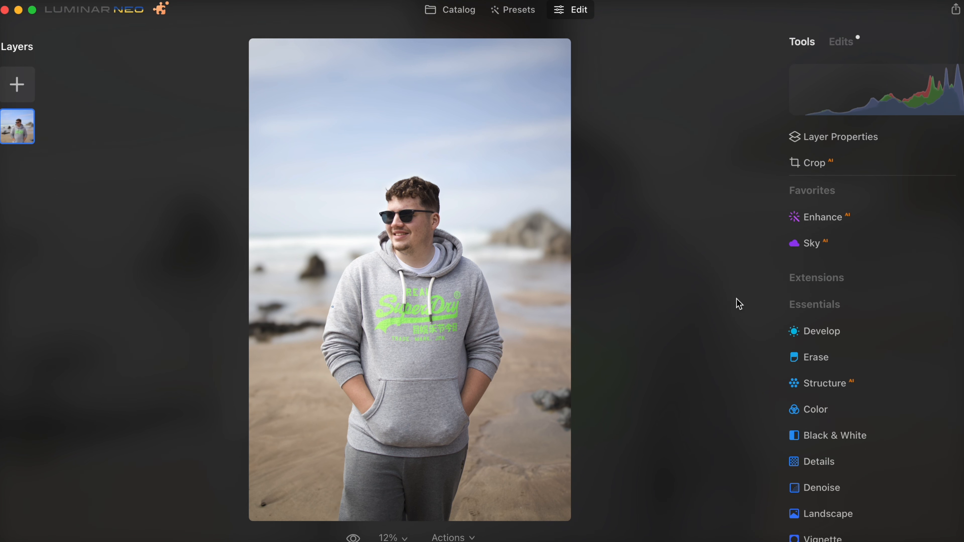
{"action": "scroll", "coordinate": [865, 334], "scroll_direction": "down", "scroll_amount": 10}
{"action": "left_click", "coordinate": [849, 315]}
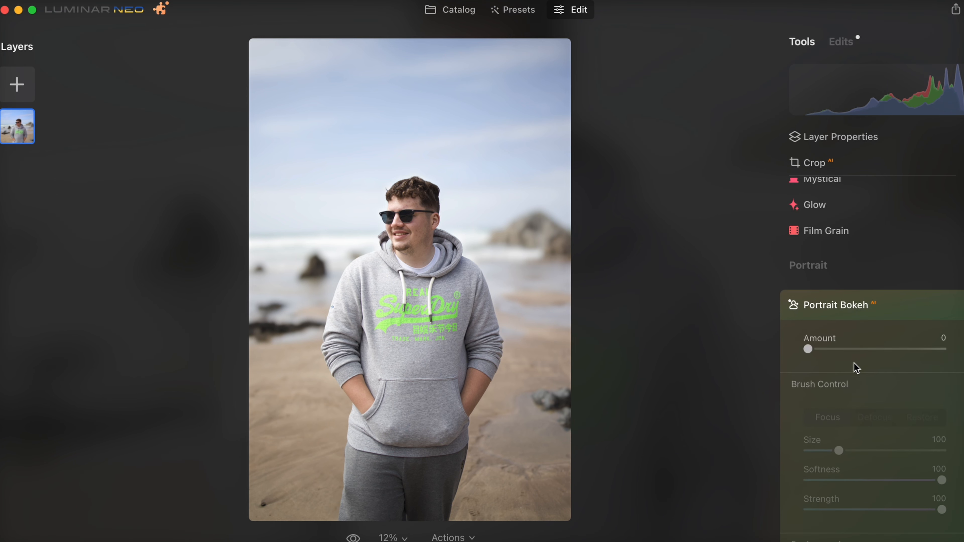
{"action": "left_click", "coordinate": [853, 308]}
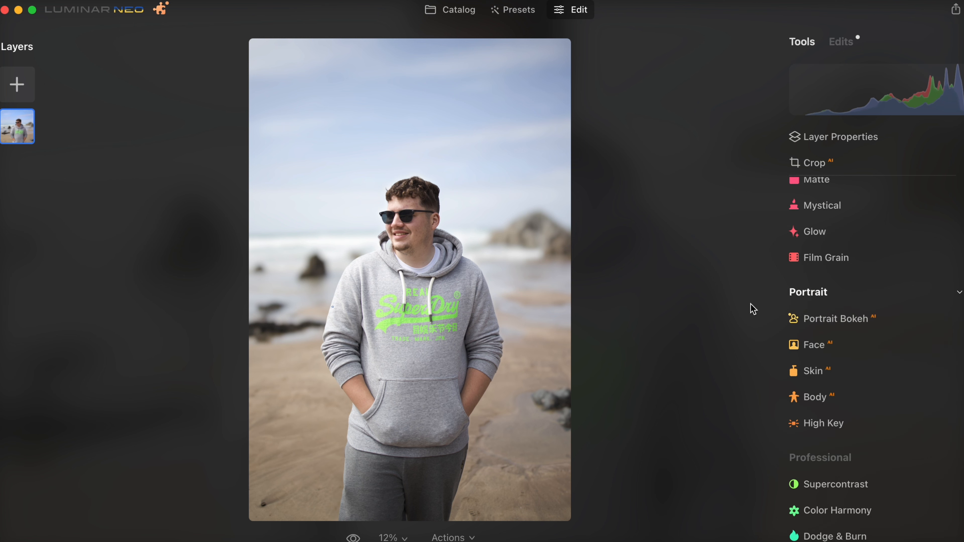
- Brighten the man's face with the Face tool by setting Face Light to 63
{"action": "left_click", "coordinate": [828, 344]}
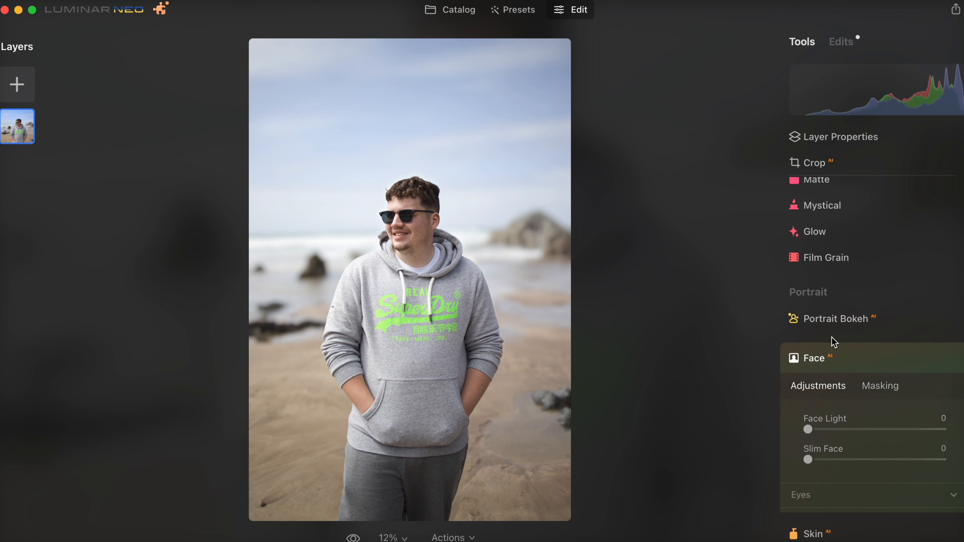
{"action": "scroll", "coordinate": [412, 255], "scroll_direction": "up", "scroll_amount": 6}
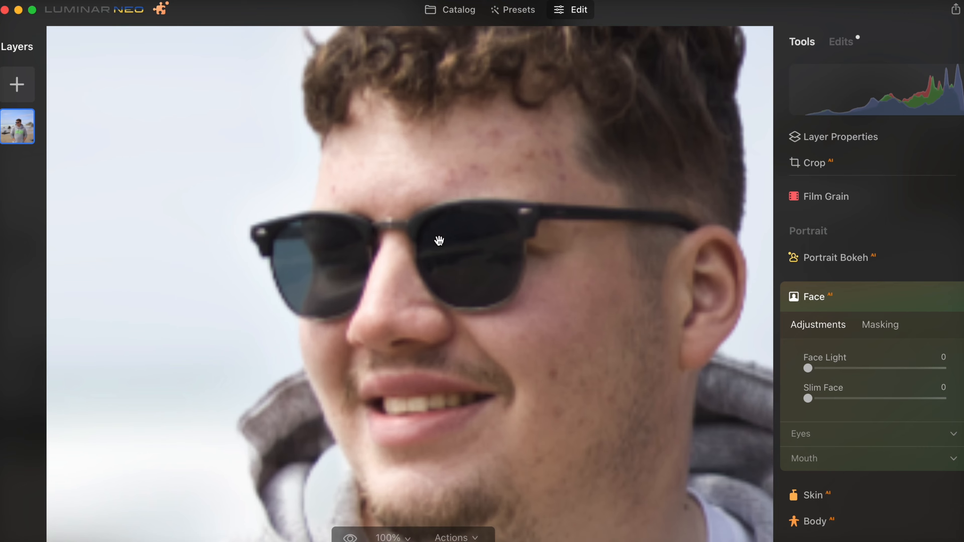
{"action": "scroll", "coordinate": [467, 217], "scroll_direction": "down", "scroll_amount": 1}
{"action": "left_click_drag", "start_coordinate": [808, 368], "coordinate": [915, 370]}
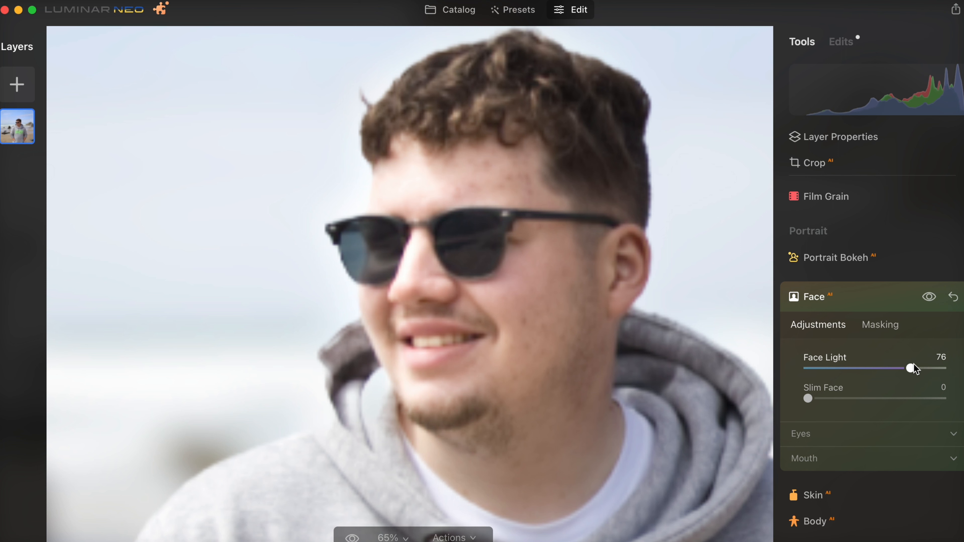
{"action": "left_click_drag", "start_coordinate": [913, 365], "coordinate": [893, 368]}
{"action": "scroll", "coordinate": [631, 420], "scroll_direction": "down", "scroll_amount": 6}
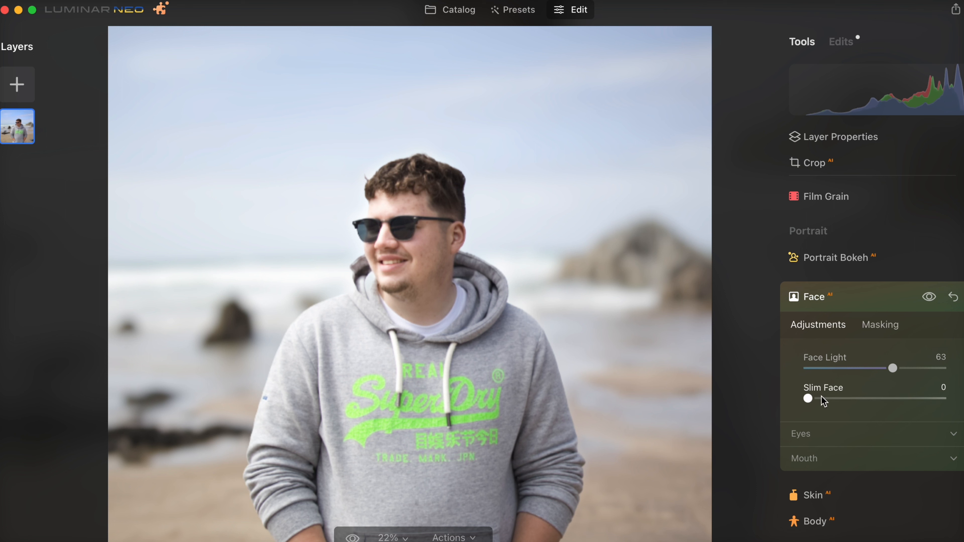
- Set Slim Face to 100 and inspect the man's face up close
{"action": "left_click_drag", "start_coordinate": [813, 396], "coordinate": [896, 404]}
{"action": "left_click_drag", "start_coordinate": [943, 392], "coordinate": [949, 393]}
{"action": "scroll", "coordinate": [479, 347], "scroll_direction": "down", "scroll_amount": 5}
{"action": "scroll", "coordinate": [478, 347], "scroll_direction": "up", "scroll_amount": 4}
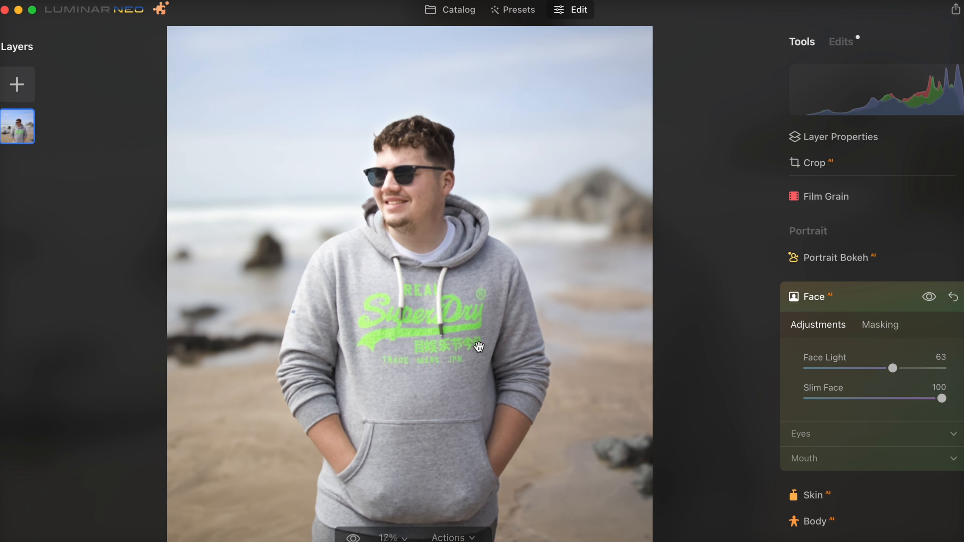
{"action": "scroll", "coordinate": [479, 347], "scroll_direction": "up", "scroll_amount": 3}
{"action": "scroll", "coordinate": [483, 176], "scroll_direction": "up", "scroll_amount": 3}
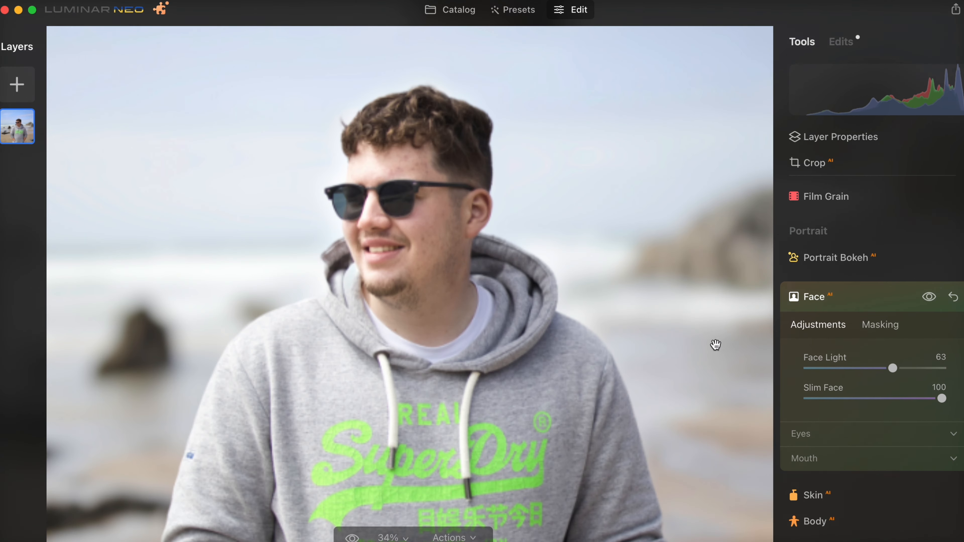
- Compare Slim Face strengths between 0 and 100 and settle on 45
{"action": "left_click_drag", "start_coordinate": [941, 398], "coordinate": [779, 406]}
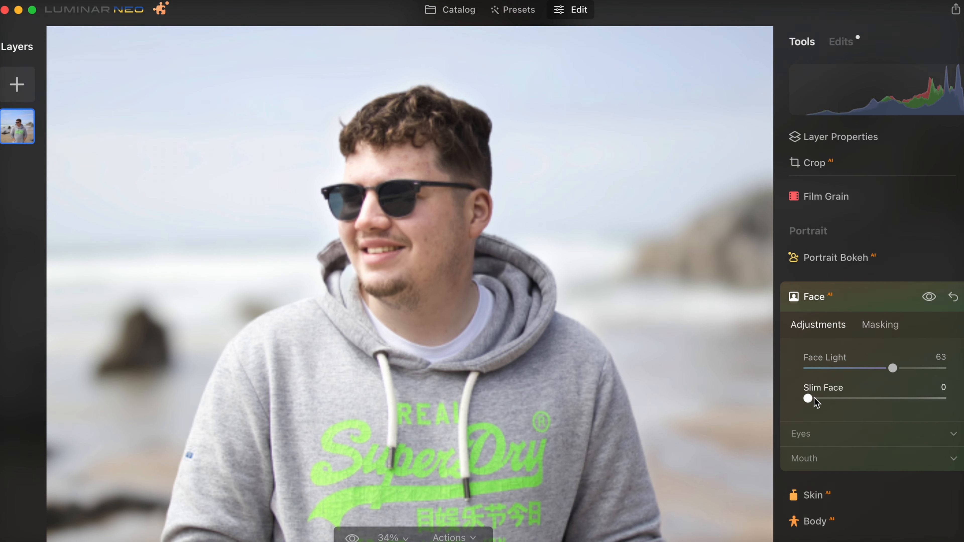
{"action": "left_click_drag", "start_coordinate": [812, 397], "coordinate": [949, 407]}
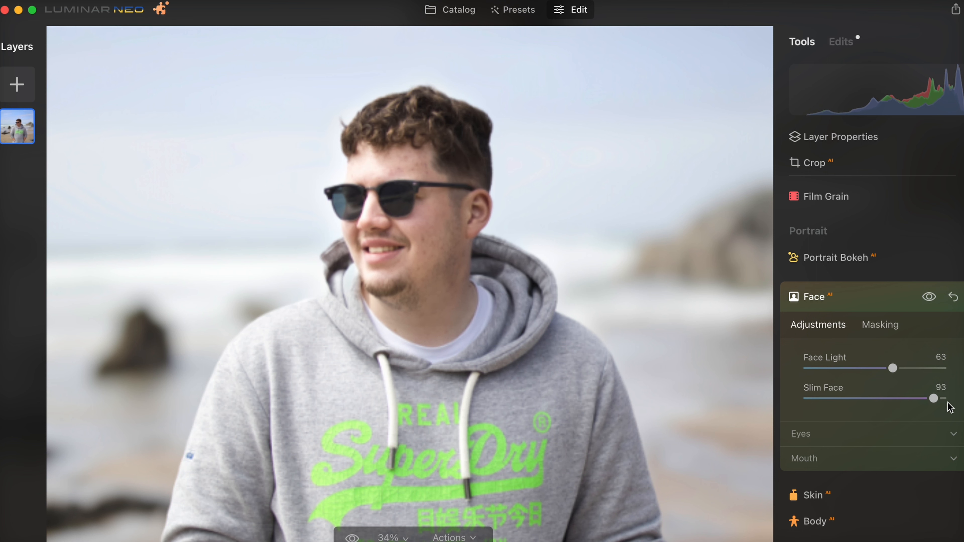
{"action": "left_click_drag", "start_coordinate": [930, 391], "coordinate": [941, 391]}
{"action": "left_click", "coordinate": [832, 399]}
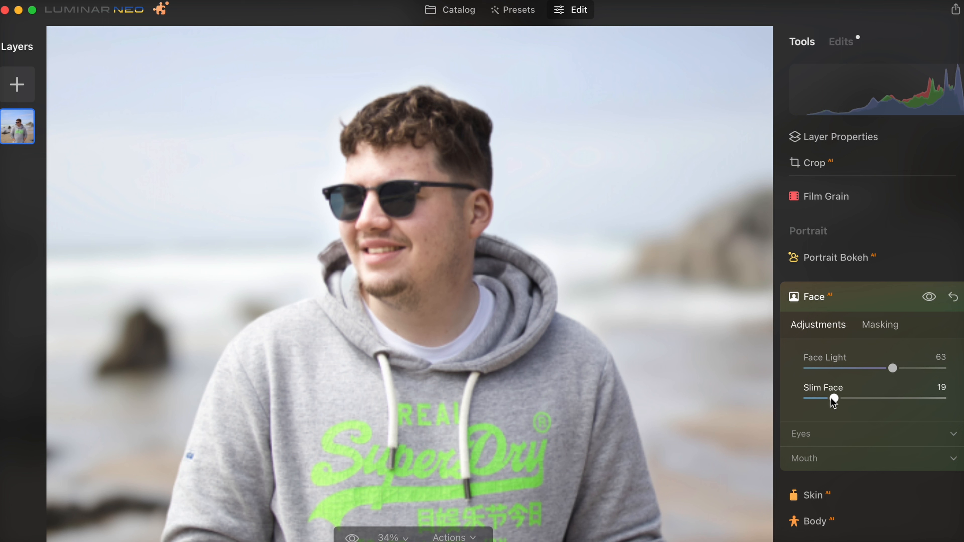
{"action": "left_click", "coordinate": [869, 398]}
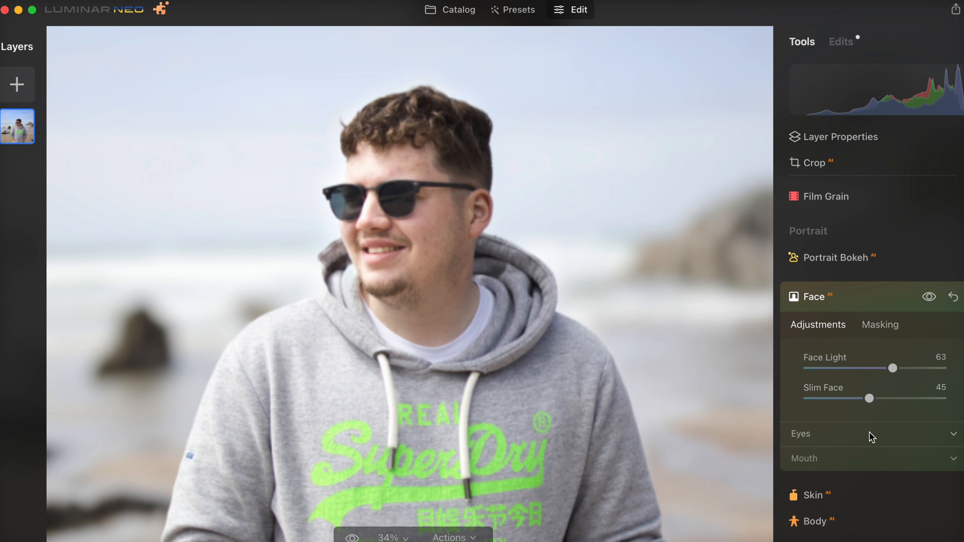
- Expand the Face tool's Mouth and Eyes settings and review the available adjustments
{"action": "scroll", "coordinate": [869, 436], "scroll_direction": "down", "scroll_amount": 3}
{"action": "left_click", "coordinate": [846, 370]}
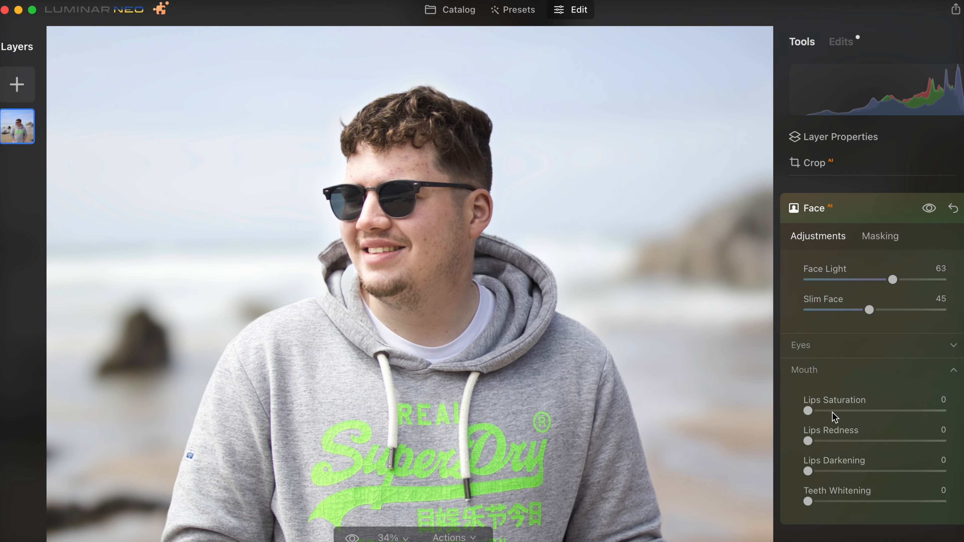
{"action": "left_click", "coordinate": [824, 346]}
{"action": "scroll", "coordinate": [872, 410], "scroll_direction": "down", "scroll_amount": 4}
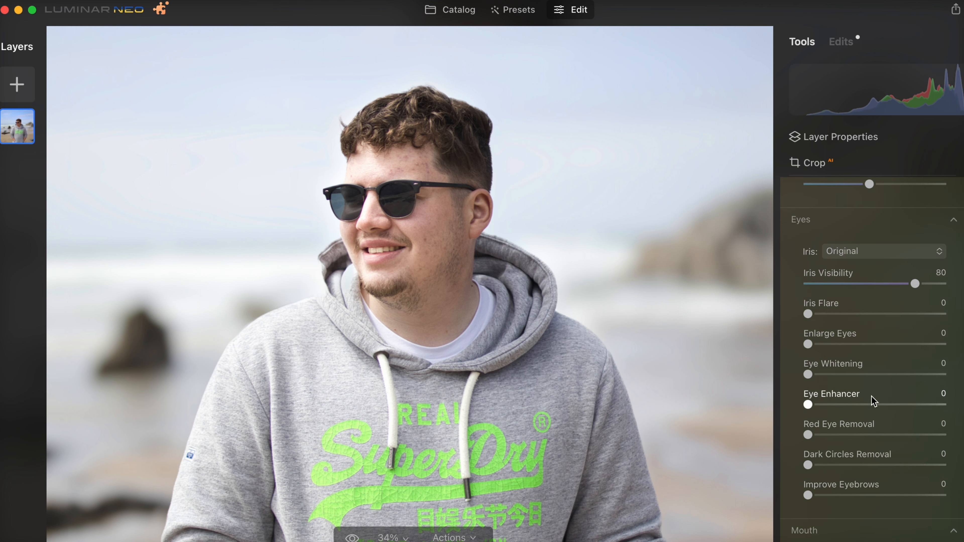
- Set Eye Enhancer to 13 in the Face tool and review the remaining Mouth adjustments
{"action": "left_click", "coordinate": [822, 405]}
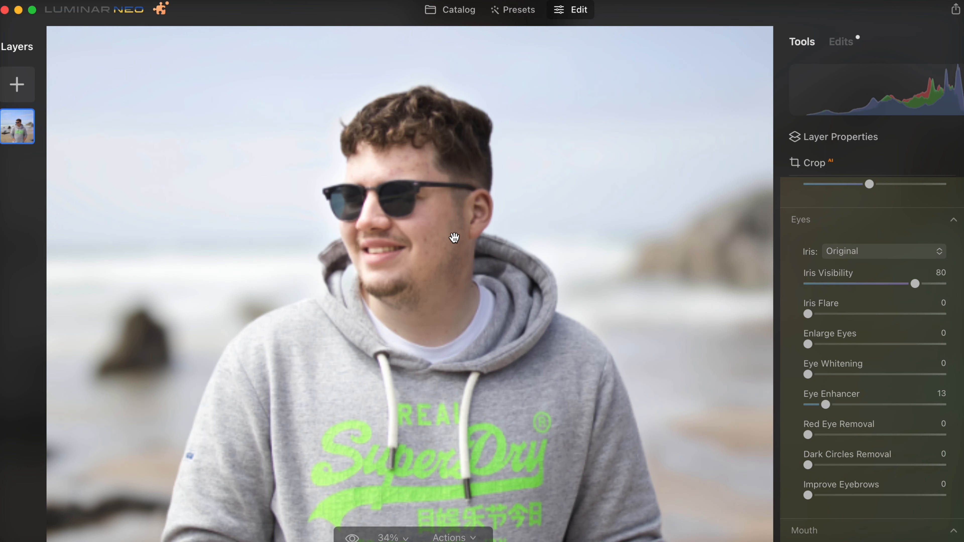
{"action": "scroll", "coordinate": [913, 373], "scroll_direction": "down", "scroll_amount": 1}
{"action": "scroll", "coordinate": [912, 372], "scroll_direction": "down", "scroll_amount": 10}
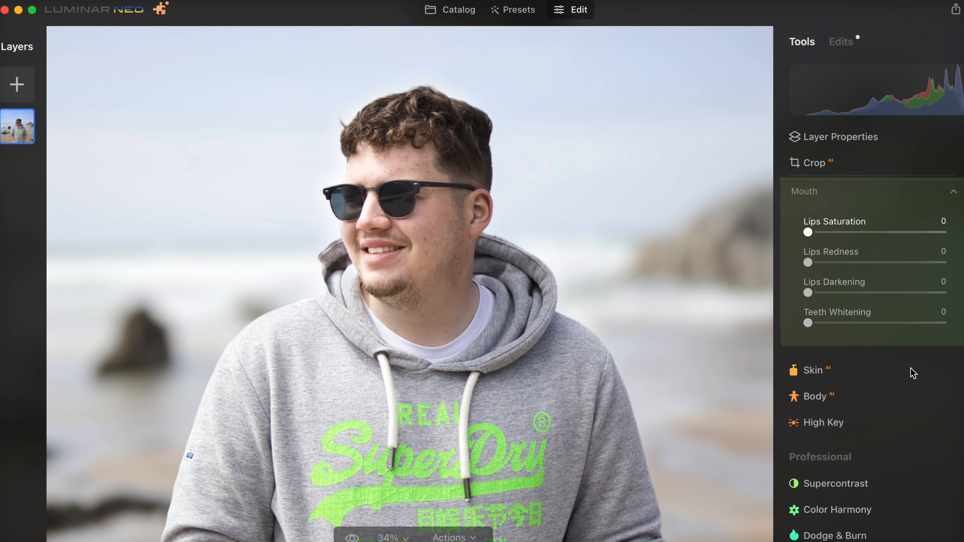
- Smooth the man's skin with the Skin tool by setting Amount to 100
{"action": "left_click", "coordinate": [873, 375]}
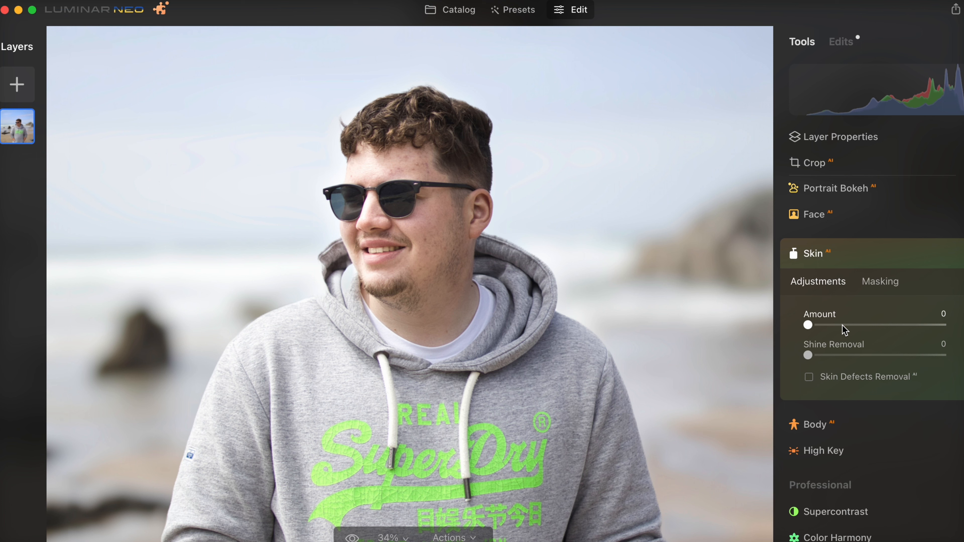
{"action": "left_click_drag", "start_coordinate": [808, 325], "coordinate": [918, 327]}
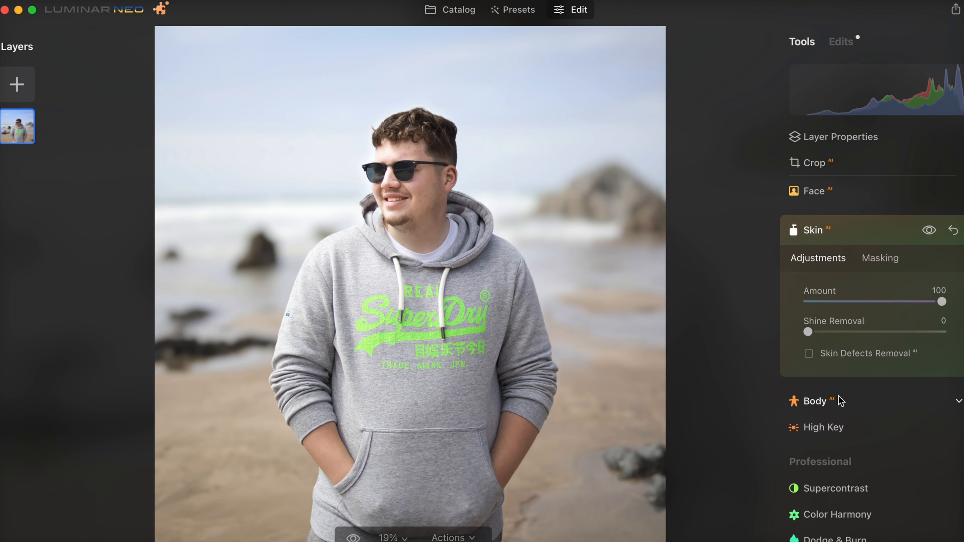
- Slim the man's figure with the Body tool, trying Shape at 100 and settling on 31
{"action": "left_click", "coordinate": [838, 396]}
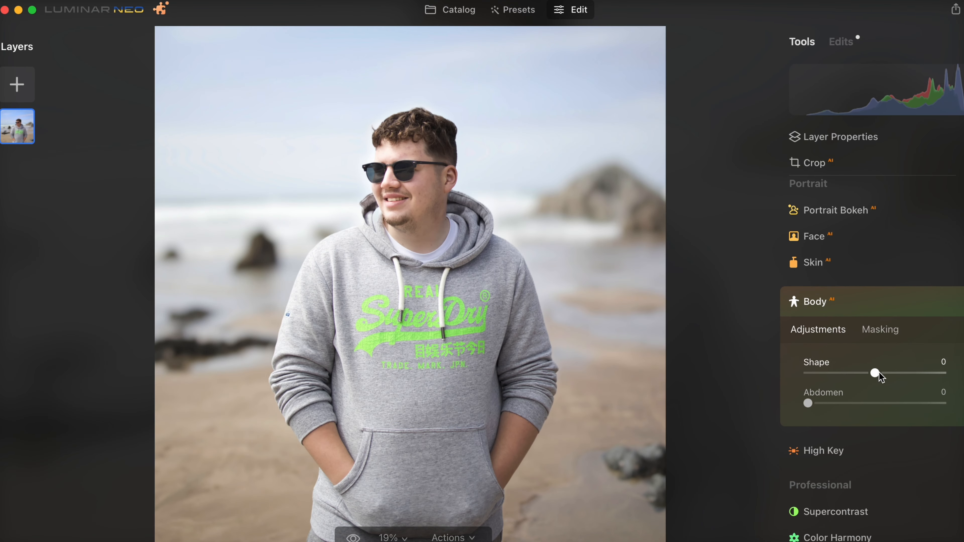
{"action": "left_click_drag", "start_coordinate": [865, 374], "coordinate": [947, 379]}
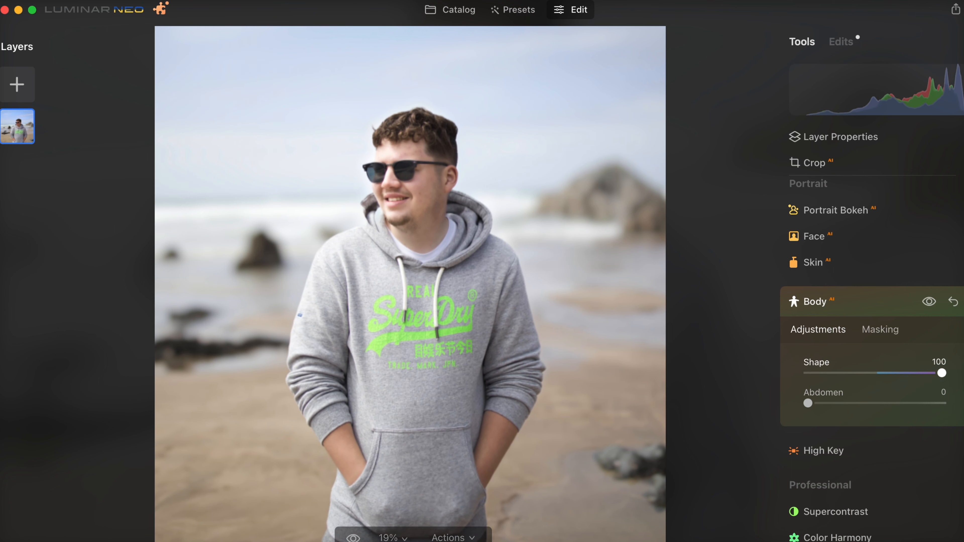
{"action": "scroll", "coordinate": [610, 505], "scroll_direction": "down", "scroll_amount": 3}
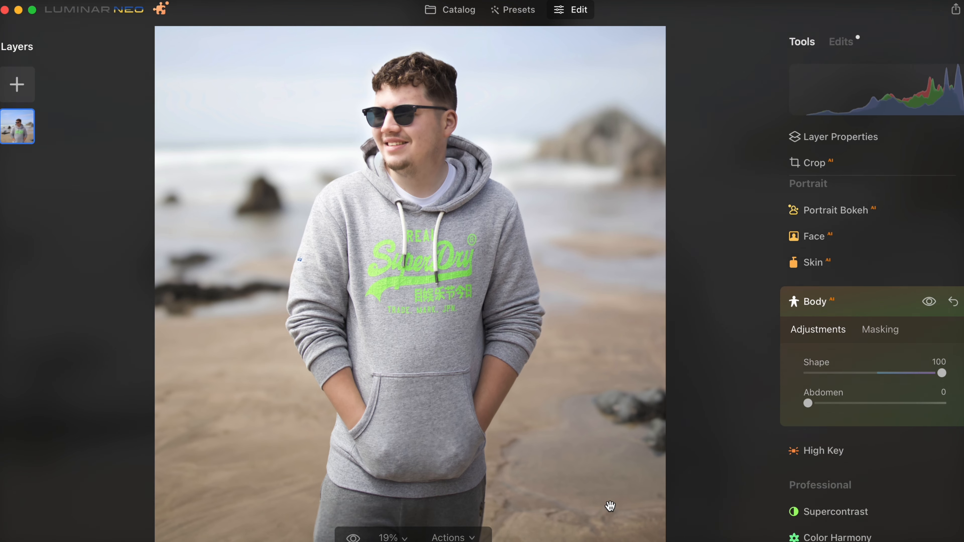
{"action": "scroll", "coordinate": [610, 506], "scroll_direction": "down", "scroll_amount": 2}
{"action": "mouse_move", "coordinate": [886, 375]}
{"action": "left_mouse_down"}
{"action": "mouse_move", "coordinate": [910, 377]}
{"action": "mouse_move", "coordinate": [897, 373]}
{"action": "left_mouse_up"}
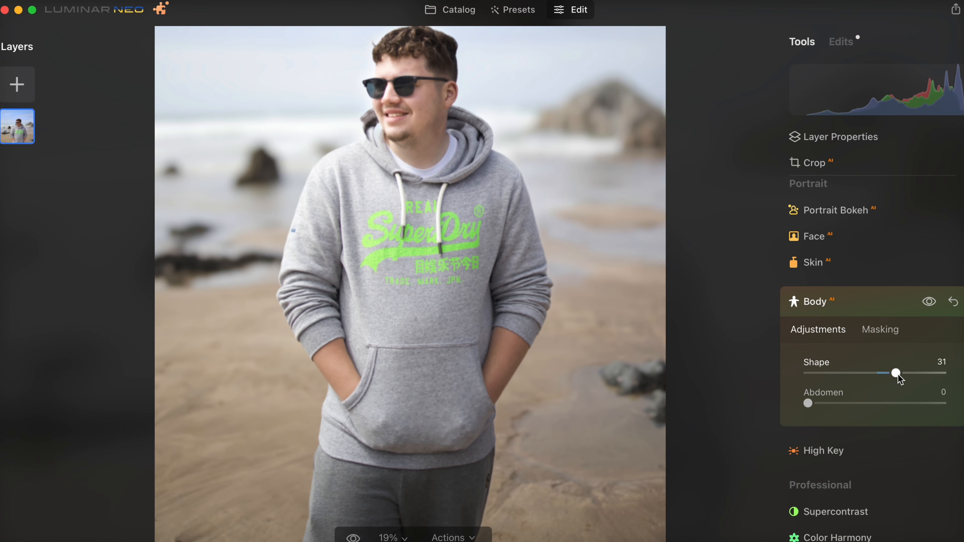
- Apply the High Key effect to the portrait with Amount at 10
{"action": "left_click", "coordinate": [861, 450]}
{"action": "left_click_drag", "start_coordinate": [846, 398], "coordinate": [822, 399]}
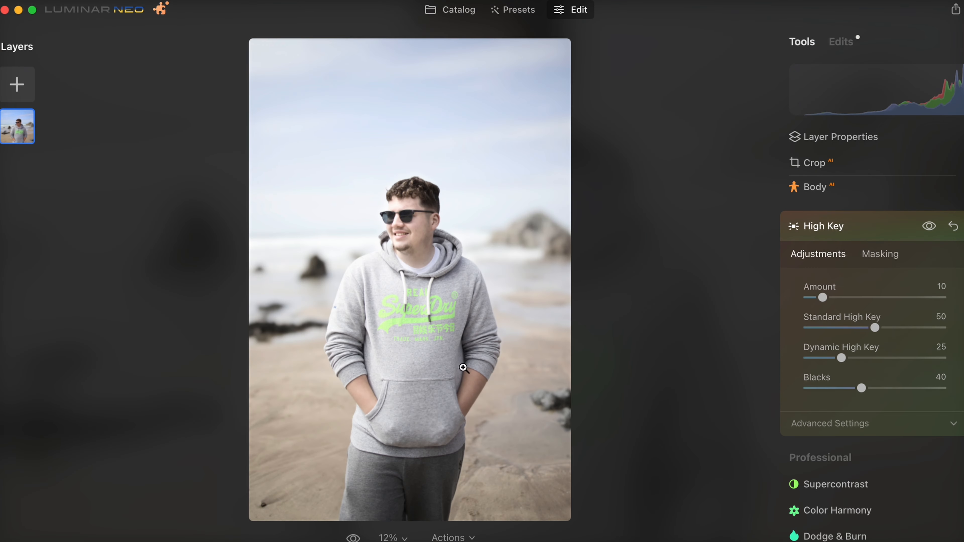
- Use Supercontrast with Highlights Contrast at 100, Midtones Contrast at 100 and Shadows Contrast at 42, keeping Midtones Balance at 0
{"action": "left_click", "coordinate": [857, 486]}
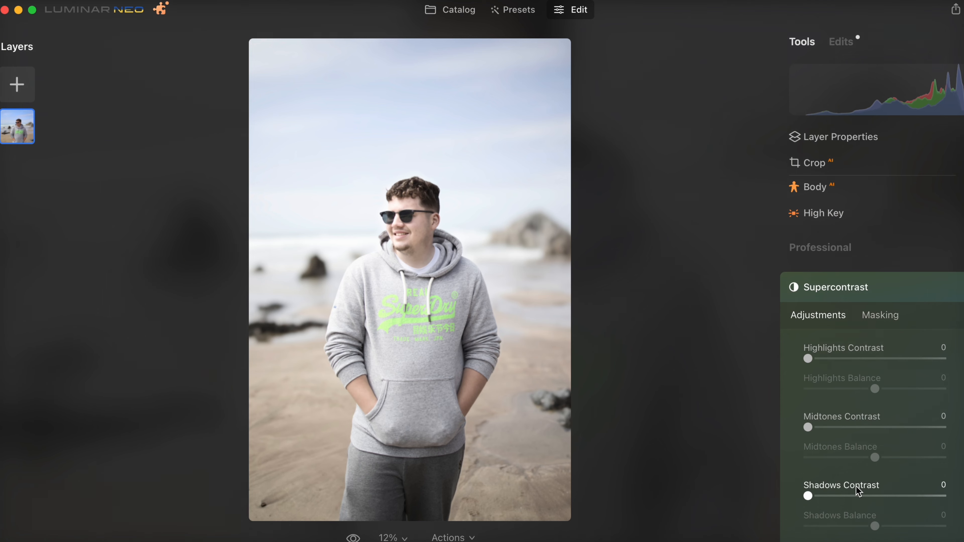
{"action": "left_click_drag", "start_coordinate": [818, 362], "coordinate": [960, 358]}
{"action": "left_click_drag", "start_coordinate": [850, 353], "coordinate": [941, 358]}
{"action": "left_click_drag", "start_coordinate": [850, 427], "coordinate": [942, 427]}
{"action": "left_click_drag", "start_coordinate": [807, 495], "coordinate": [865, 496]}
{"action": "left_click_drag", "start_coordinate": [872, 458], "coordinate": [891, 473]}
{"action": "double_click", "coordinate": [888, 457]}
{"action": "left_click", "coordinate": [887, 427]}
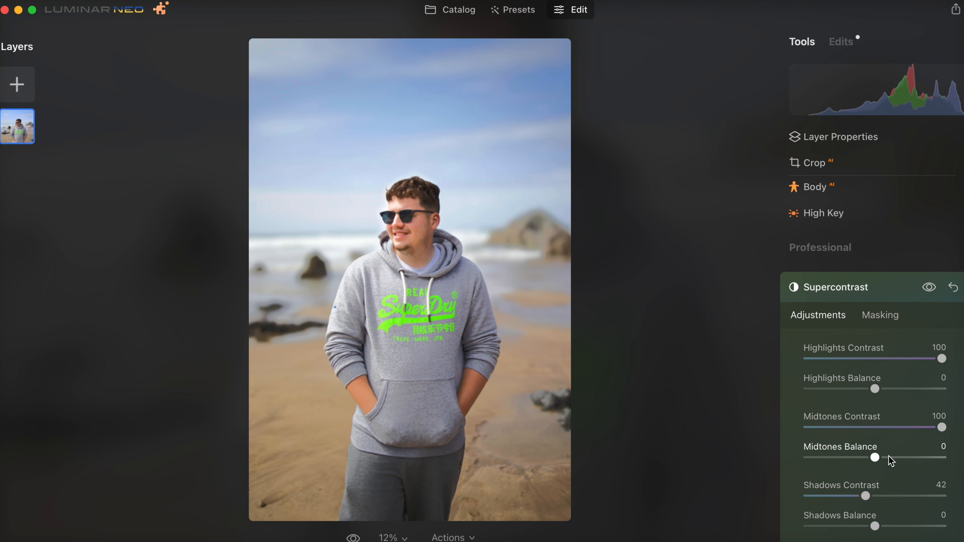
{"action": "left_click", "coordinate": [853, 298]}
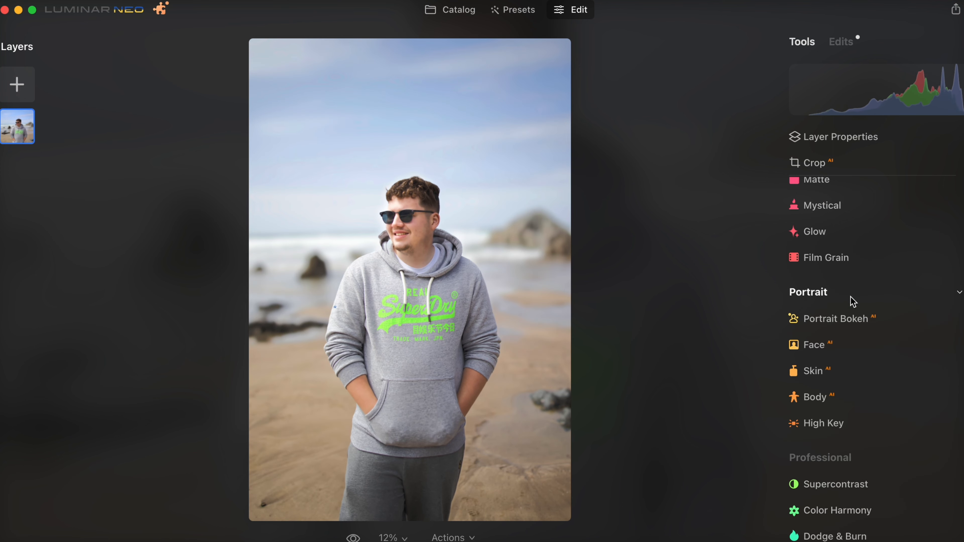
- Warm the portrait's colors with Color Harmony, setting Brilliance to 14 and Warmth to 43
{"action": "left_click", "coordinate": [859, 511]}
{"action": "left_click_drag", "start_coordinate": [874, 383], "coordinate": [906, 417]}
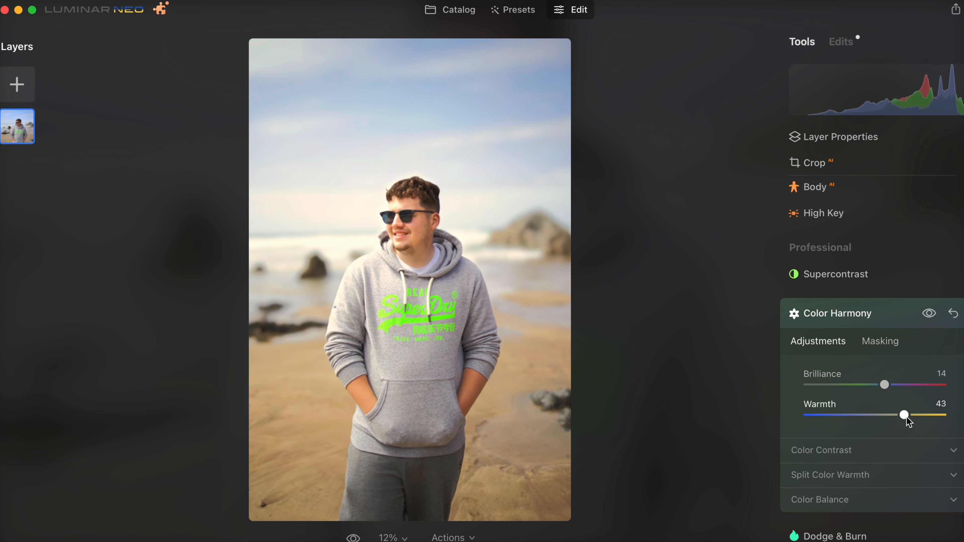
- Expand Color Harmony's Color Contrast, Split Color Warmth and Color Balance settings to review their adjustments
{"action": "left_click", "coordinate": [833, 452]}
{"action": "left_click", "coordinate": [842, 474]}
{"action": "left_click", "coordinate": [850, 498]}
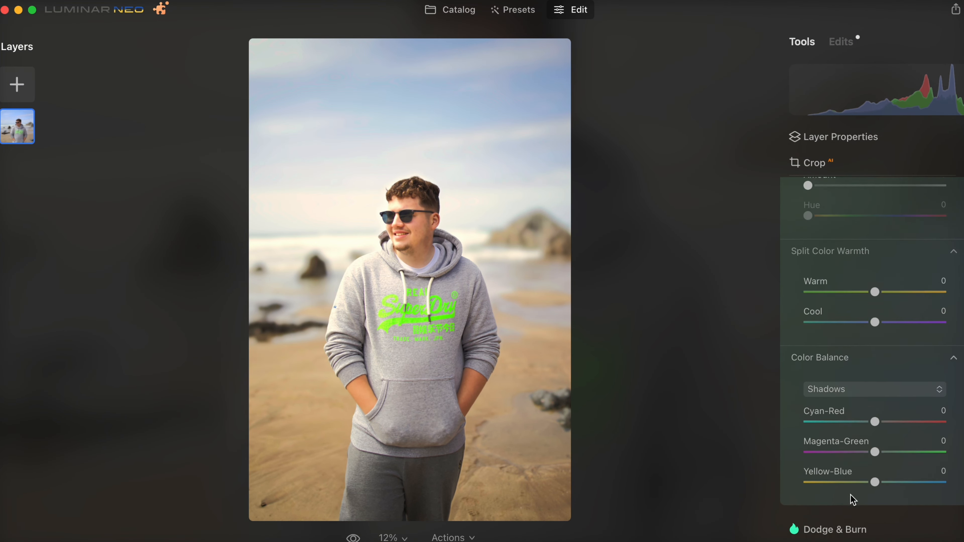
- Set the Dodge & Burn Amount to 0 and review the tool's brush controls
{"action": "left_click", "coordinate": [854, 524]}
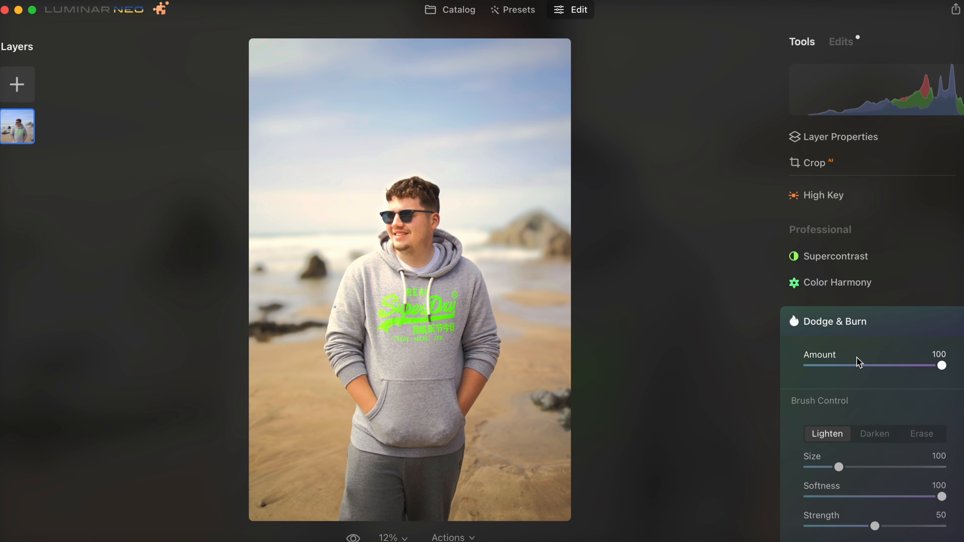
{"action": "left_click_drag", "start_coordinate": [856, 364], "coordinate": [837, 365]}
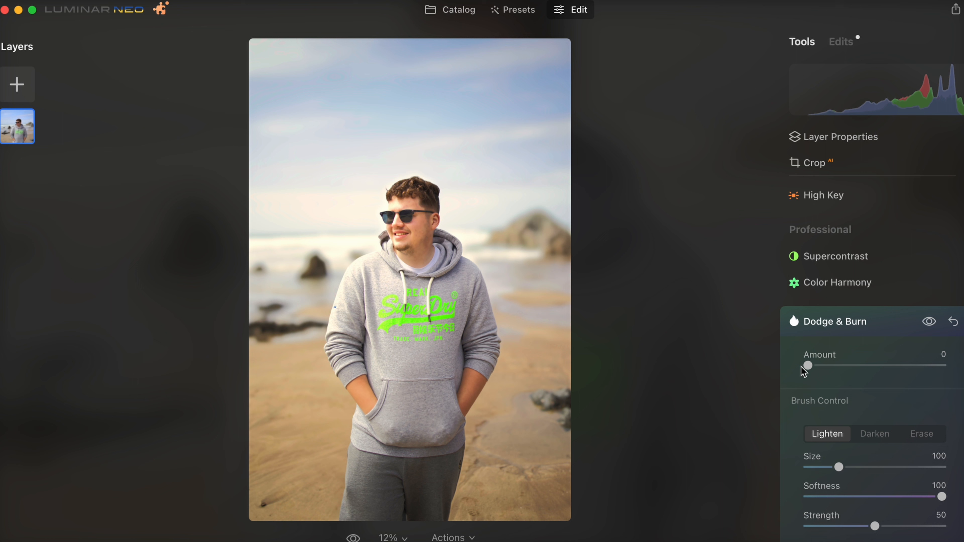
{"action": "scroll", "coordinate": [871, 409], "scroll_direction": "up", "scroll_amount": 2}
{"action": "scroll", "coordinate": [871, 412], "scroll_direction": "down", "scroll_amount": 2}
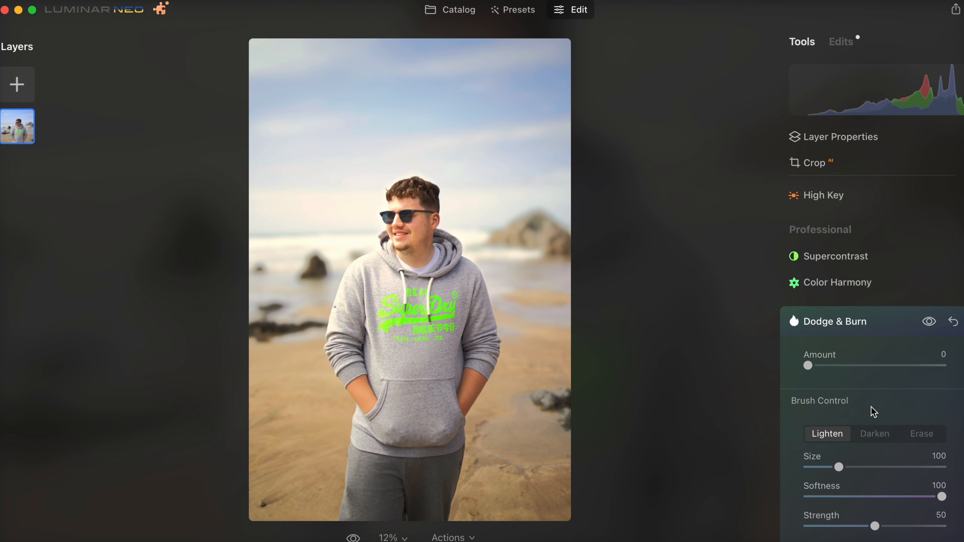